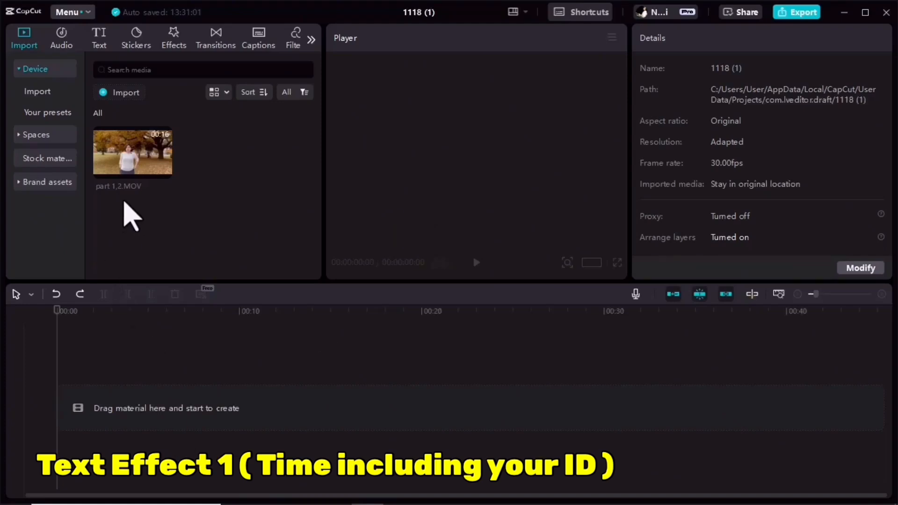
Step: Place the imported part 1,2.MOV clip at the start of the empty timeline
left_click_drag(133, 159, 95, 403)
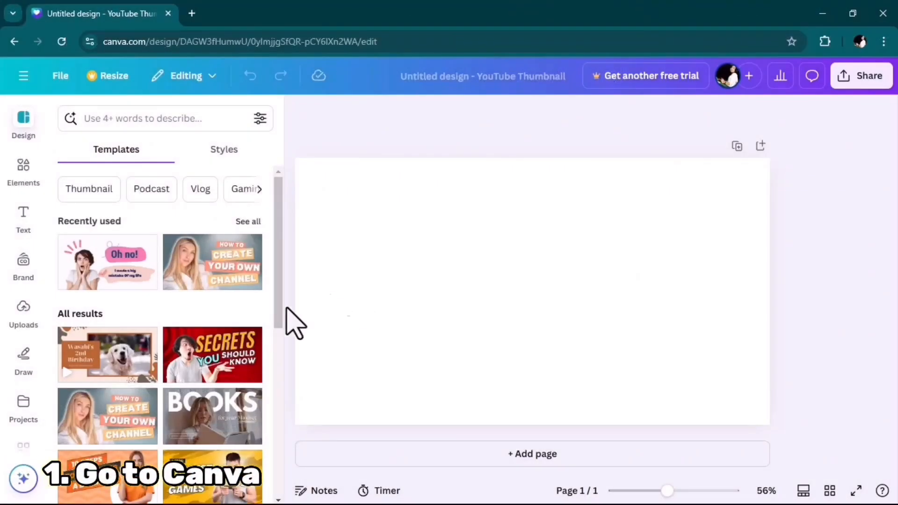
Step: Switch to the blank Canva design and add a heading reading "Nely Creative Content"
left_click(26, 224)
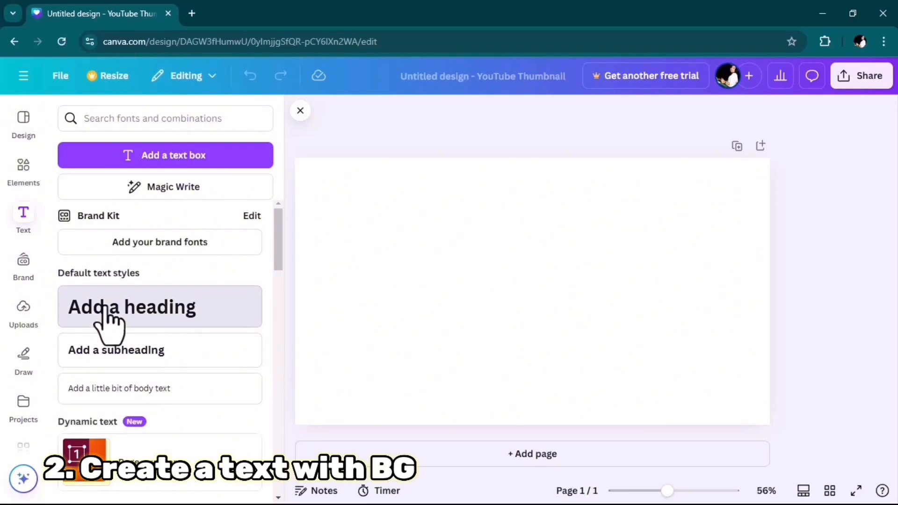
left_click(102, 311)
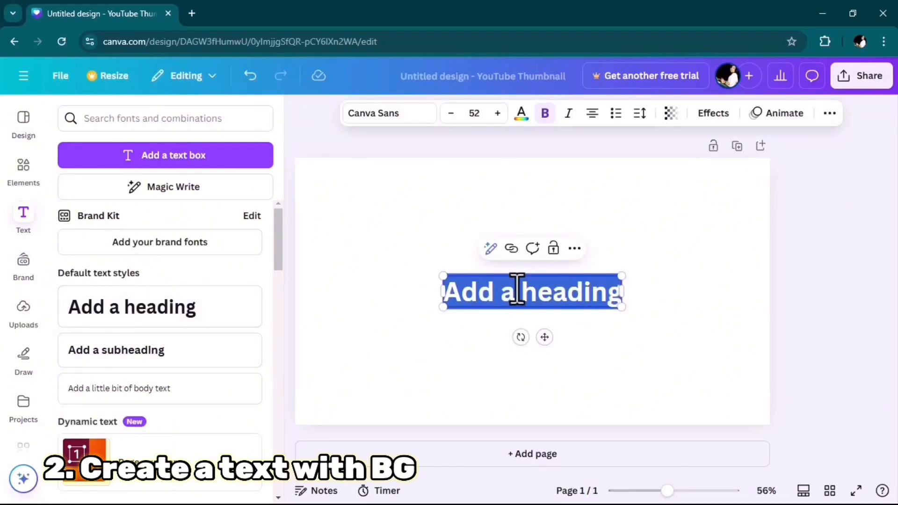
type("Nely Cre")
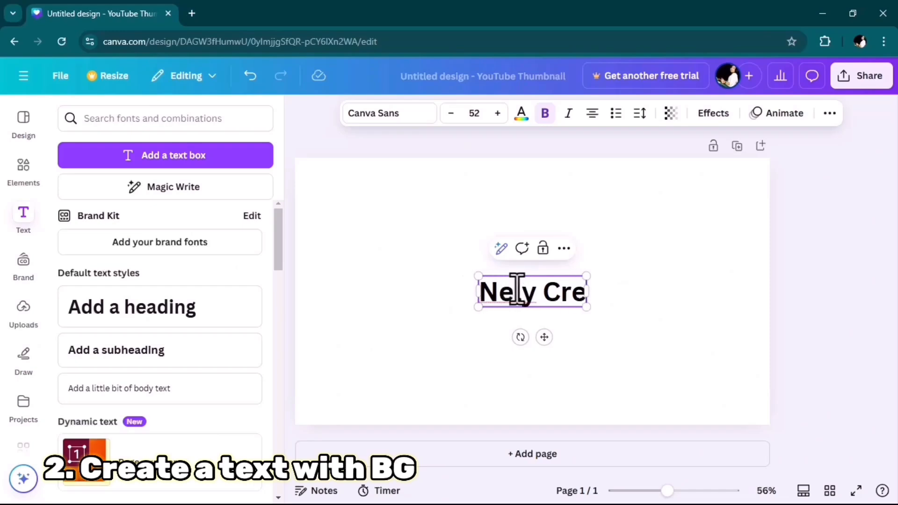
type("ative Content")
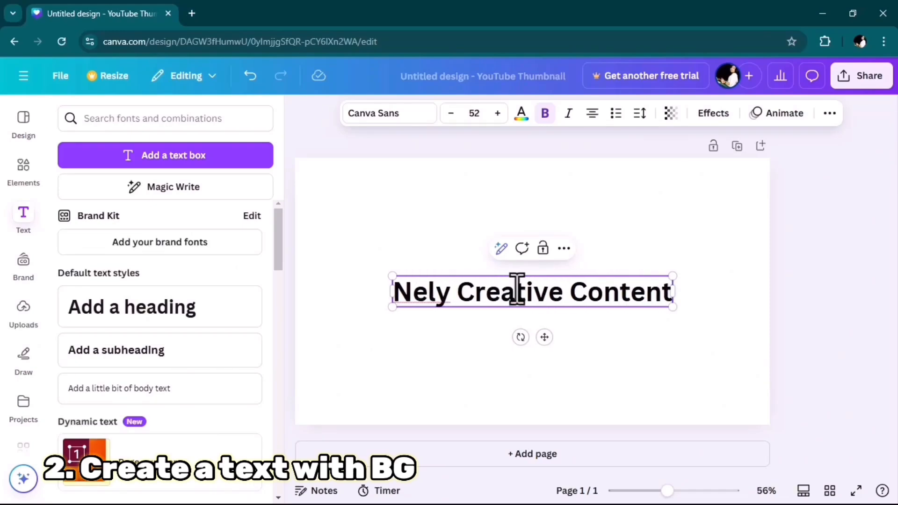
Step: Set the page background to the solid green default color
left_click(372, 191)
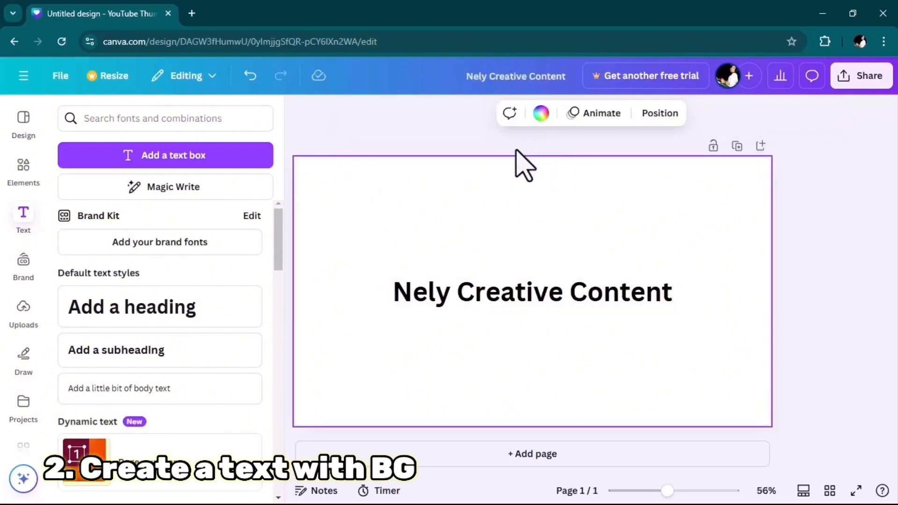
left_click(541, 114)
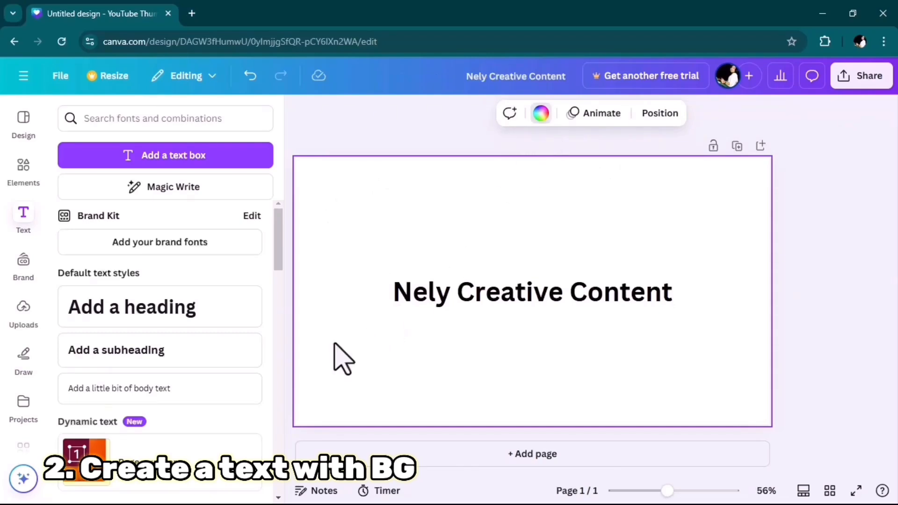
scroll(140, 384, "down", 4)
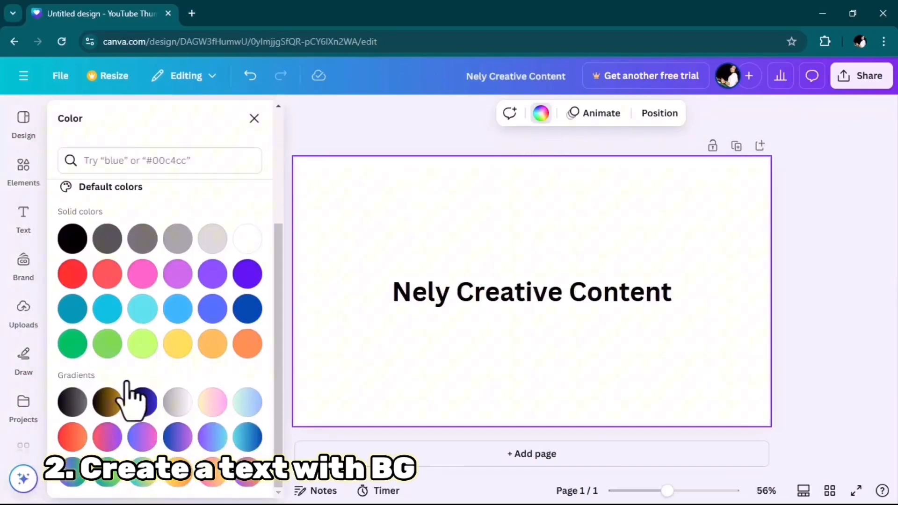
left_click(73, 344)
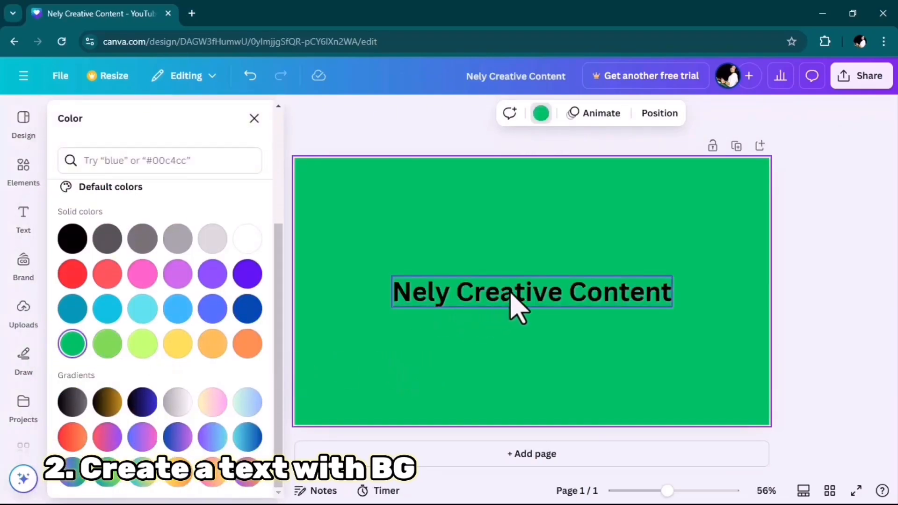
Step: Apply the Background text effect to the "Nely Creative Content" heading and color it white
left_click(461, 308)
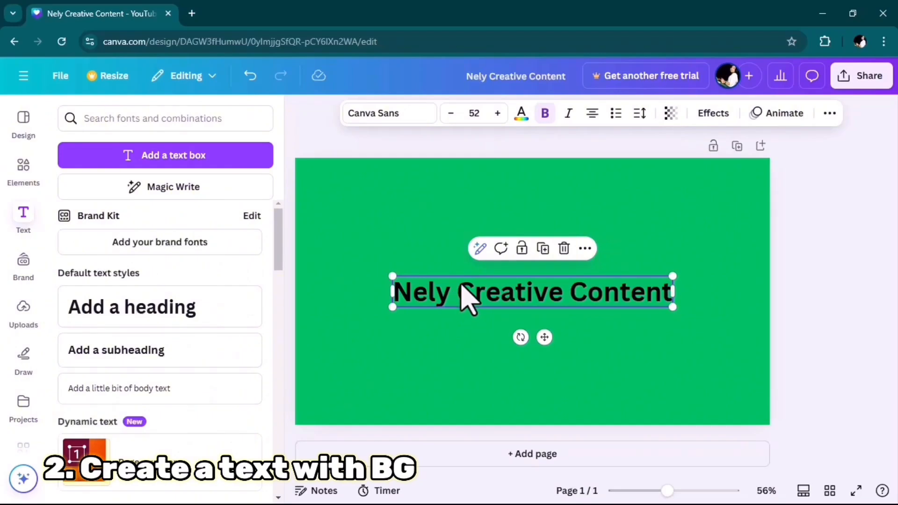
left_click(714, 113)
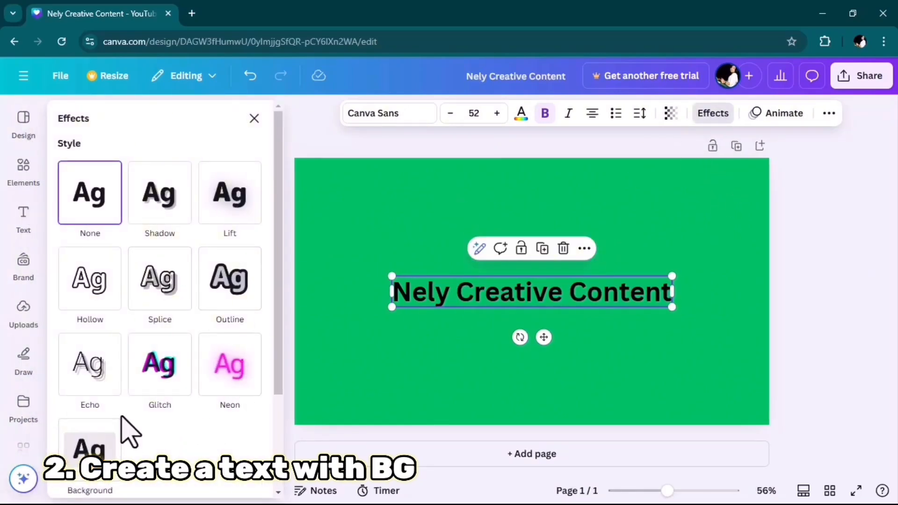
left_click(96, 482)
scroll(220, 344, "down", 5)
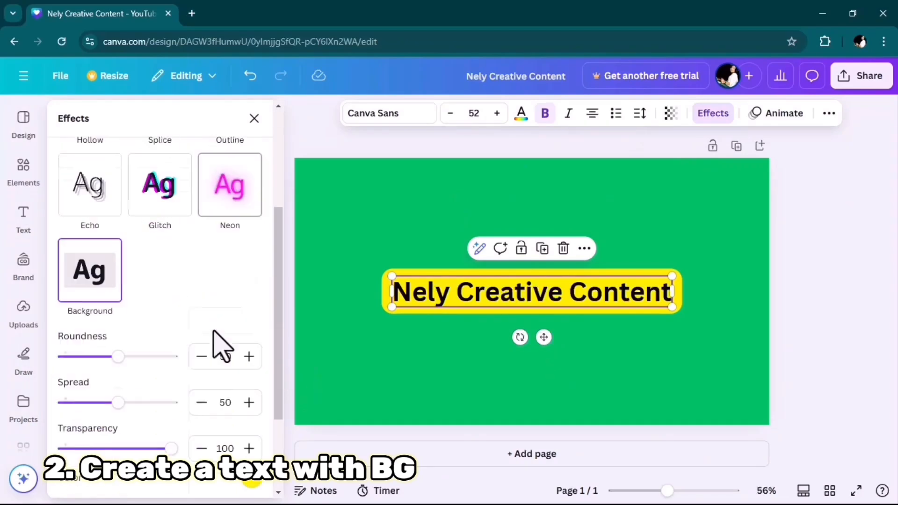
left_click(252, 394)
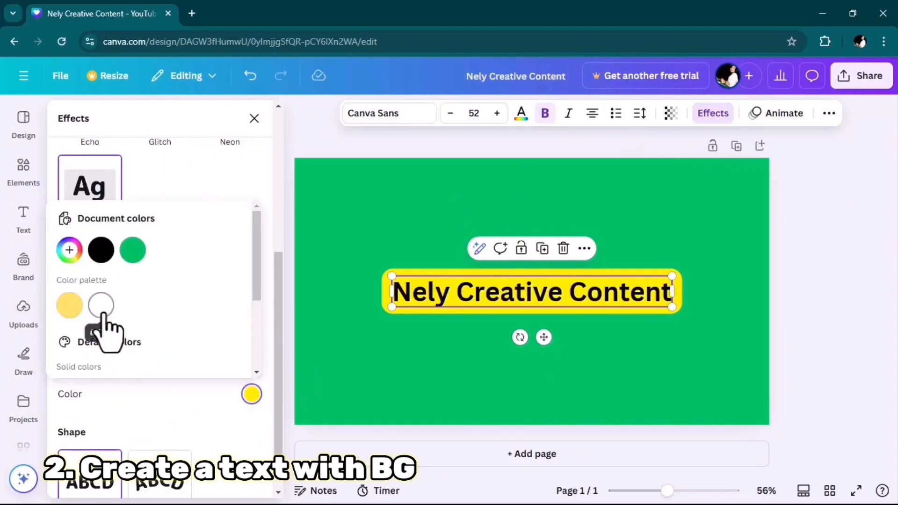
left_click(101, 305)
left_click(156, 399)
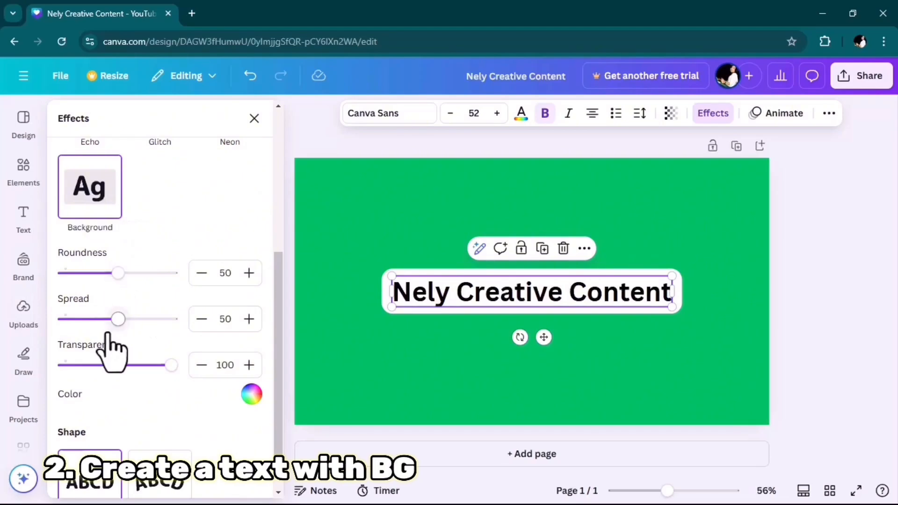
Step: Set the heading background's roundness to 74 and its spread to 17
left_click_drag(118, 274, 143, 274)
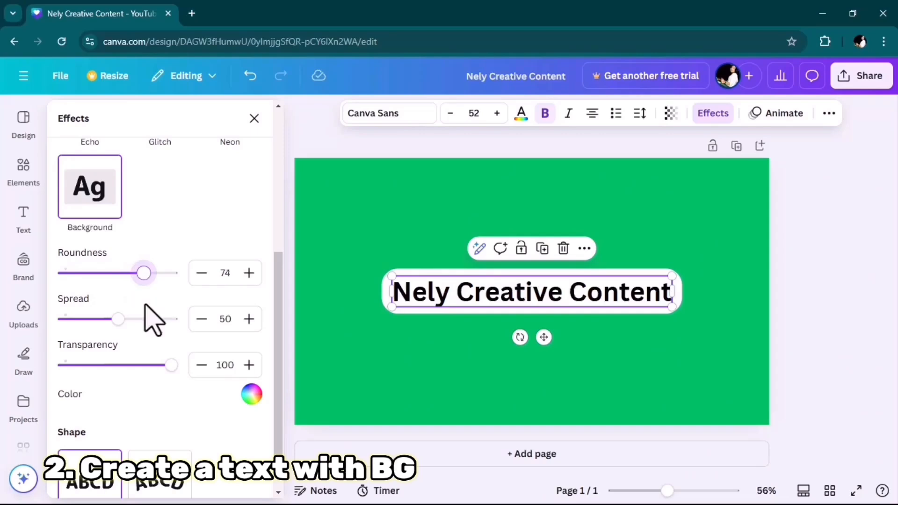
left_click_drag(116, 322, 83, 322)
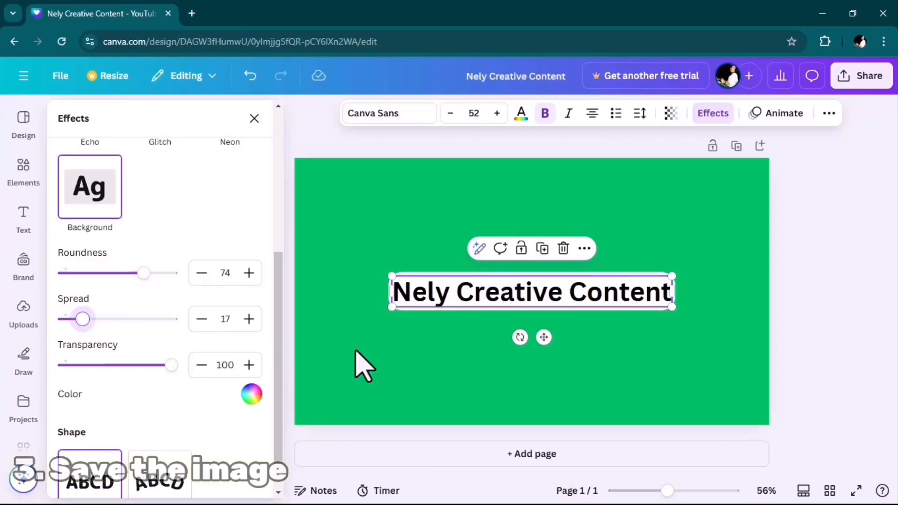
Step: Deselect the heading and download the finished green-background design as a PNG image
left_click(357, 365)
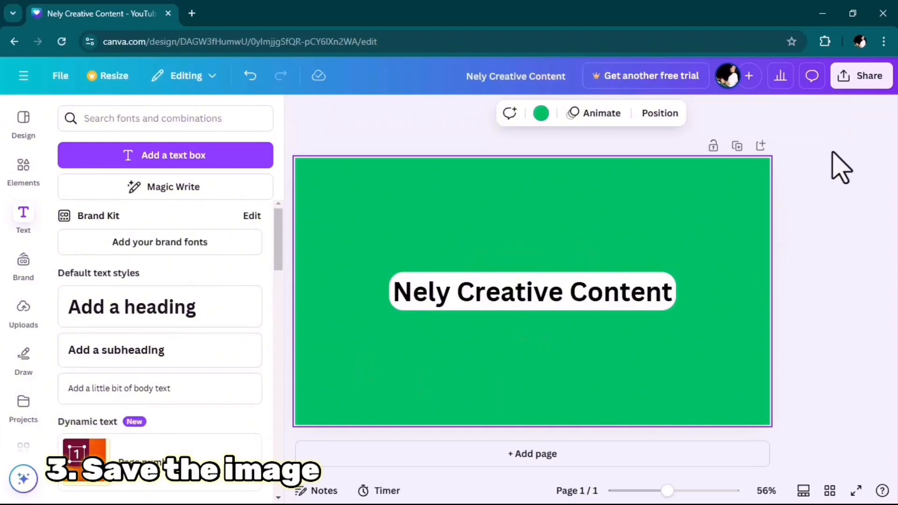
left_click(861, 75)
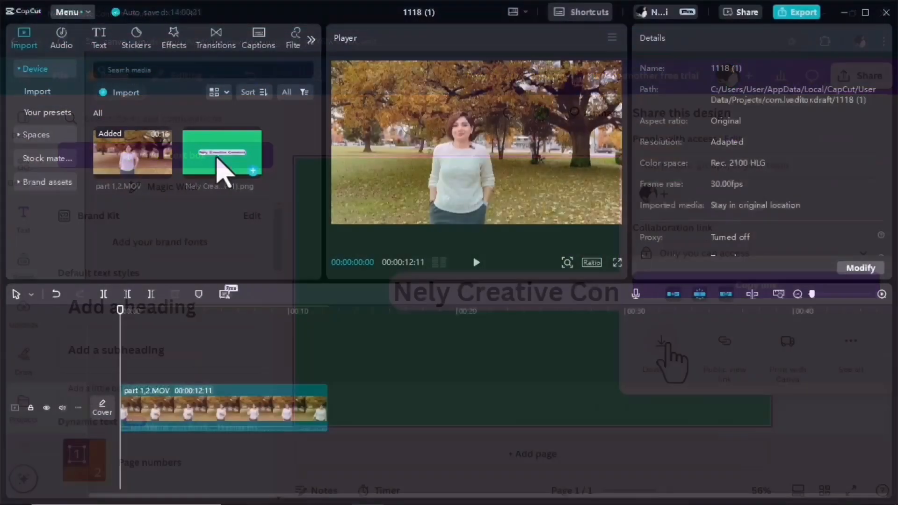
Step: Switch to CapCut and place the Nely Creative Content PNG on a track above the video clip, starting at 00:00
left_click_drag(221, 160, 327, 376)
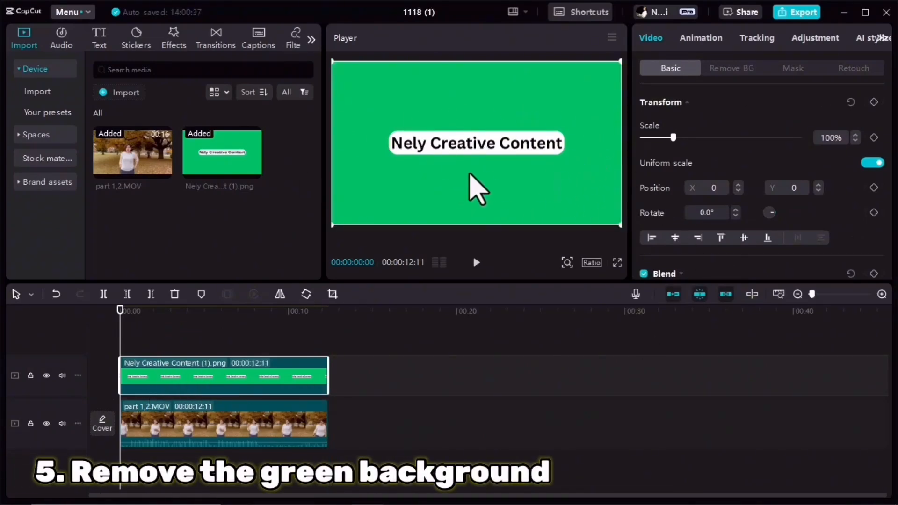
Step: Remove the image's green background with Chroma key, sampling the green and setting intensity to 72 and shadow to 26
left_click(730, 70)
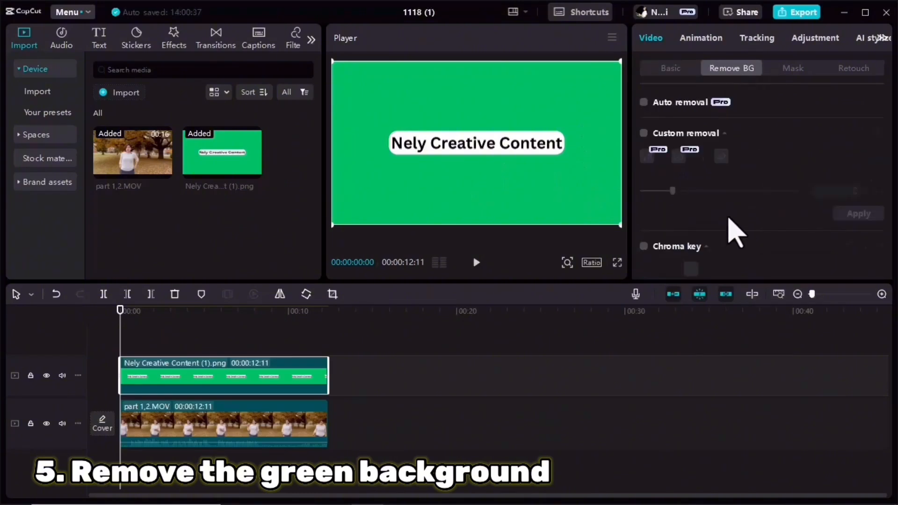
left_click(644, 246)
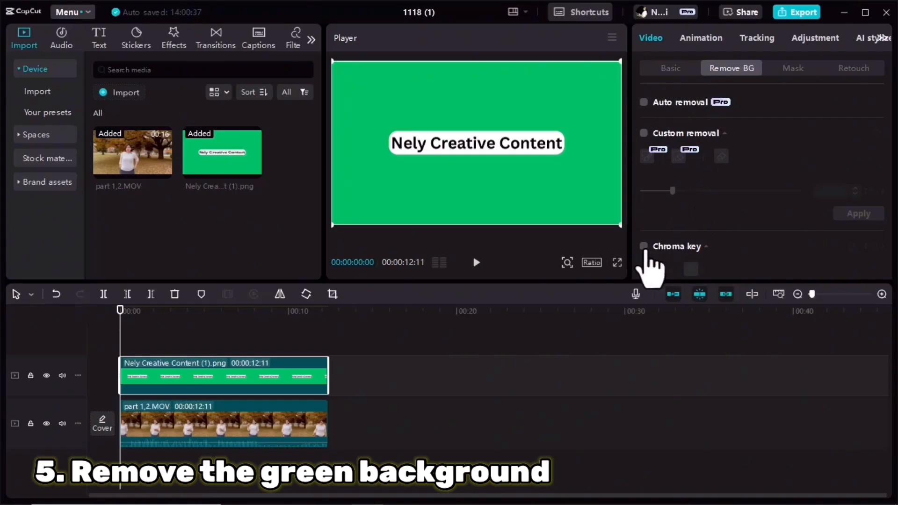
scroll(684, 238, "down", 3)
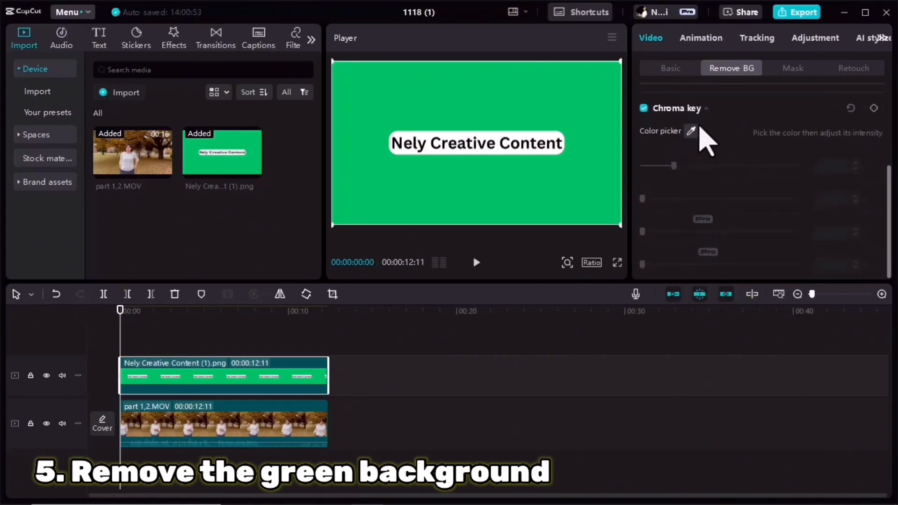
left_click(691, 130)
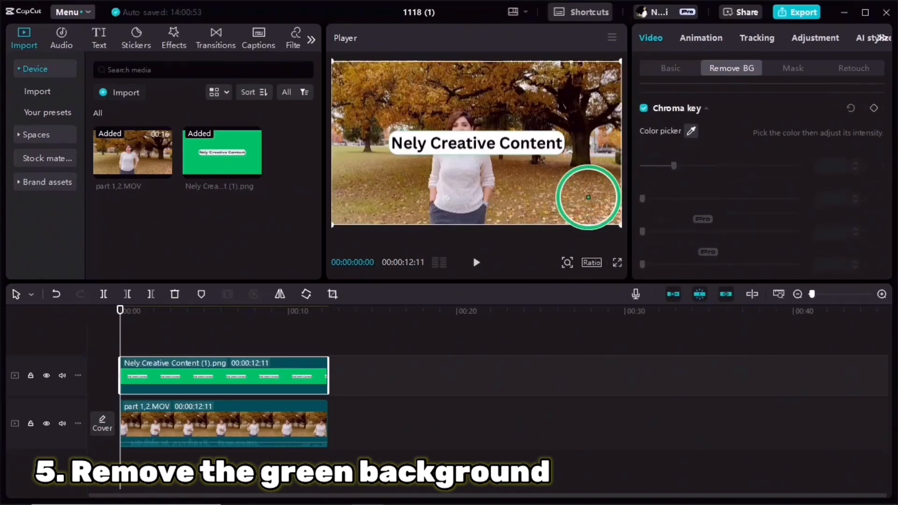
left_click(562, 175)
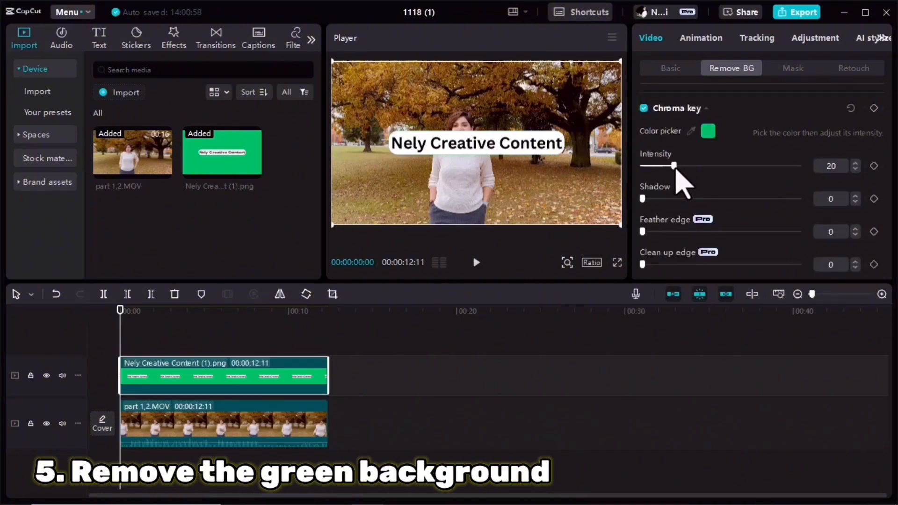
left_click_drag(685, 169, 752, 166)
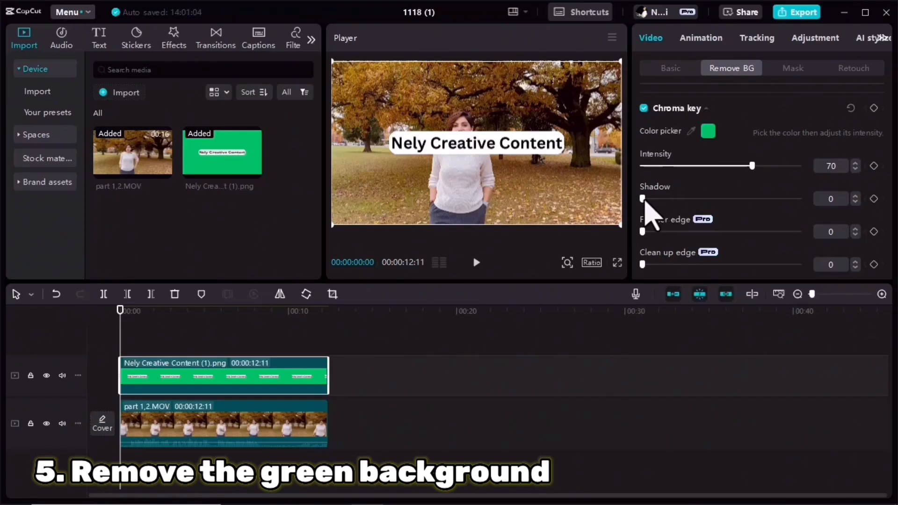
left_click_drag(643, 198, 685, 199)
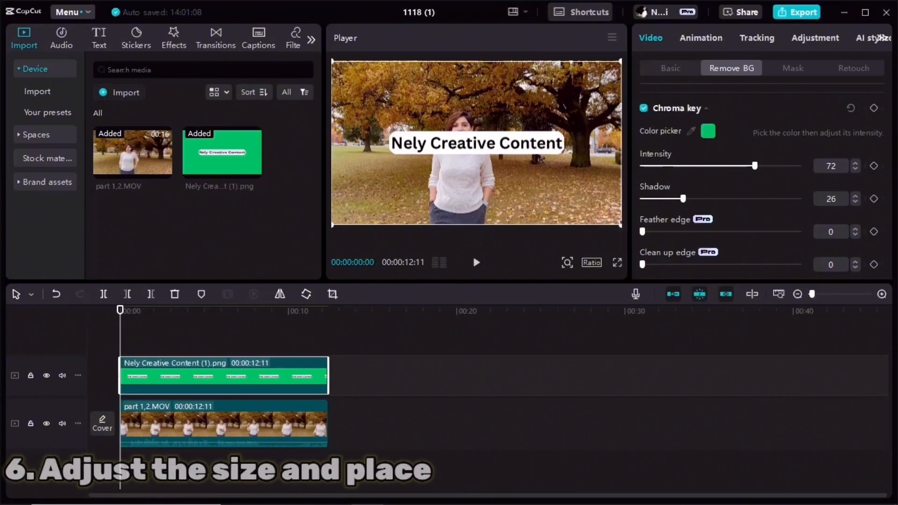
Step: Scale down the "Nely Creative Content" label and position it in the upper-left corner of the video frame, at about X -1203, Y 785
left_click_drag(620, 225, 548, 183)
left_click_drag(445, 145, 409, 104)
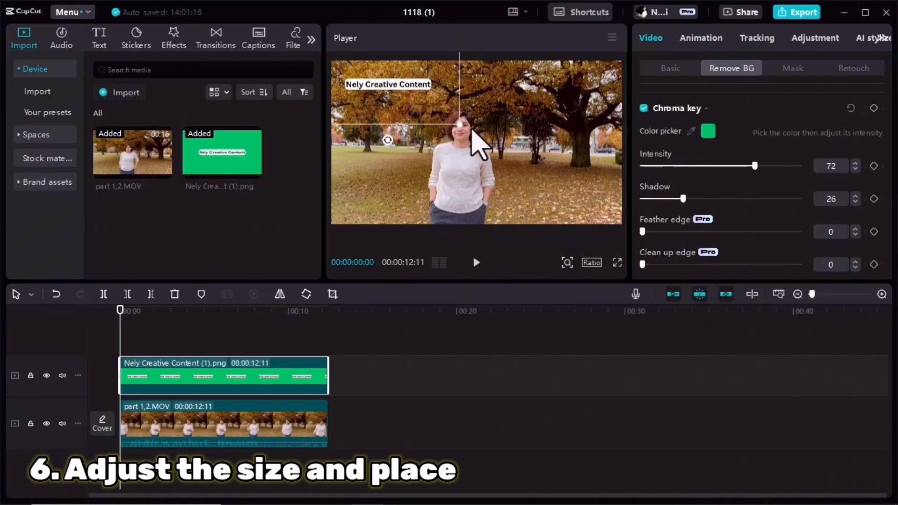
left_click_drag(464, 128, 461, 126)
left_click_drag(401, 89, 398, 90)
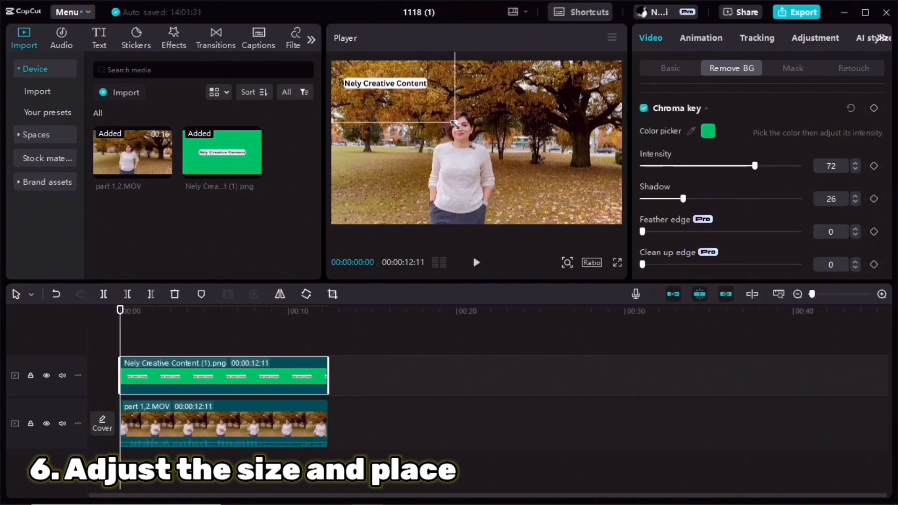
left_click_drag(458, 126, 454, 125)
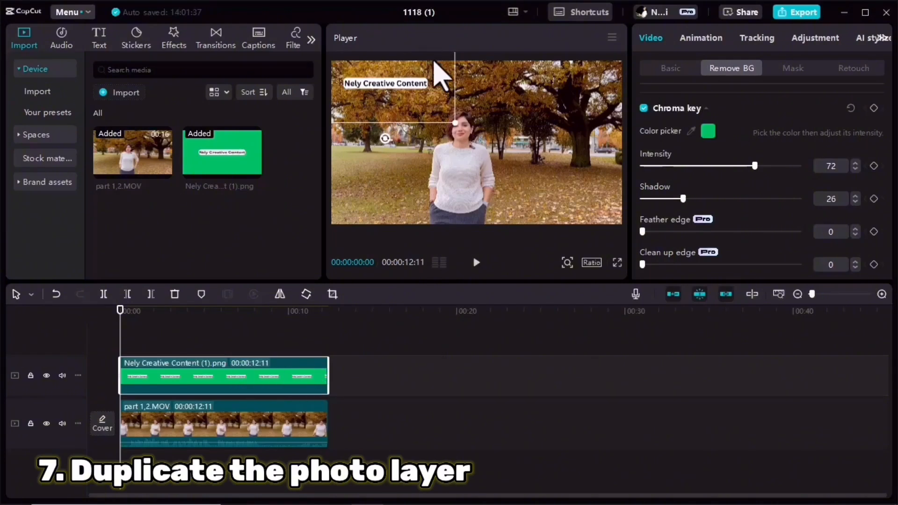
Step: Duplicate the Nely Creative Content image layer onto a new track directly above the original
right_click(202, 367)
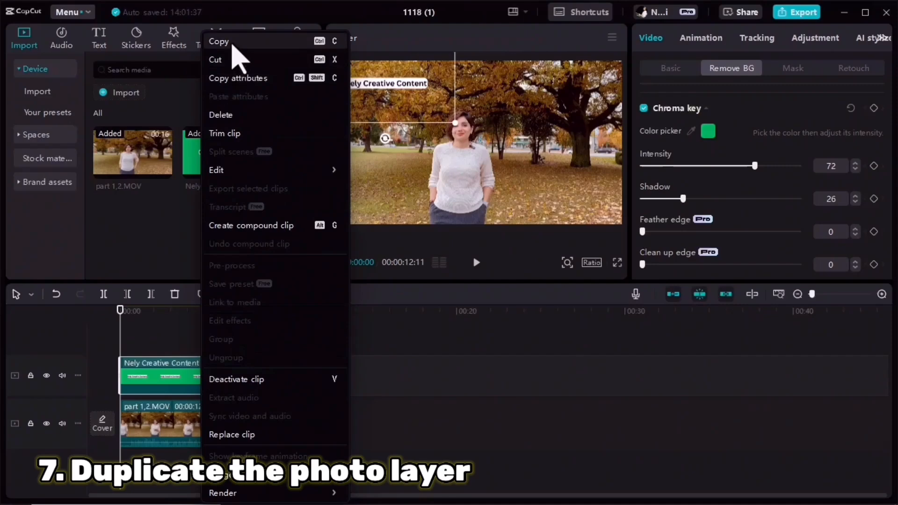
left_click(233, 42)
right_click(208, 340)
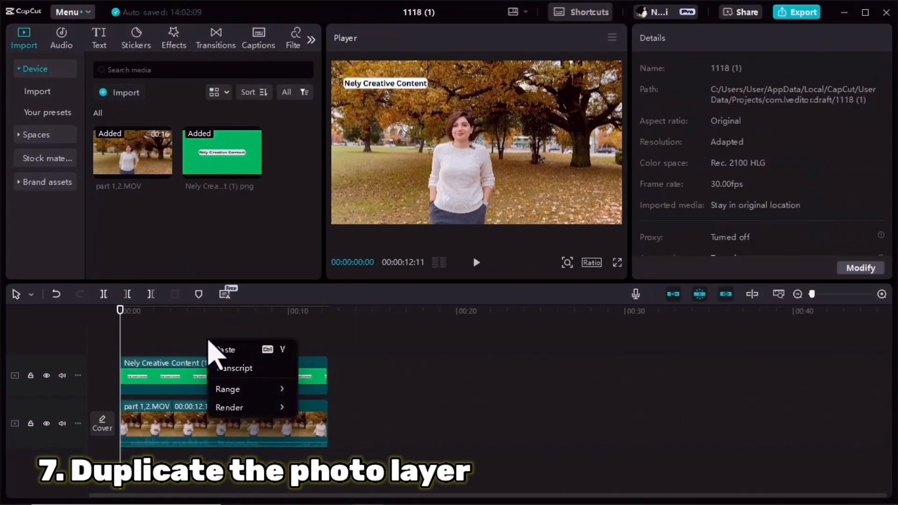
left_click(213, 348)
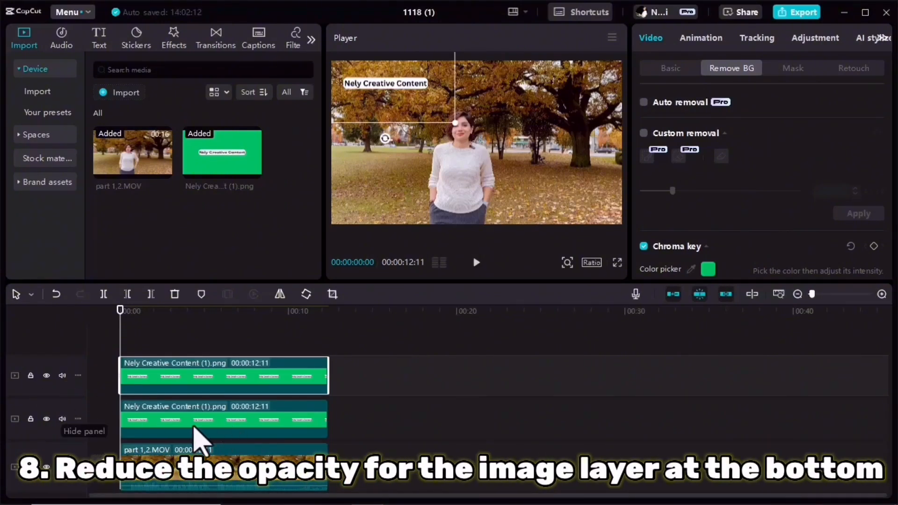
Step: Reduce the opacity of the lower Nely Creative Content image layer to 35%
left_click(232, 428)
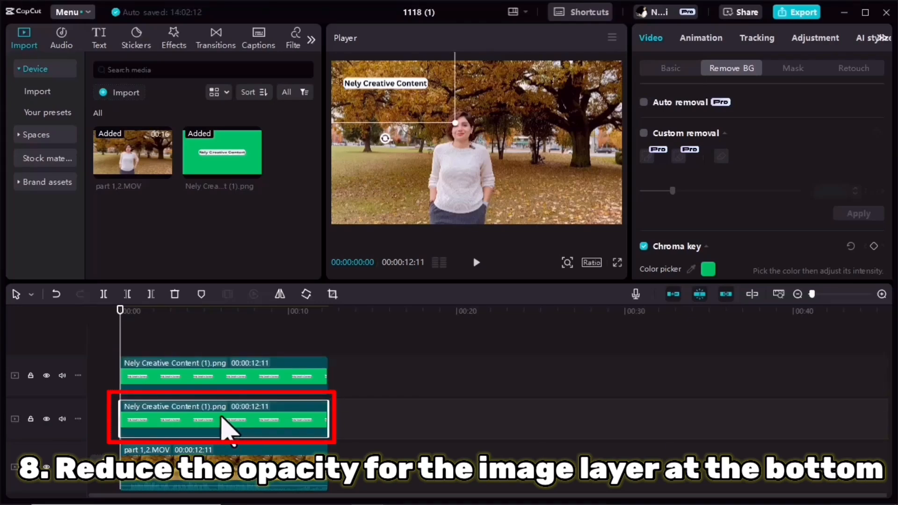
left_click(674, 70)
scroll(685, 189, "down", 3)
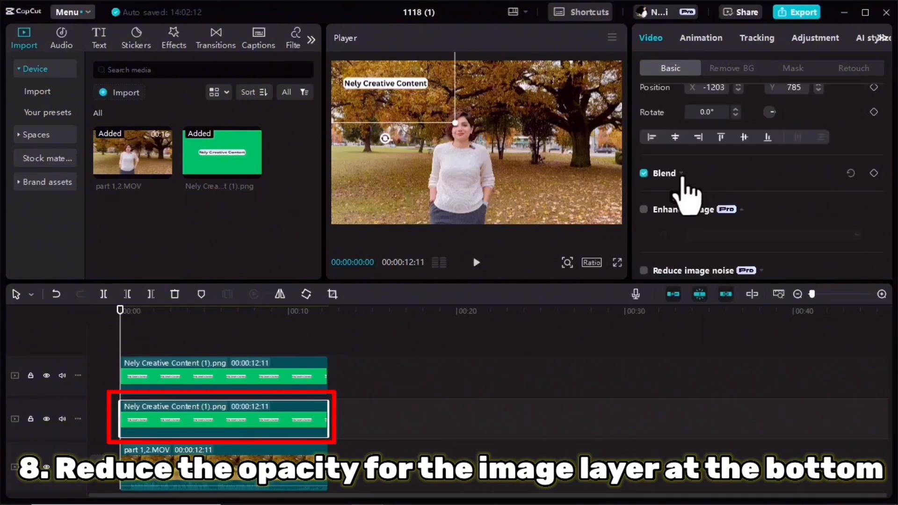
left_click(682, 174)
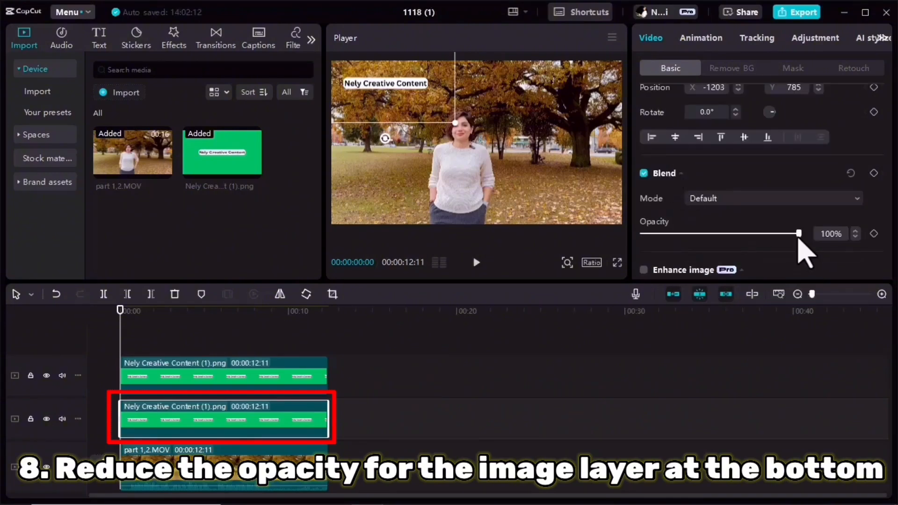
left_click_drag(798, 238, 697, 241)
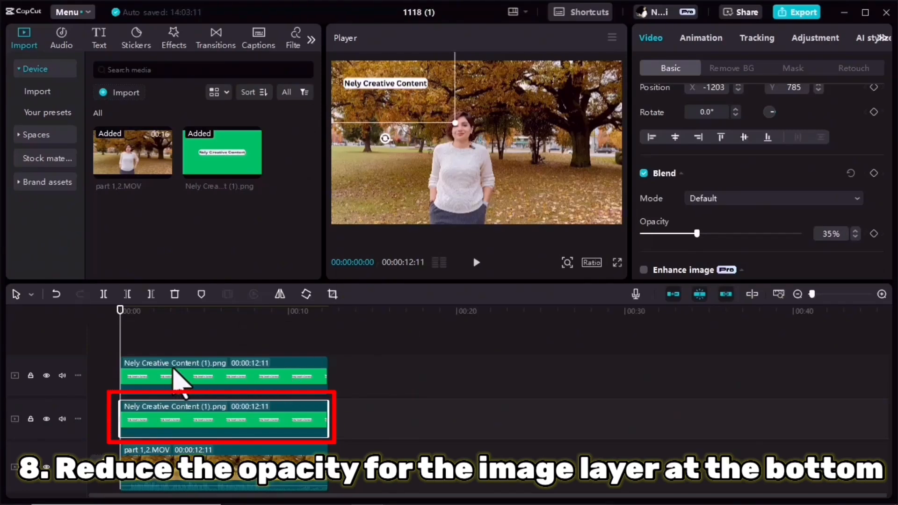
Step: Move the upper label copy aside in the frame to check the faded label beneath, and undo the move
left_click(183, 381)
left_click_drag(421, 111, 564, 154)
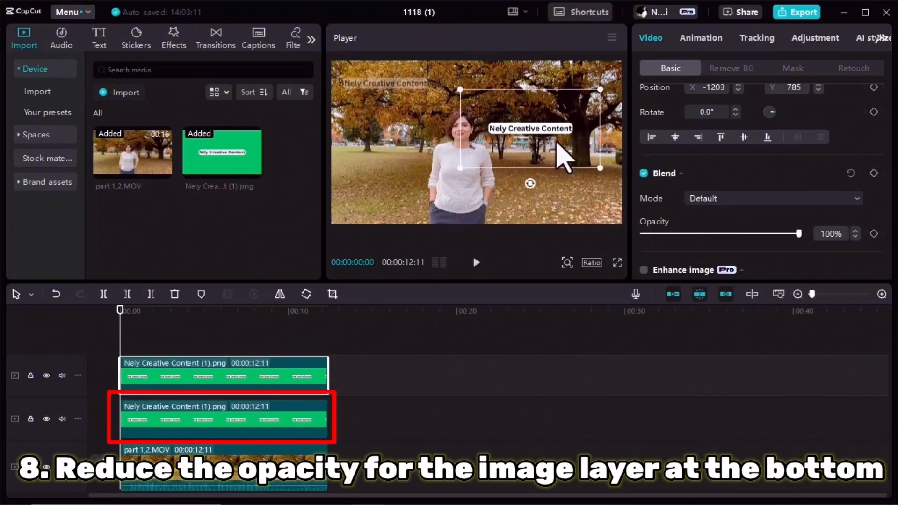
left_click(219, 425)
left_click_drag(799, 233, 721, 234)
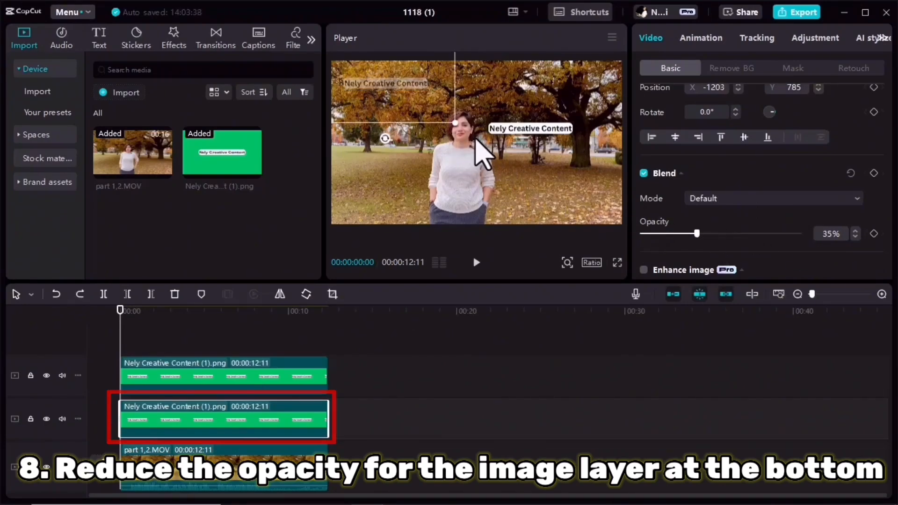
key("ctrl+z")
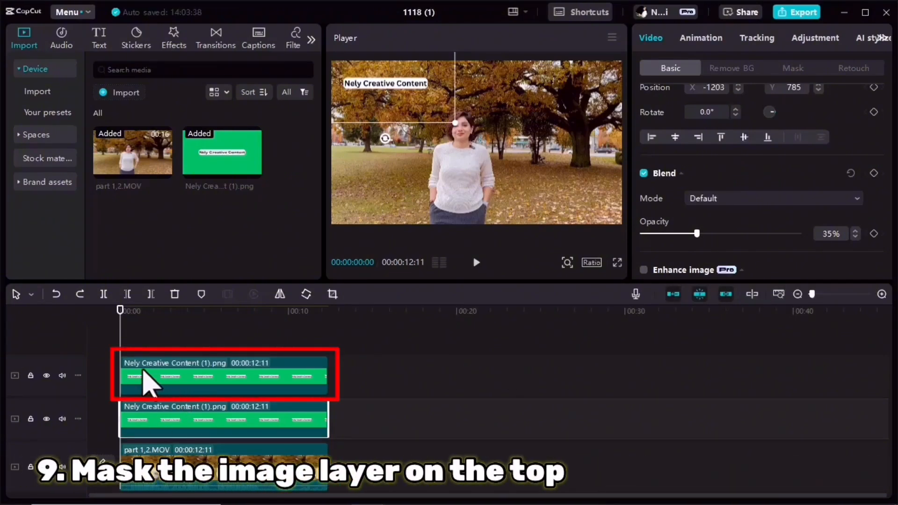
Step: Apply a Horizontal mask to the upper image layer, rotate its line upright and keyframe it at the label's left edge at 00:00, position X -391, Y -138
left_click(149, 383)
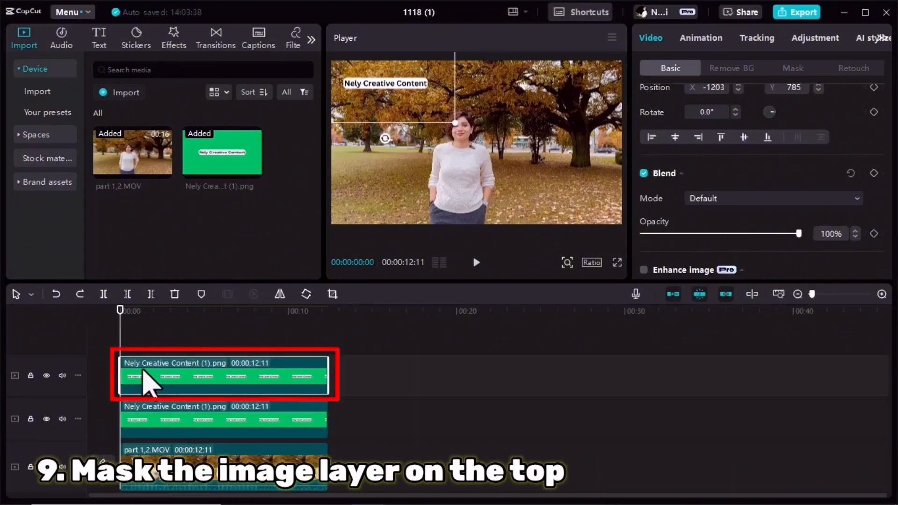
left_click(792, 68)
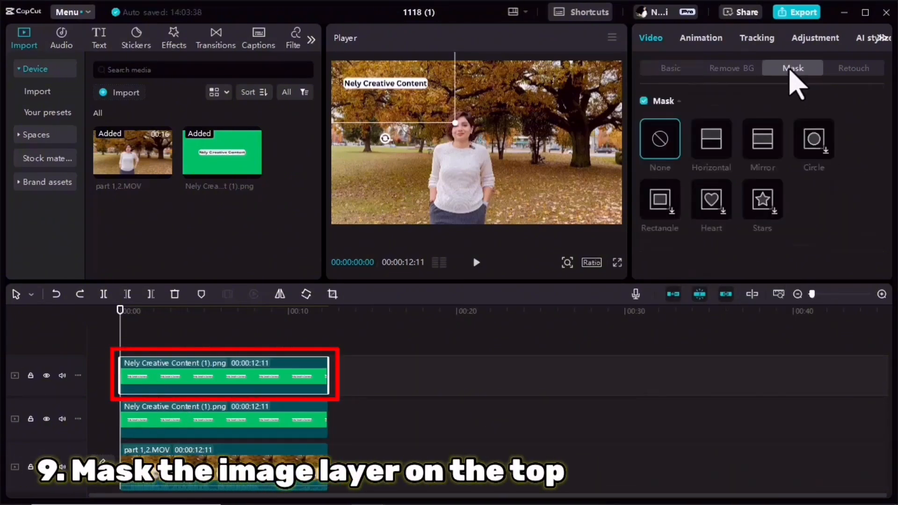
left_click(716, 150)
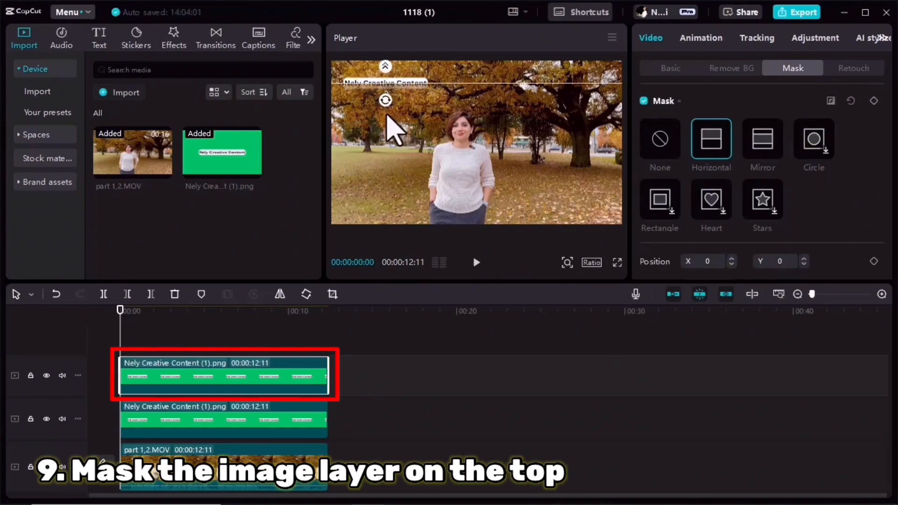
left_click_drag(384, 105, 428, 90)
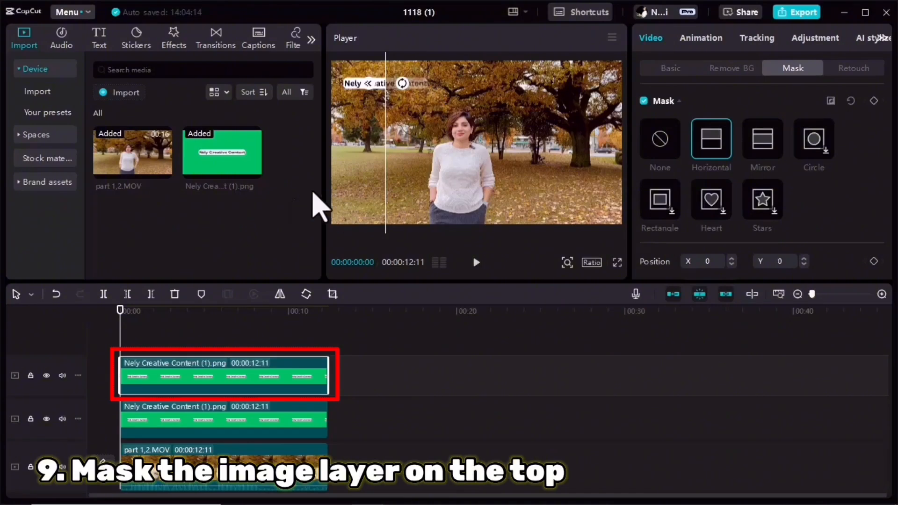
left_click_drag(385, 159, 341, 167)
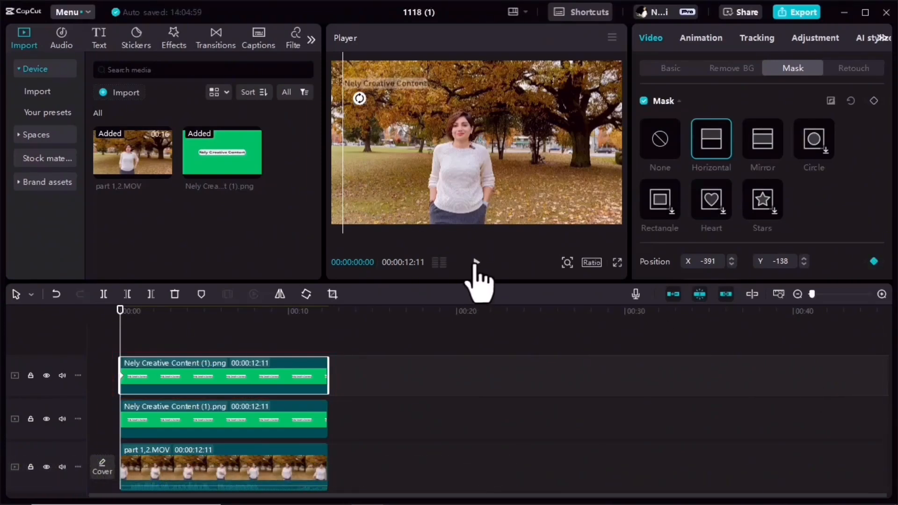
Step: At 00:00:09:09, add a mask position keyframe with the line at the label's right edge, about X 397, Y -96
left_click(476, 263)
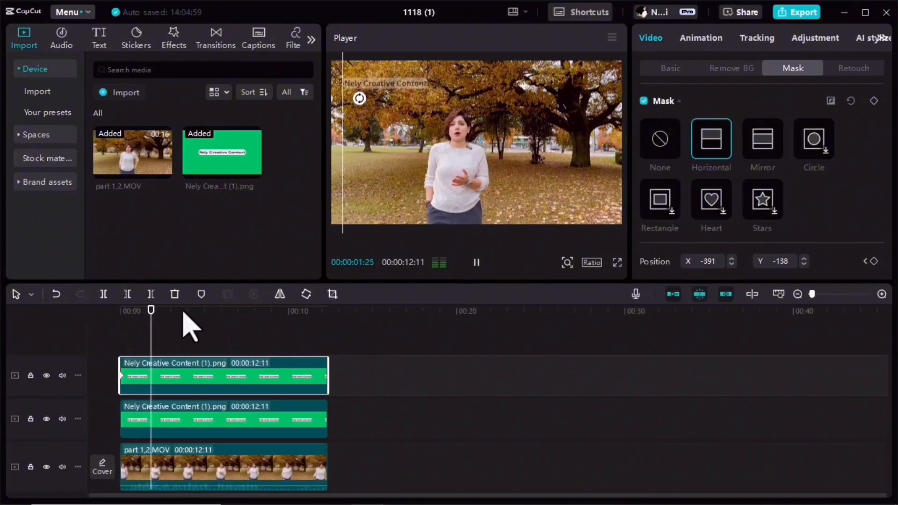
left_click(477, 263)
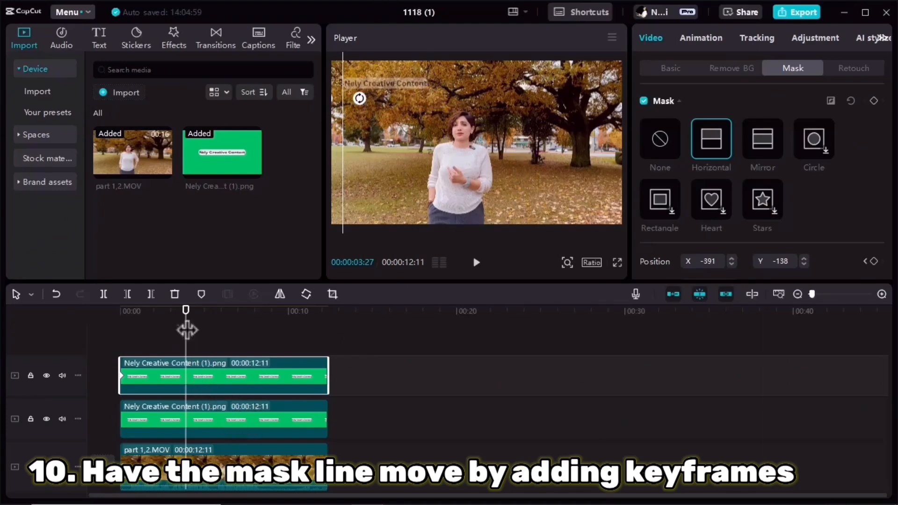
left_click_drag(187, 321, 277, 331)
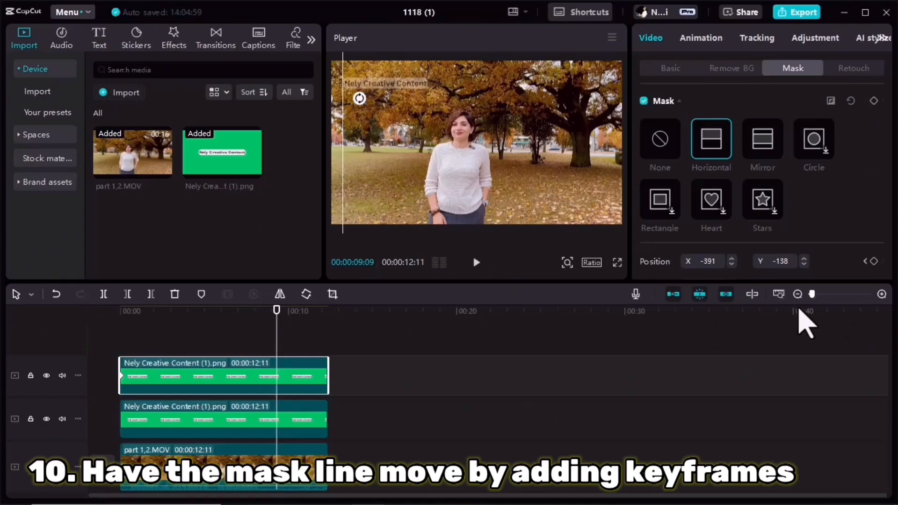
left_click(874, 261)
left_click_drag(342, 180, 428, 183)
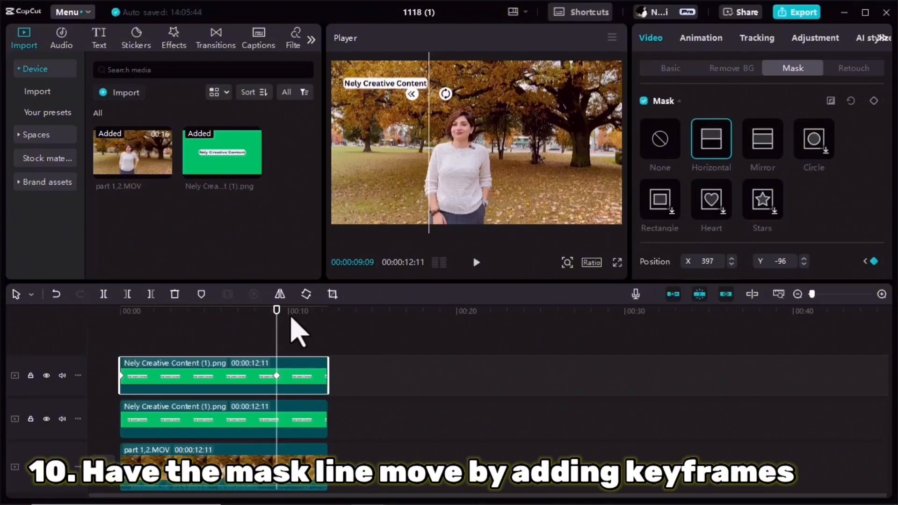
Step: Return to the start of the timeline and play the animated label reveal
left_click_drag(278, 312, 173, 311)
key("Home")
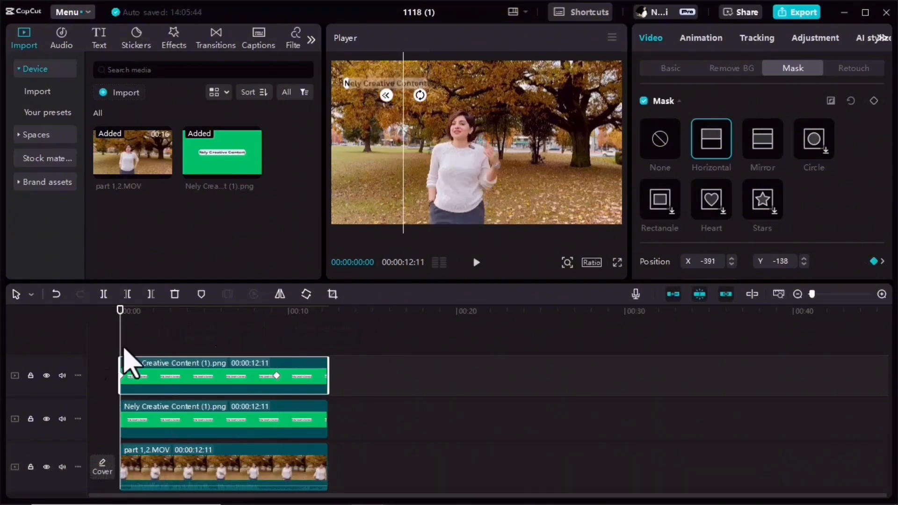
left_click(476, 263)
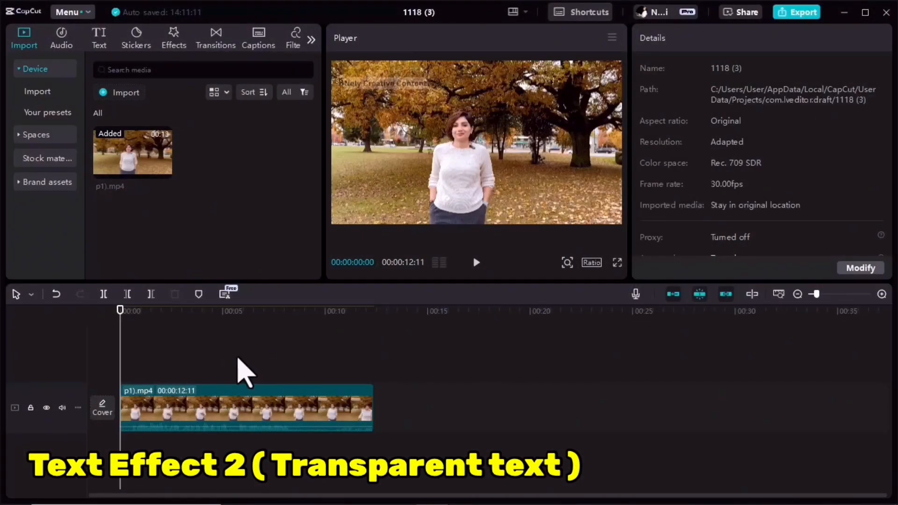
Step: Add a default text layer above the p1).mp4 clip, starting at 00:00, and change its wording to "Text Effects"
left_click(101, 39)
left_click_drag(116, 112, 123, 374)
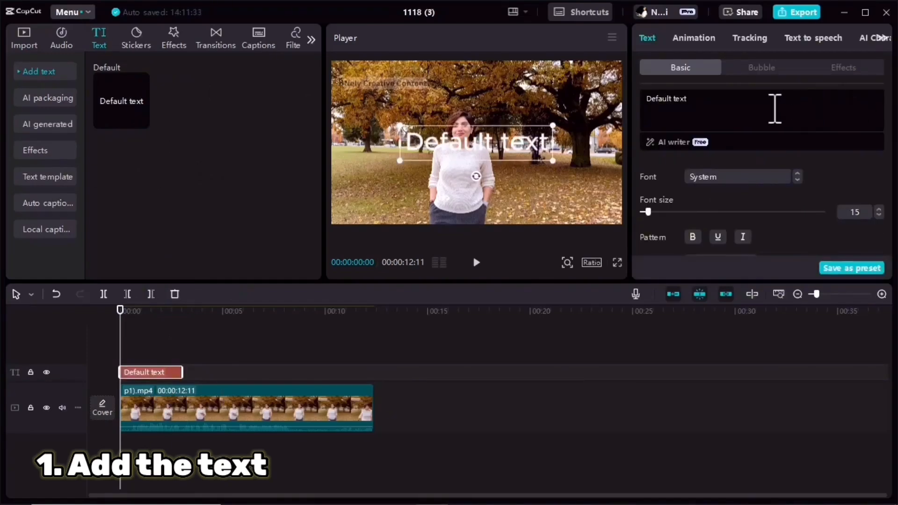
left_click_drag(609, 98, 610, 116)
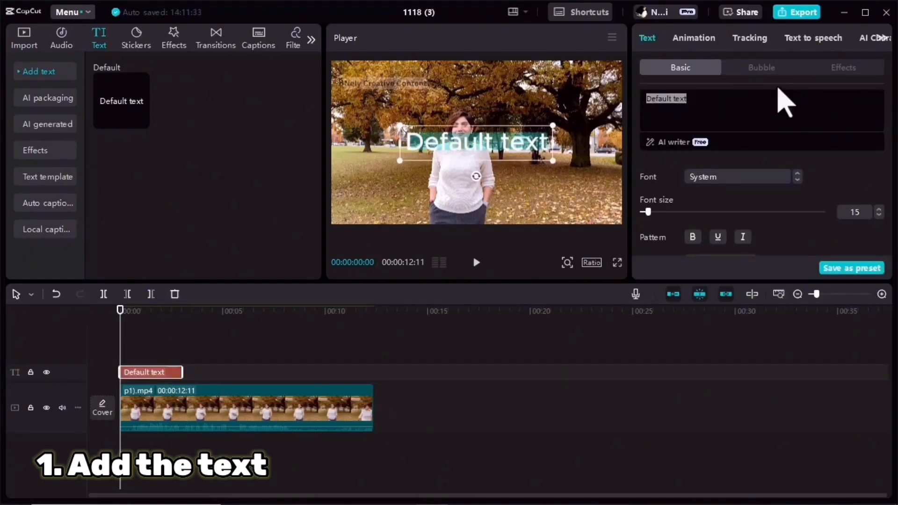
type("Text Effe")
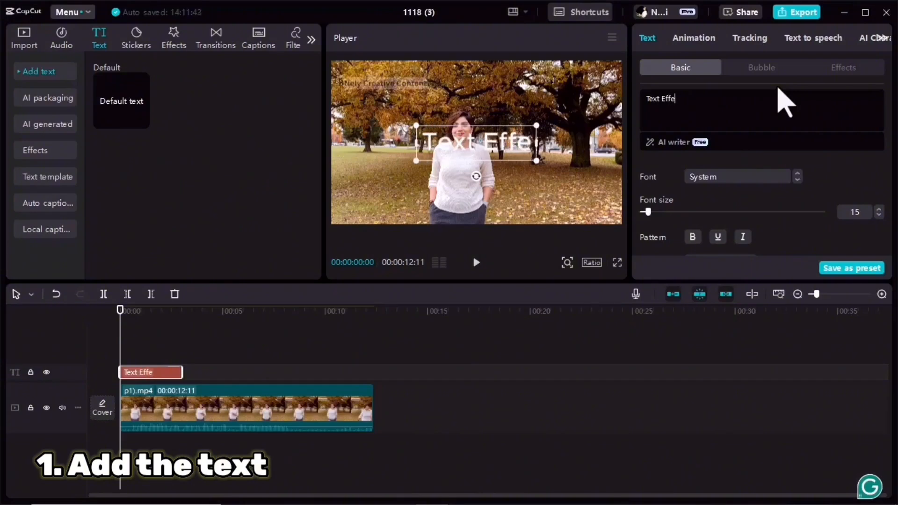
type("cts")
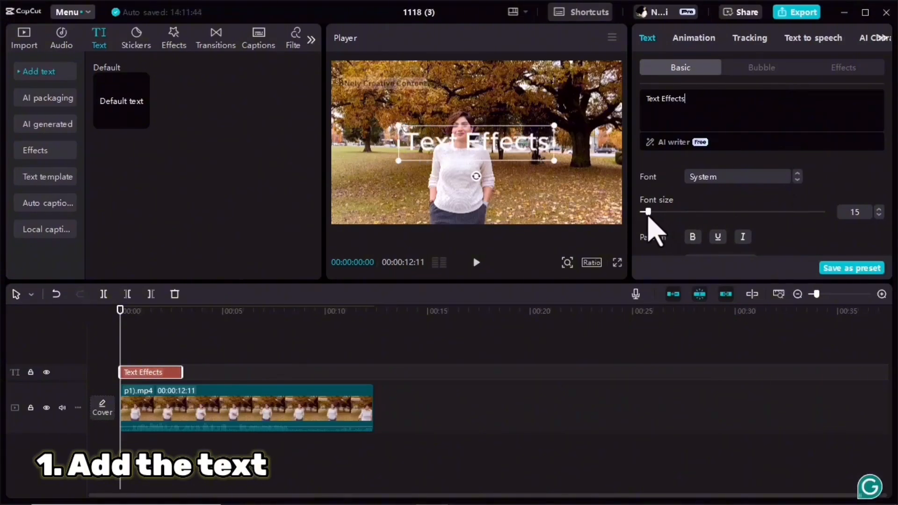
Step: Make the text bold at font size 28 across the lower part of the frame and extend its layer to the video clip's end
left_click_drag(648, 212, 658, 214)
left_click_drag(491, 139, 489, 177)
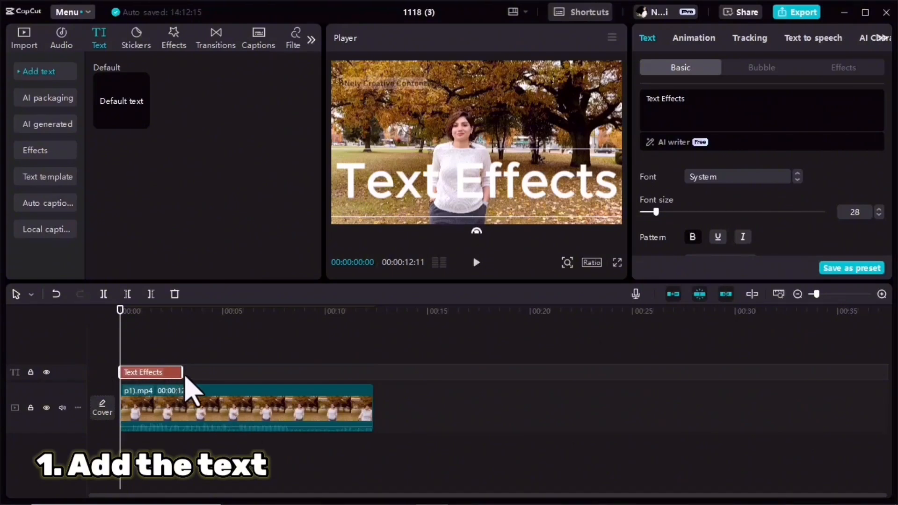
left_click_drag(182, 373, 374, 381)
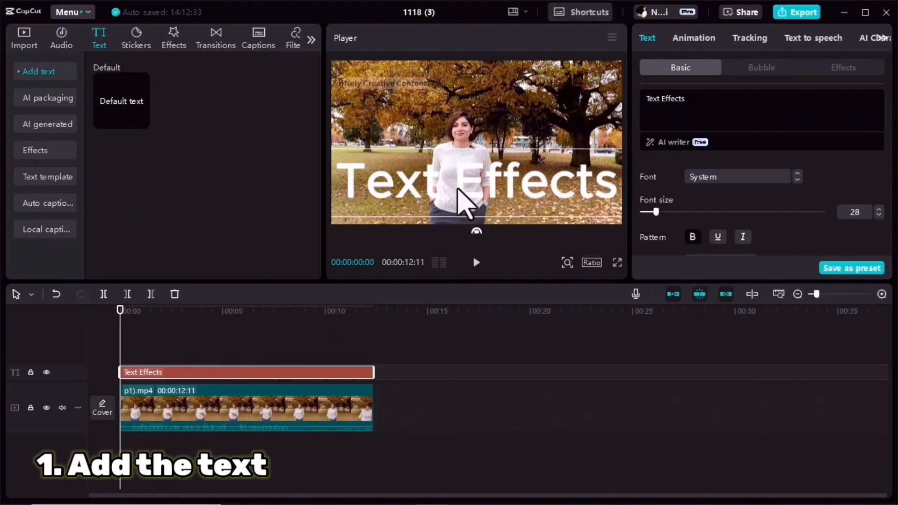
left_click_drag(461, 188, 456, 195)
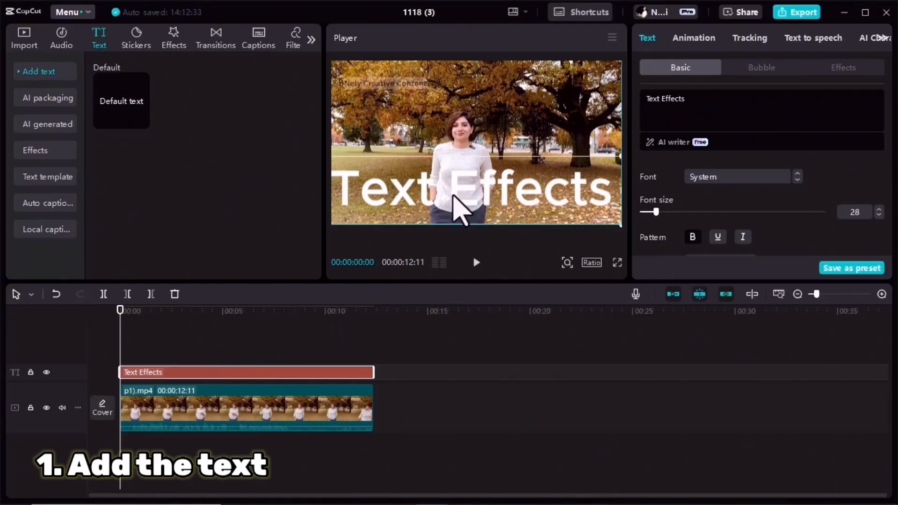
Step: Convert the text to uppercase, with font size 23 and black colour
left_click_drag(699, 99, 646, 97)
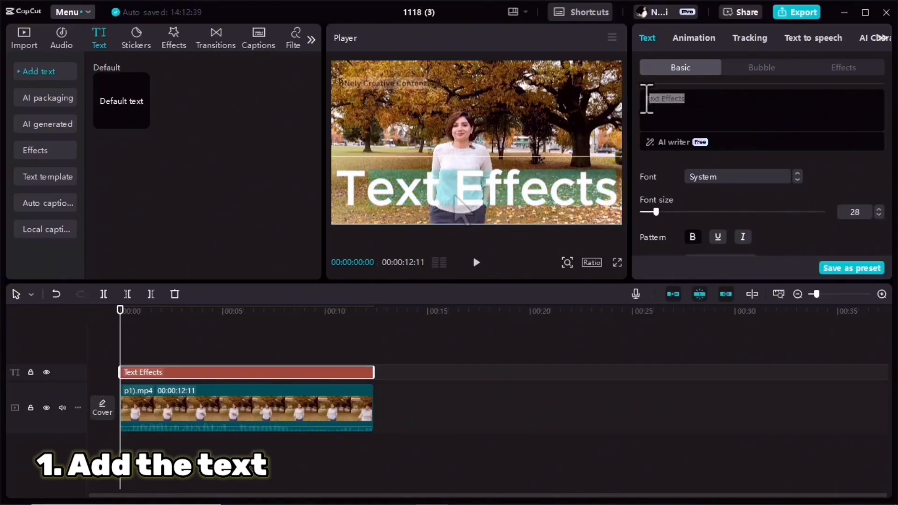
scroll(723, 187, "down", 2)
left_click(695, 214)
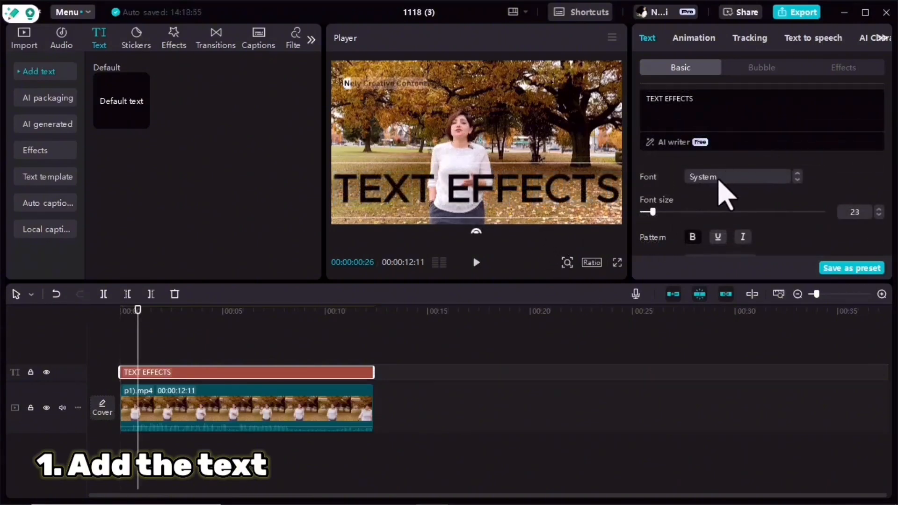
scroll(719, 187, "down", 2)
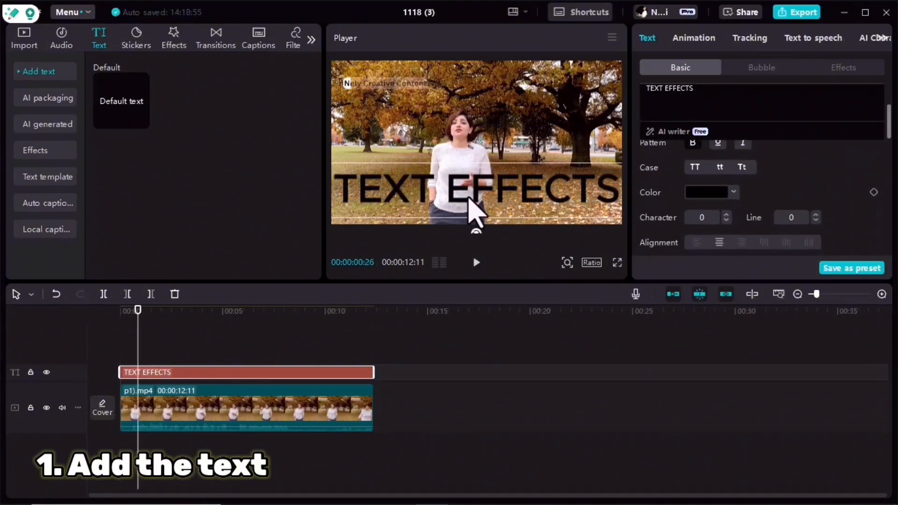
scroll(739, 202, "up", 2)
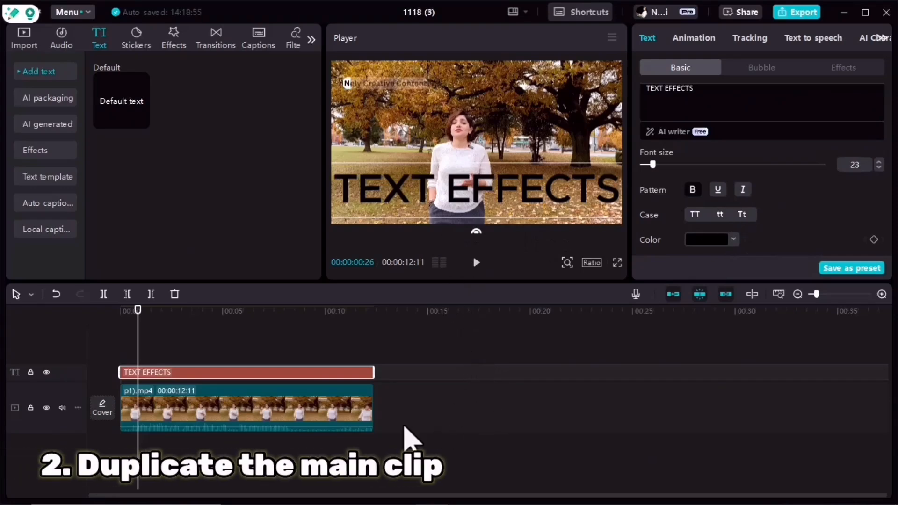
Step: Duplicate the p1).mp4 clip onto a track between the text and the original clip, aligned to start at 00:00
left_click(230, 414)
right_click(217, 421)
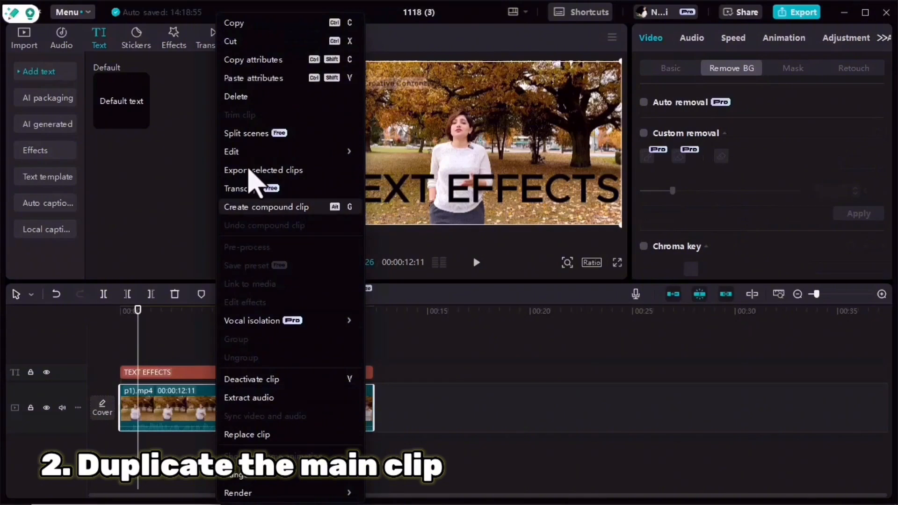
left_click(239, 25)
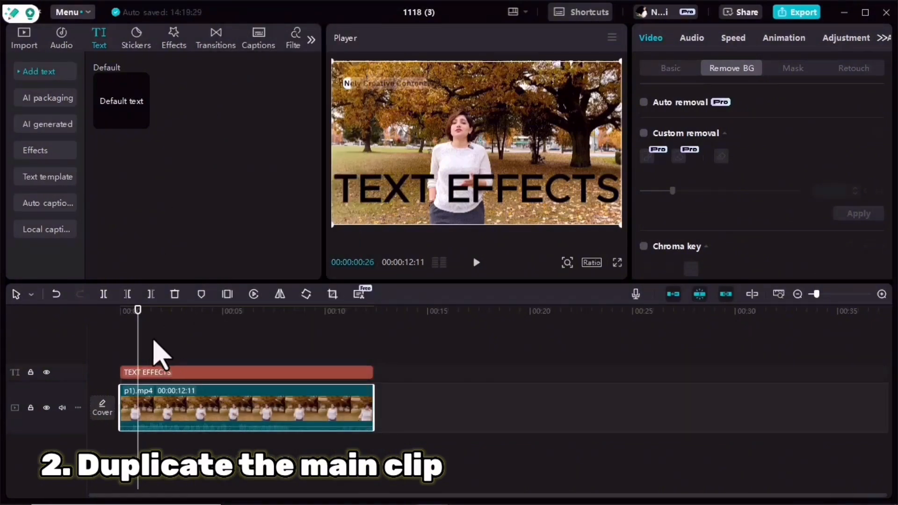
left_click(148, 356)
right_click(148, 356)
left_click(175, 361)
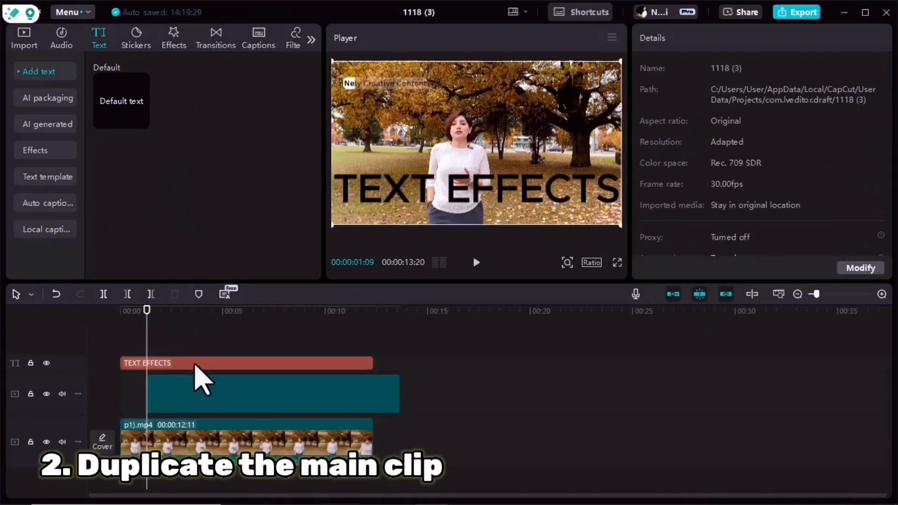
left_click_drag(241, 401, 202, 395)
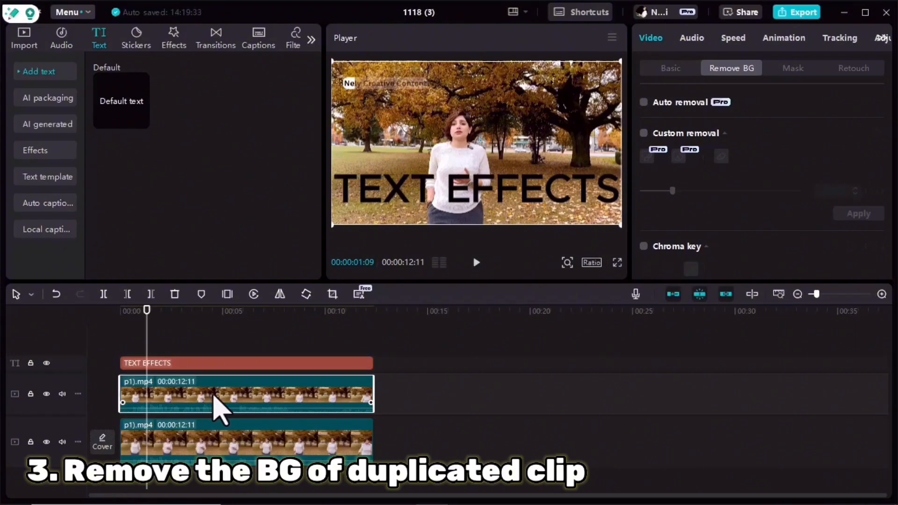
Step: Remove the background of the duplicated p1).mp4 clip with Auto removal
left_click(194, 397)
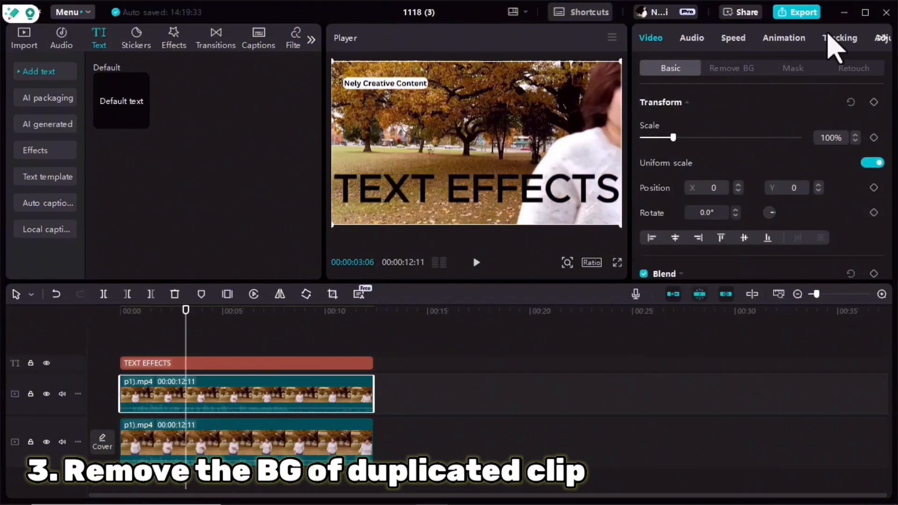
left_click(728, 69)
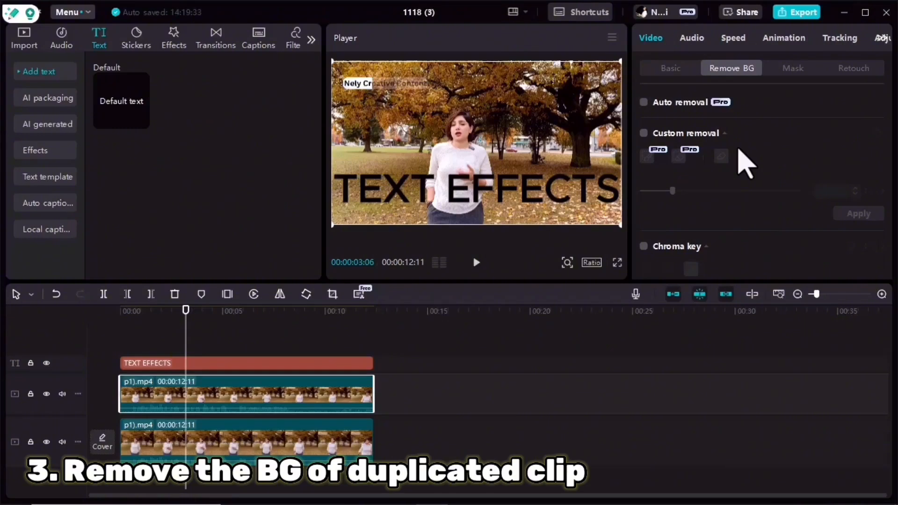
left_click(644, 102)
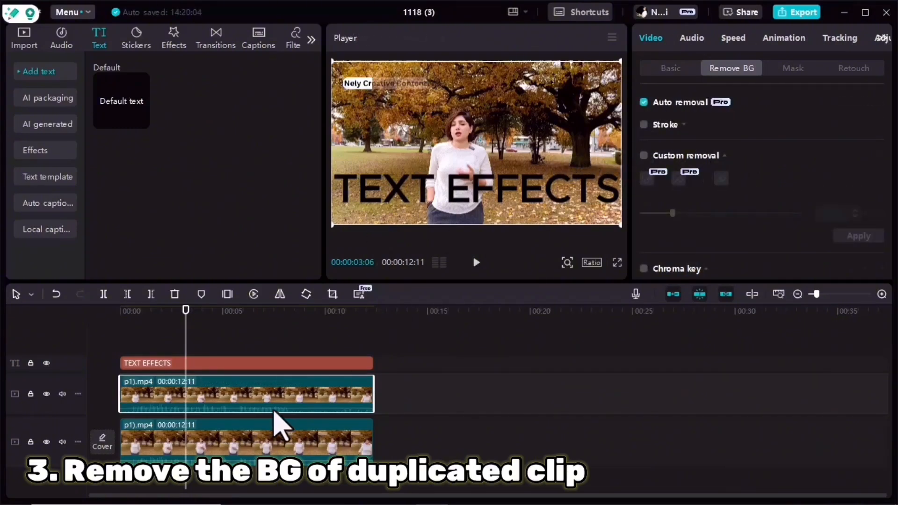
left_click_drag(525, 141, 471, 173)
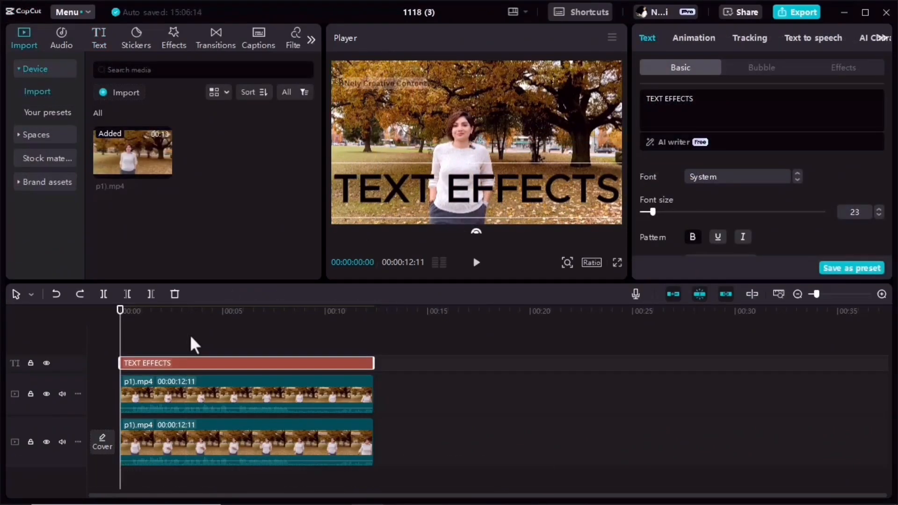
Step: Duplicate the TEXT EFFECTS text layer onto a new track above it, starting at 00:00
right_click(147, 362)
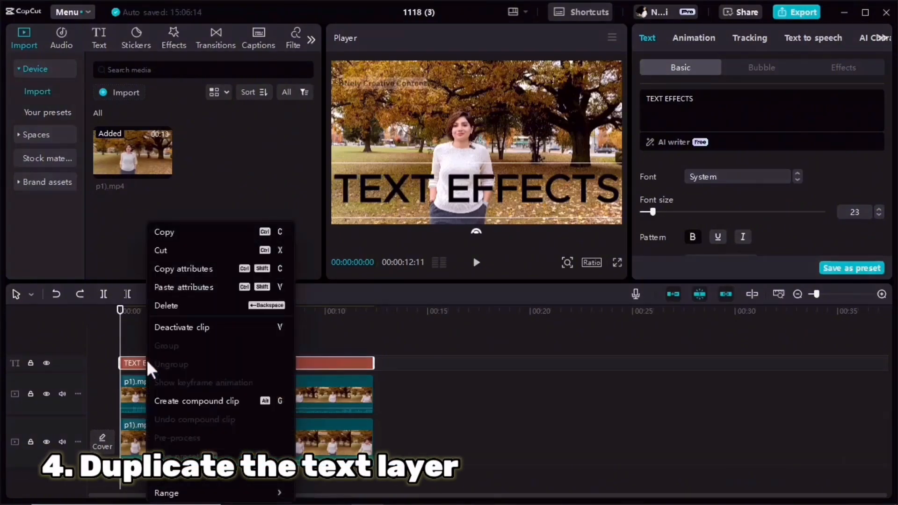
left_click(158, 232)
right_click(129, 343)
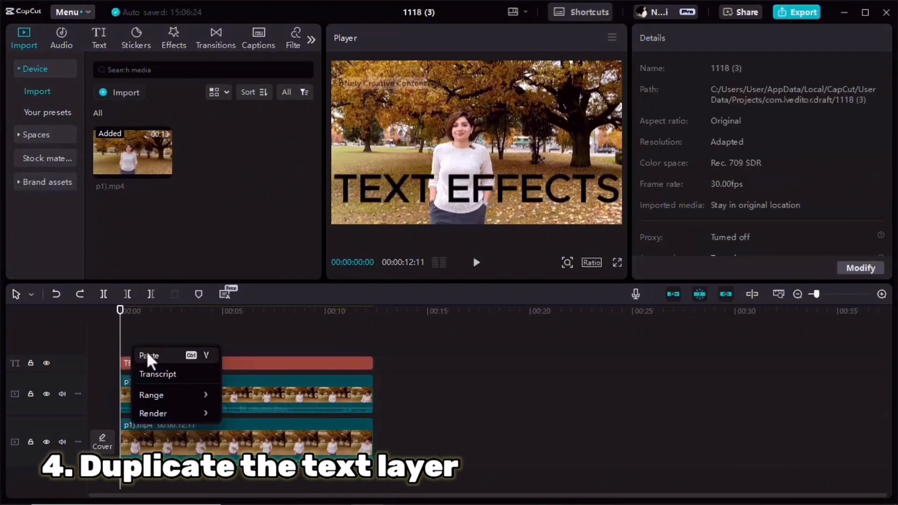
left_click(147, 352)
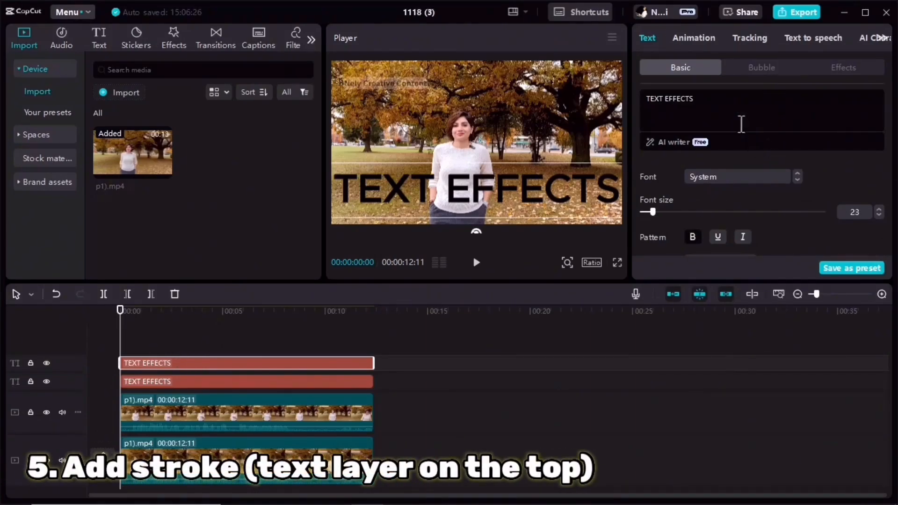
Step: Change the colour of the upper TEXT EFFECTS layer to white (FFFFFF)
scroll(696, 176, "down", 3)
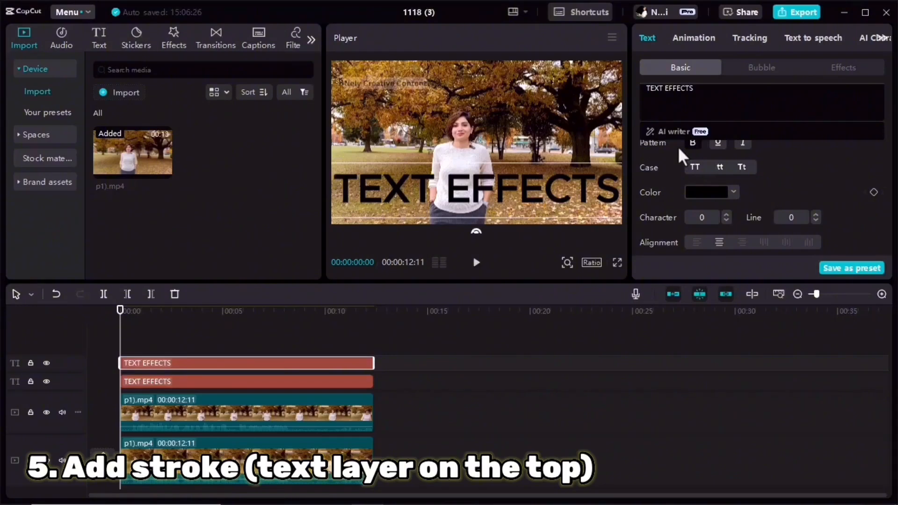
scroll(684, 192, "down", 10)
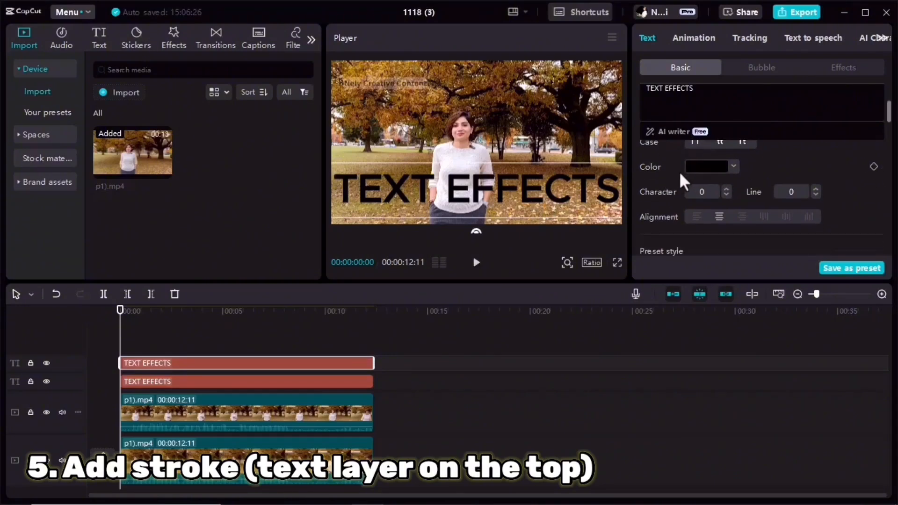
scroll(686, 198, "up", 10)
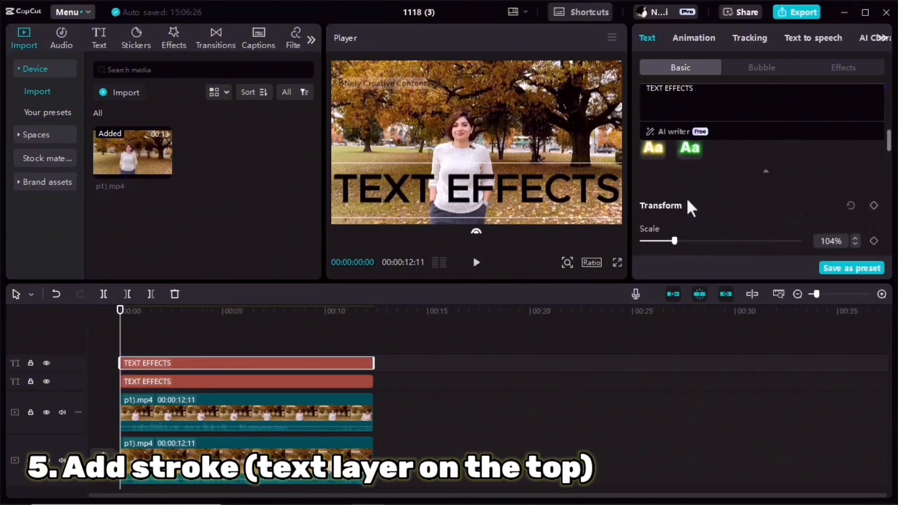
scroll(685, 200, "down", 3)
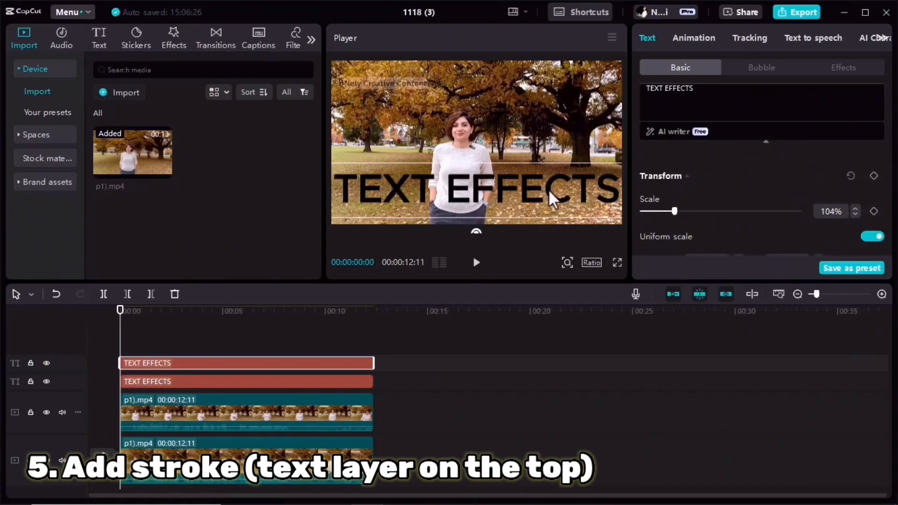
scroll(706, 205, "up", 6)
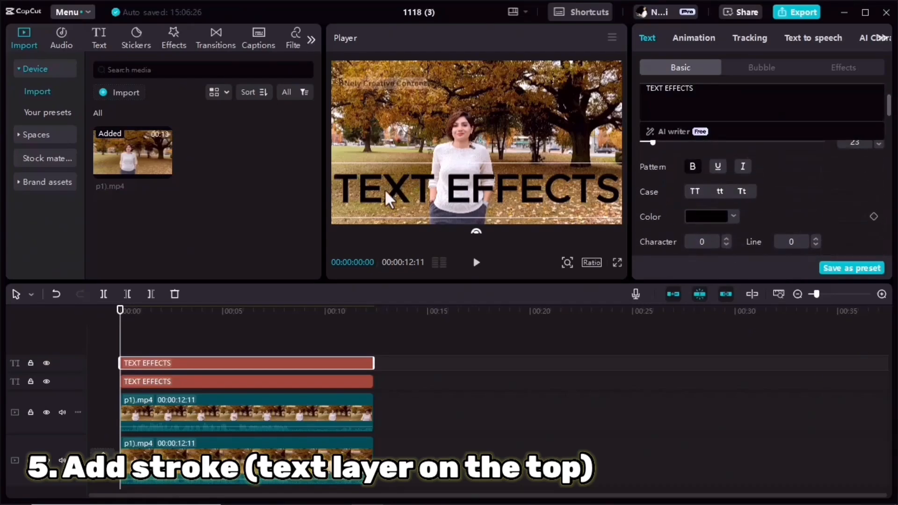
left_click(721, 218)
left_click(677, 403)
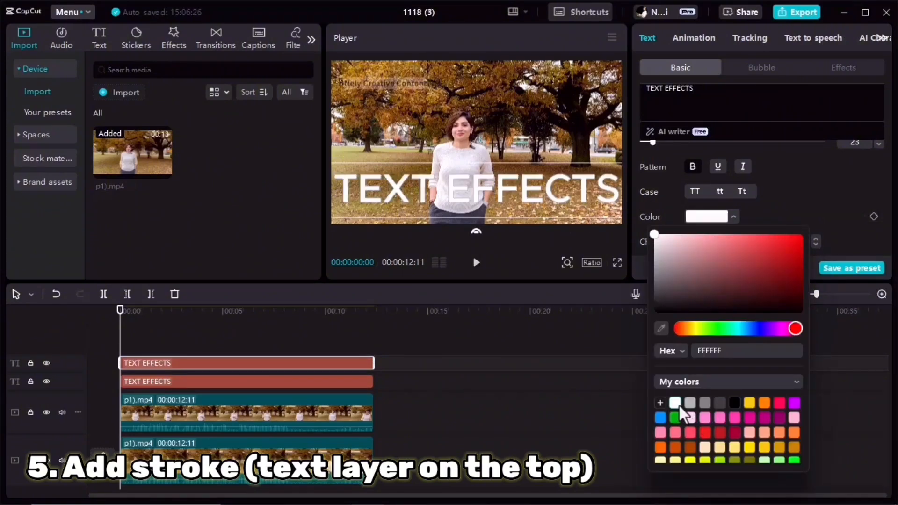
left_click(798, 193)
Step: Add a black stroke to the upper TEXT EFFECTS layer
scroll(714, 204, "down", 3)
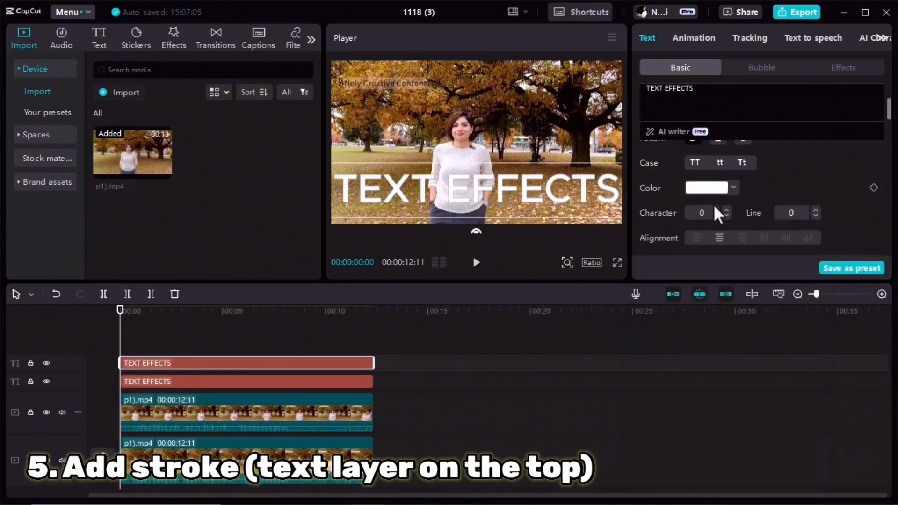
scroll(704, 210, "down", 6)
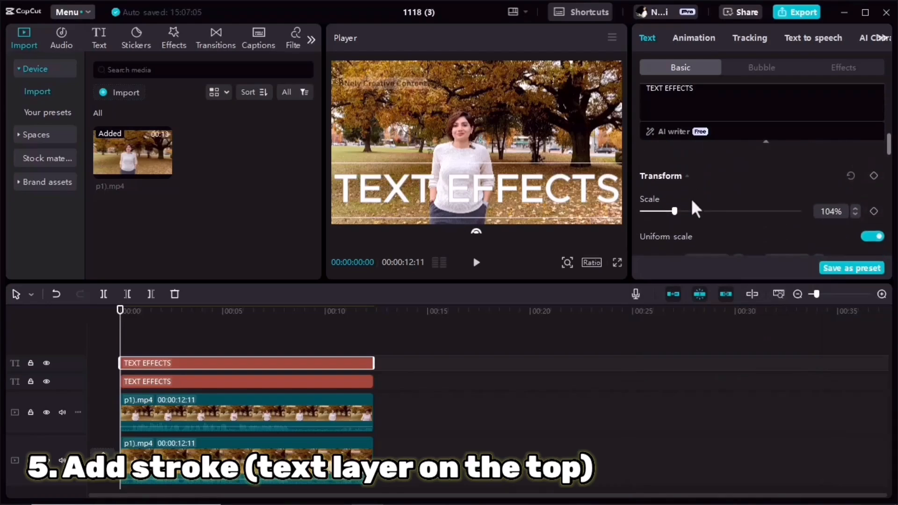
scroll(688, 206, "down", 5)
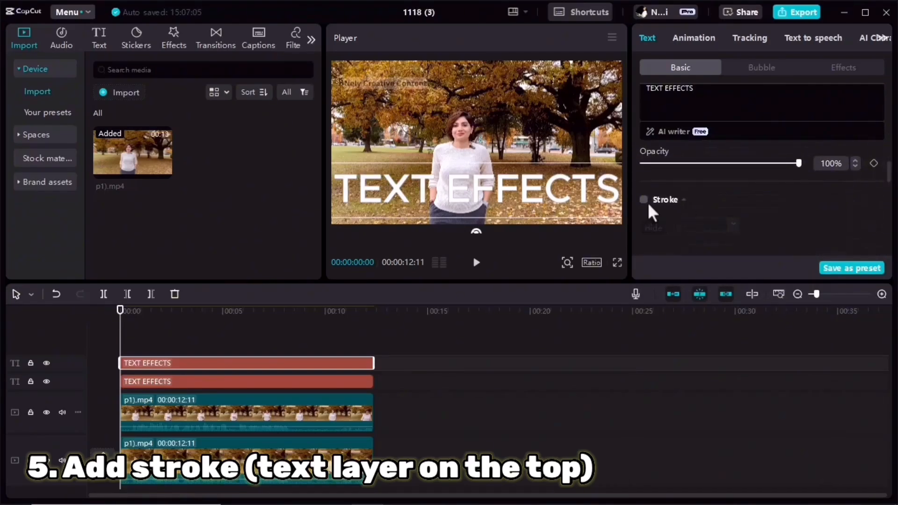
left_click(644, 200)
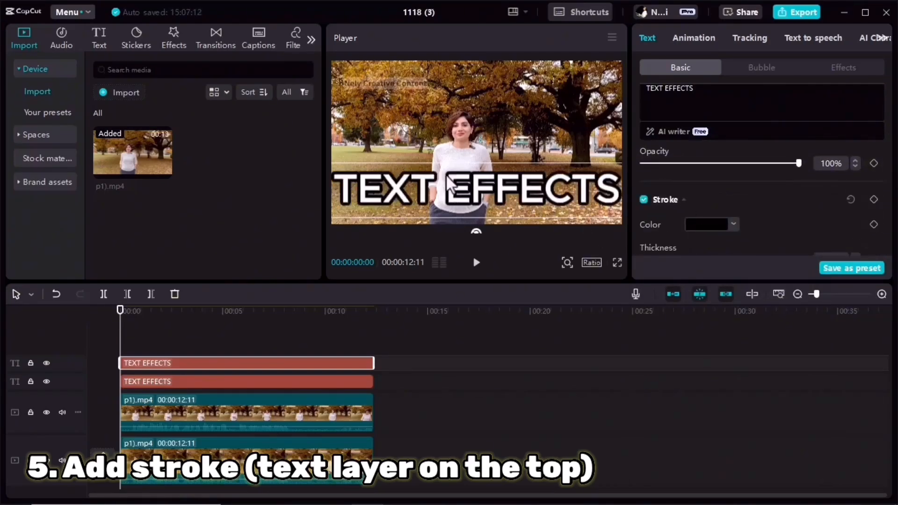
Step: Move the stroked text up in the frame to compare it with the black text, and undo the move
left_click_drag(447, 189, 452, 129)
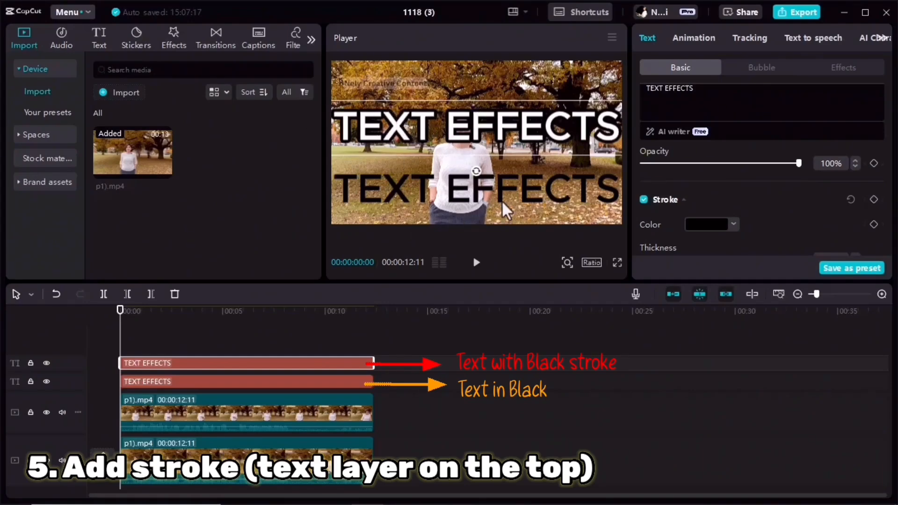
left_click(395, 196)
left_click(397, 125)
left_click(424, 191)
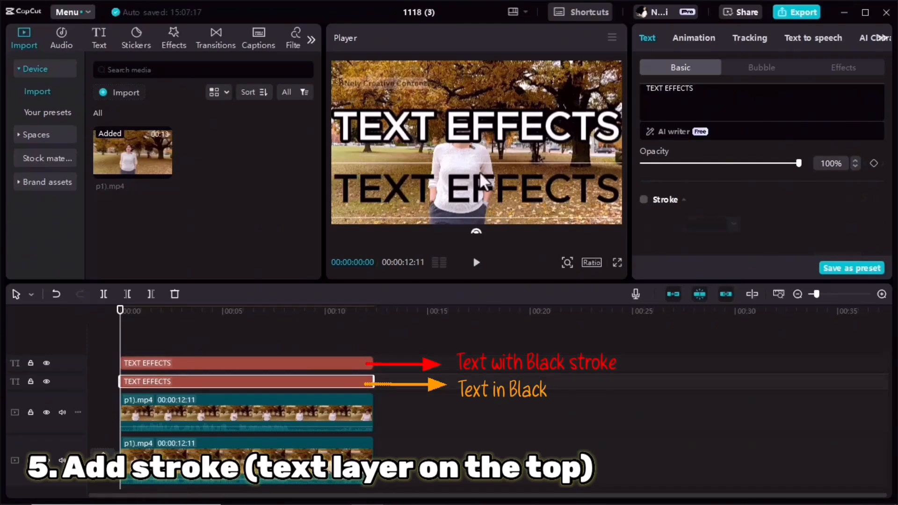
left_click(413, 125)
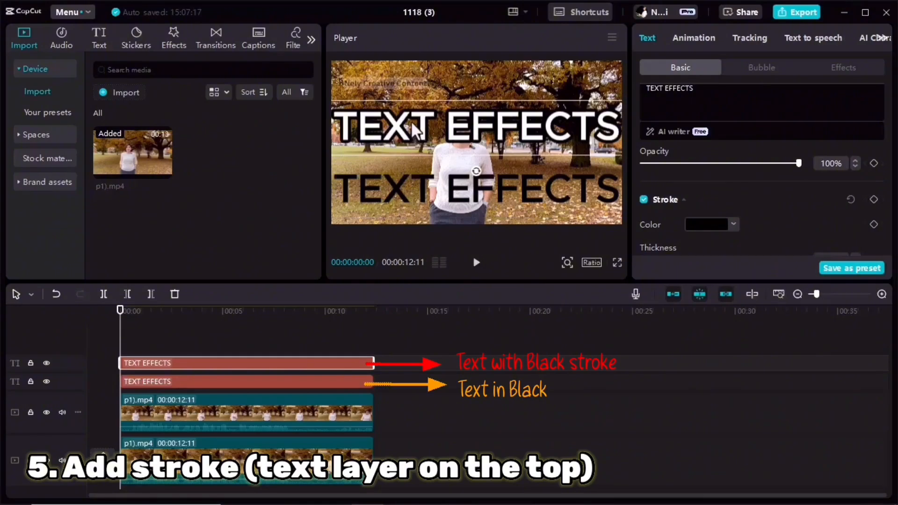
key("ctrl+z")
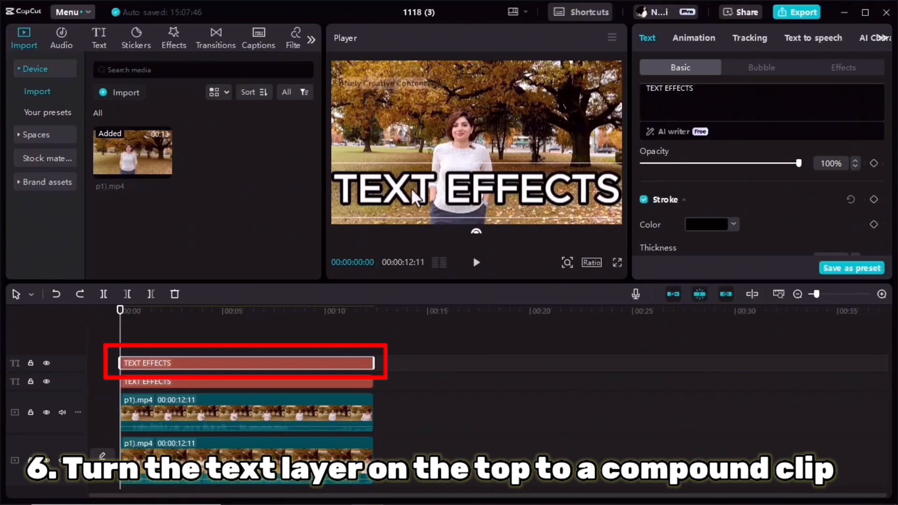
Step: Turn the upper stroked text layer into a compound clip and set its blend mode to Darken
right_click(158, 363)
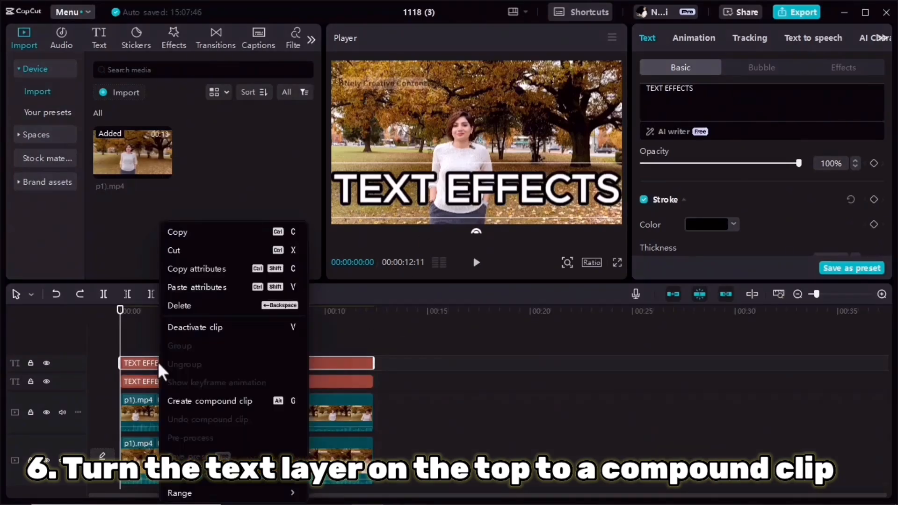
left_click(231, 402)
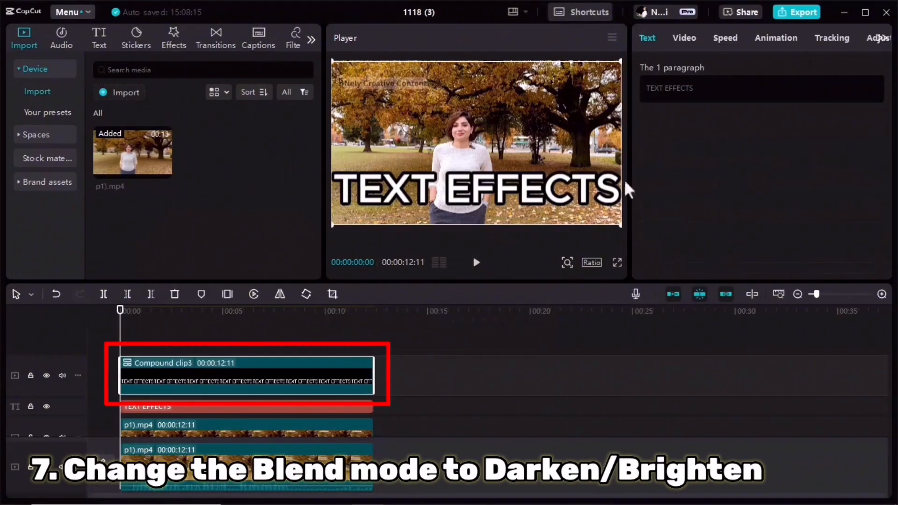
left_click(684, 39)
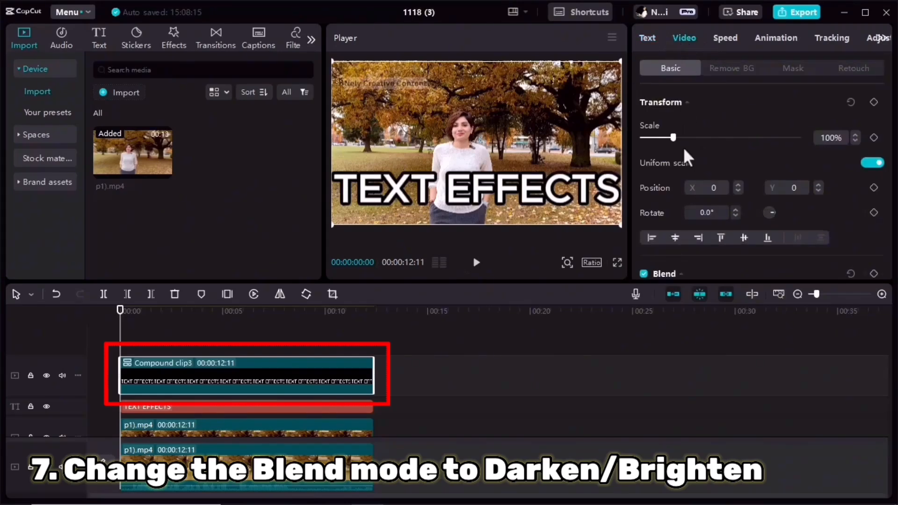
scroll(709, 182, "down", 2)
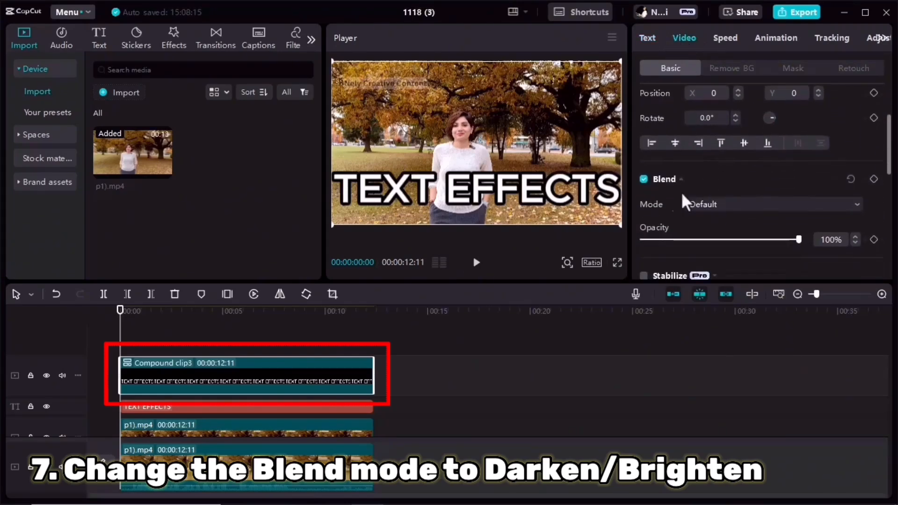
left_click(709, 206)
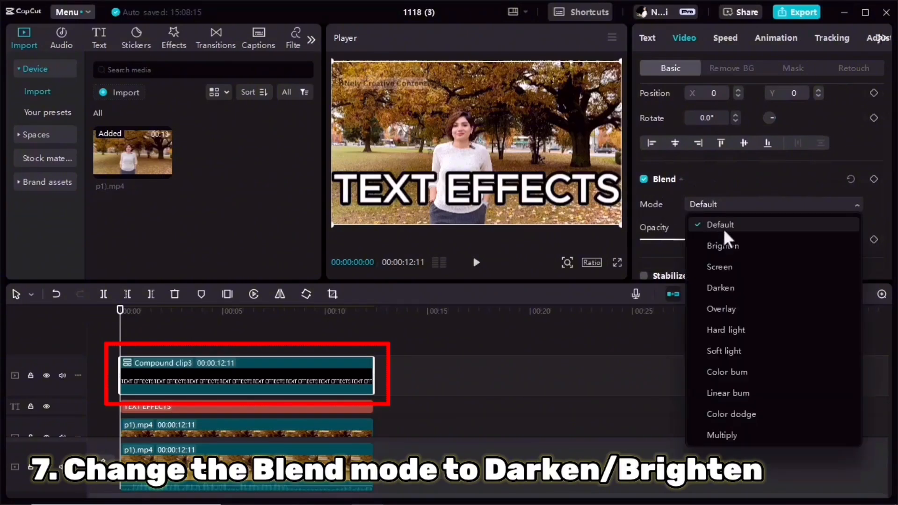
left_click(722, 288)
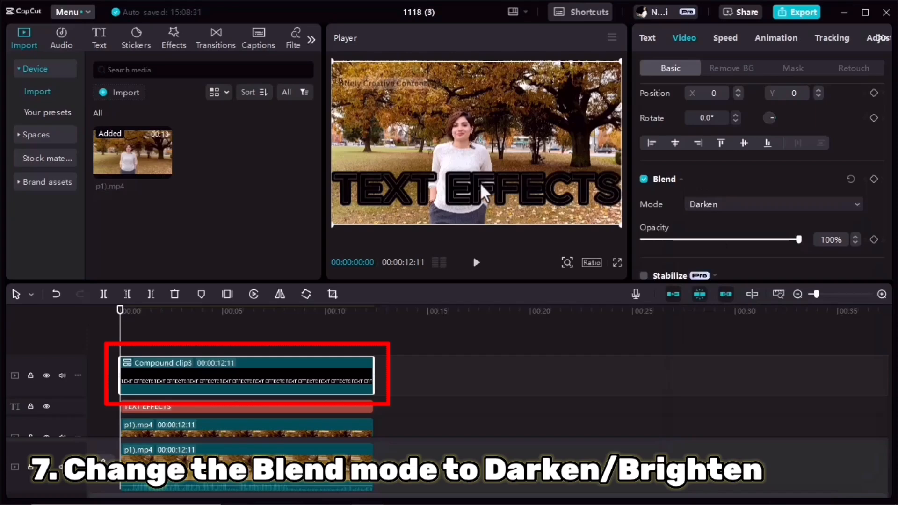
Step: Try moving the compound clip up off the black text, undo the move, and check the other blend modes without changing Darken
left_click_drag(480, 182, 474, 150)
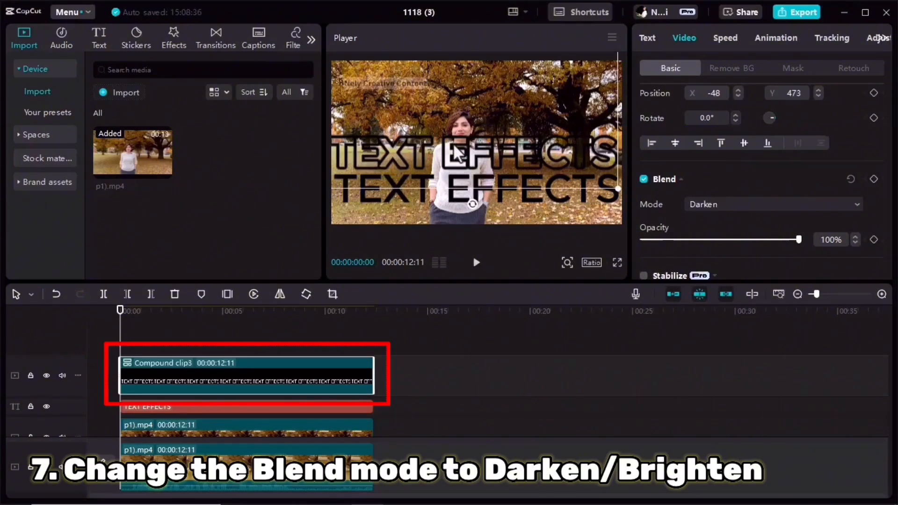
key("ctrl+z")
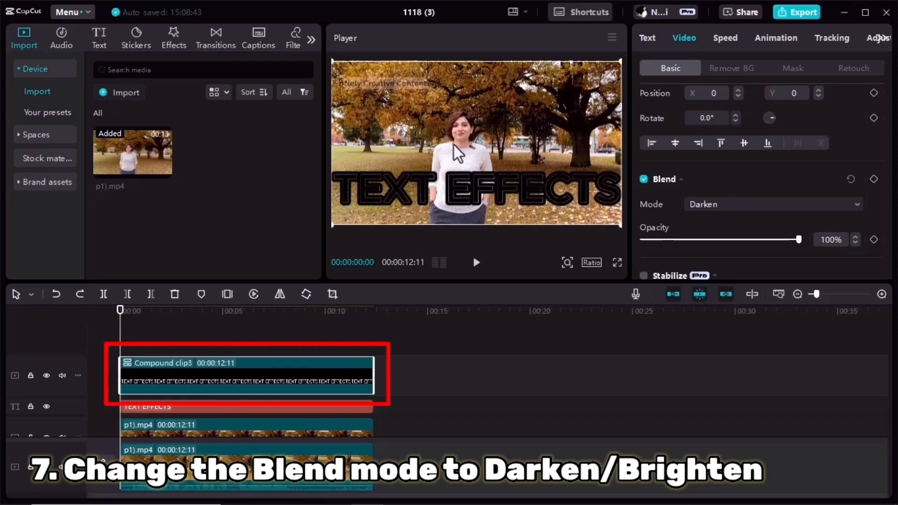
left_click(765, 202)
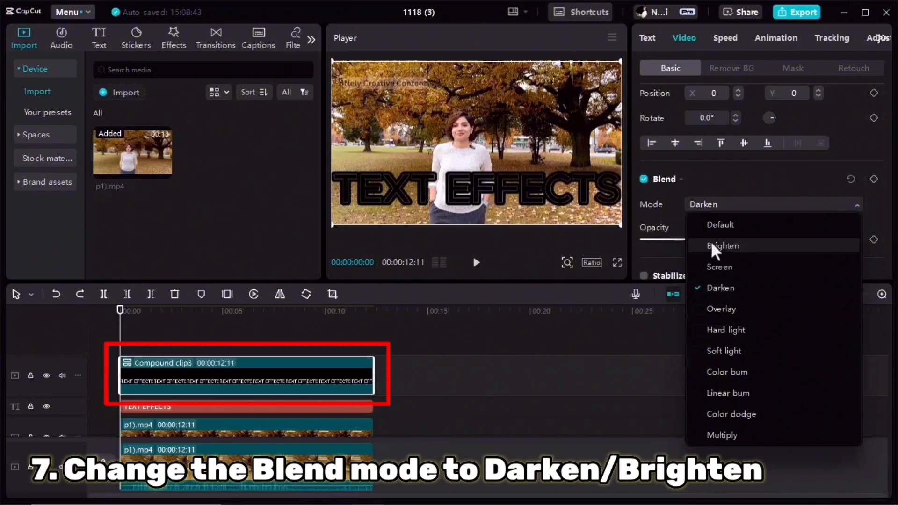
left_click(508, 256)
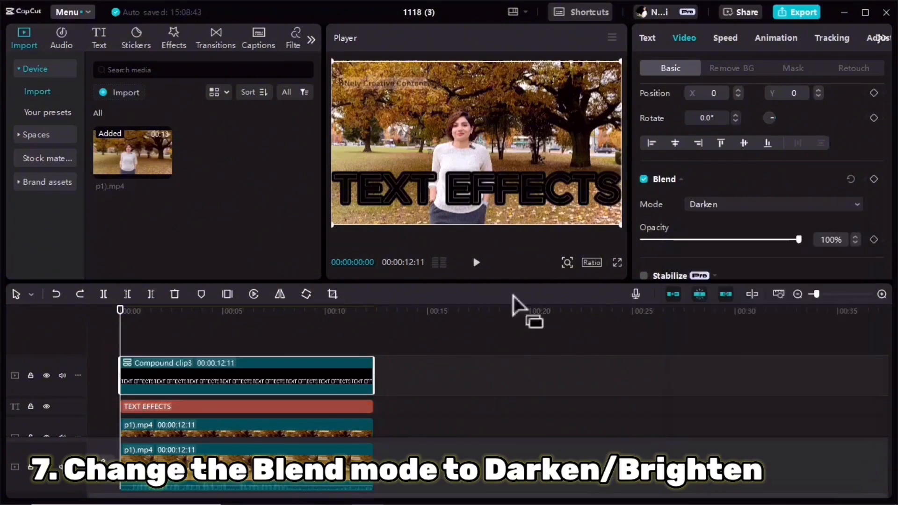
Step: Reorder the tracks so the background-removed p1).mp4 clip sits between the compound clip and the black TEXT EFFECTS layer
scroll(197, 388, "down", 1)
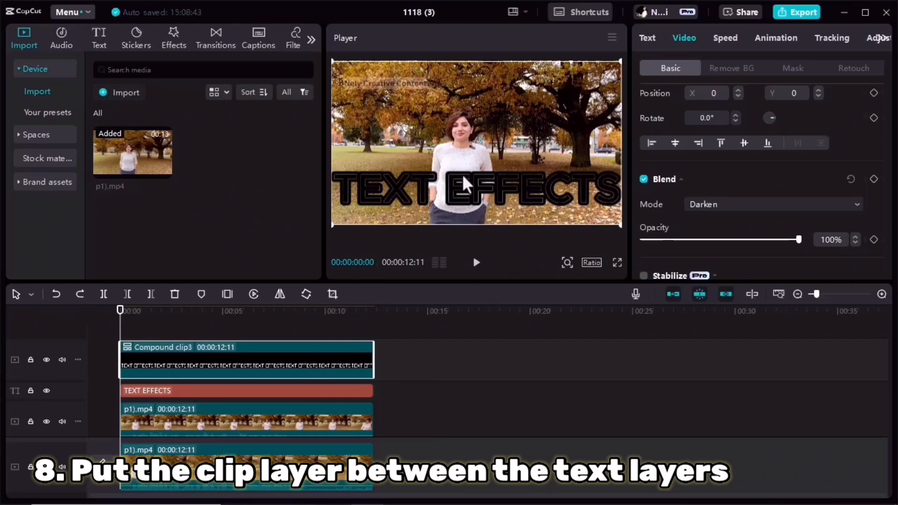
left_click(162, 413)
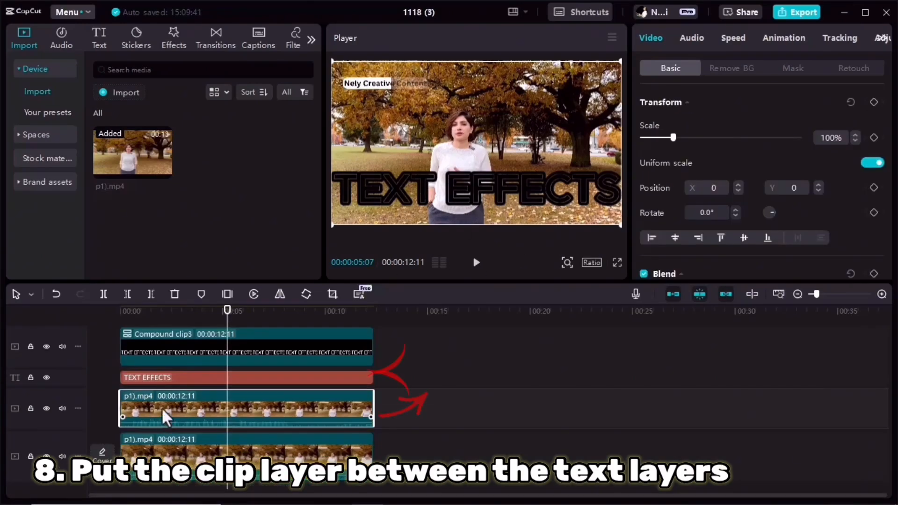
left_click_drag(162, 408, 161, 359)
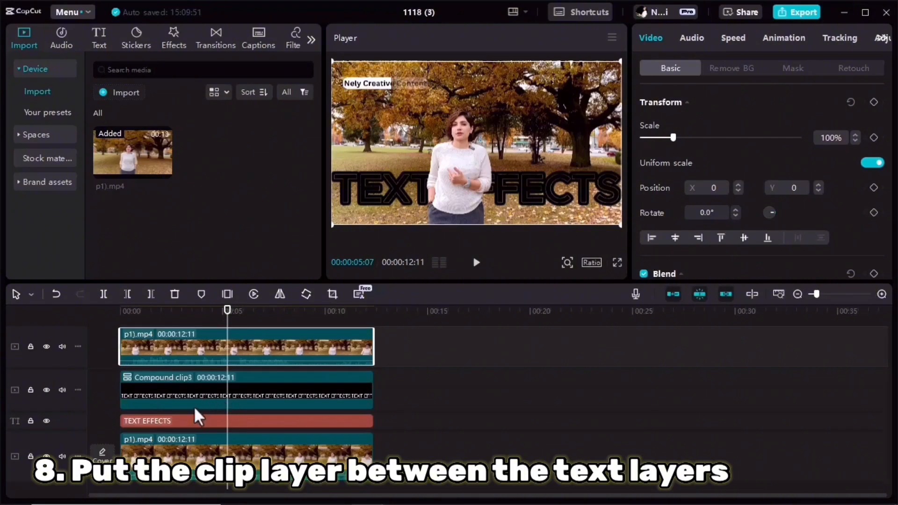
left_click_drag(211, 383, 213, 336)
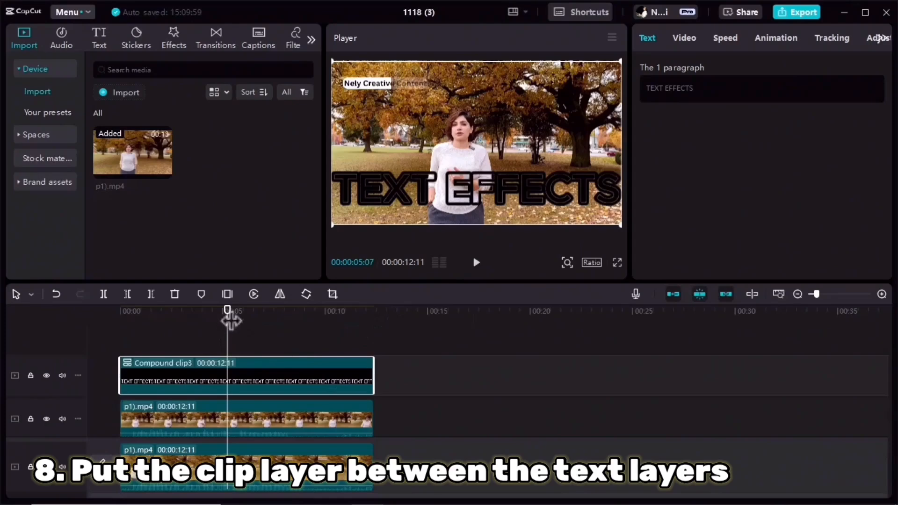
Step: Play the timeline from the beginning to preview the TEXT EFFECTS title with the new layer order
left_click_drag(226, 320, 120, 323)
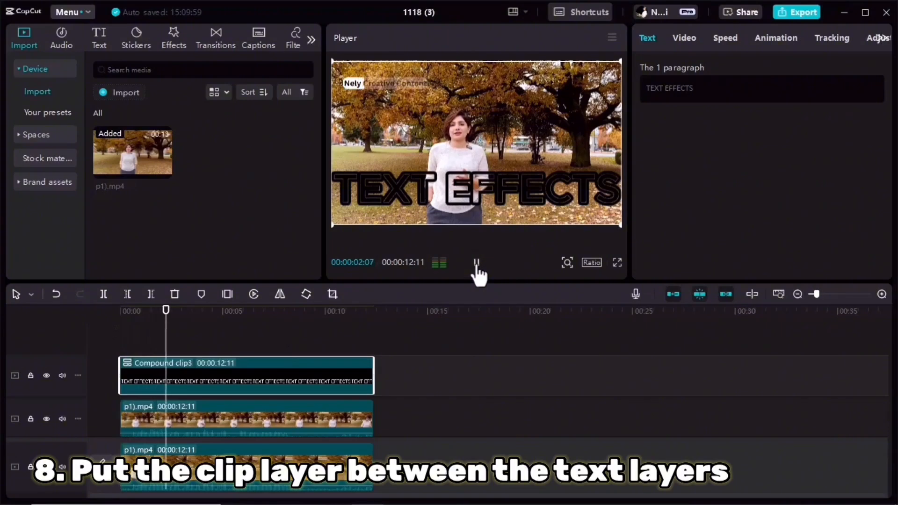
left_click(477, 266)
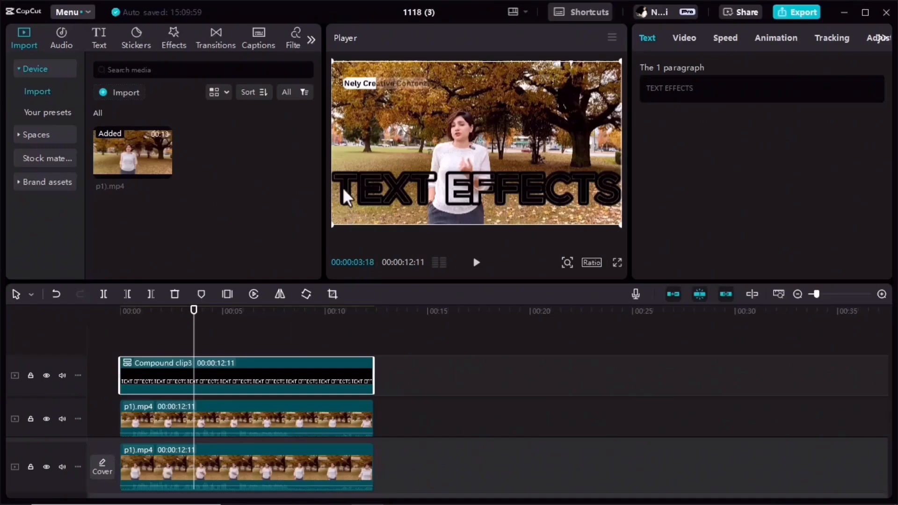
Step: Add a black stroke with thickness 37 to the TEXT EFFECTS text layer beneath the background-removed clip
scroll(205, 385, "down", 2)
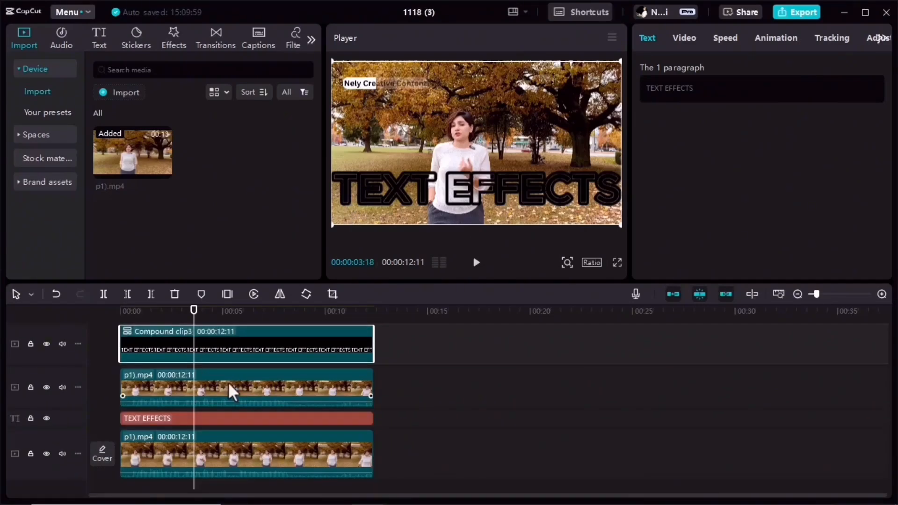
left_click(158, 418)
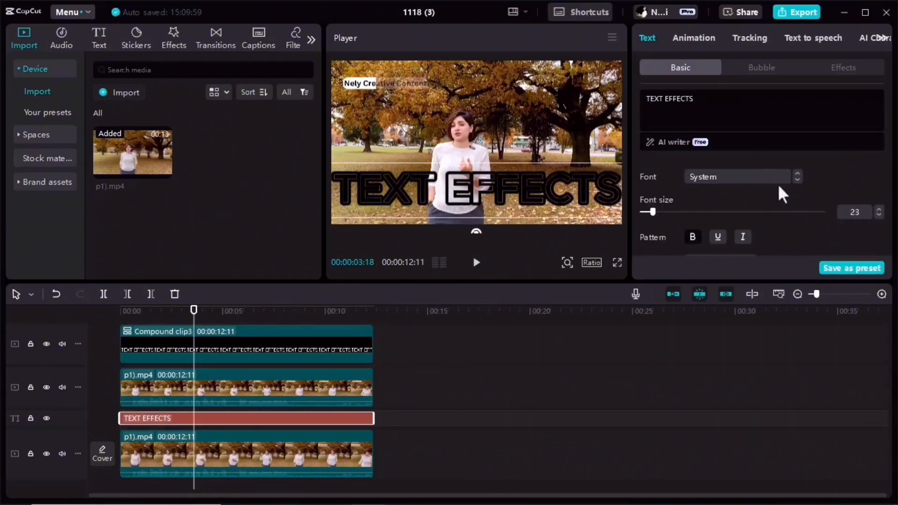
scroll(778, 183, "down", 5)
scroll(779, 183, "down", 8)
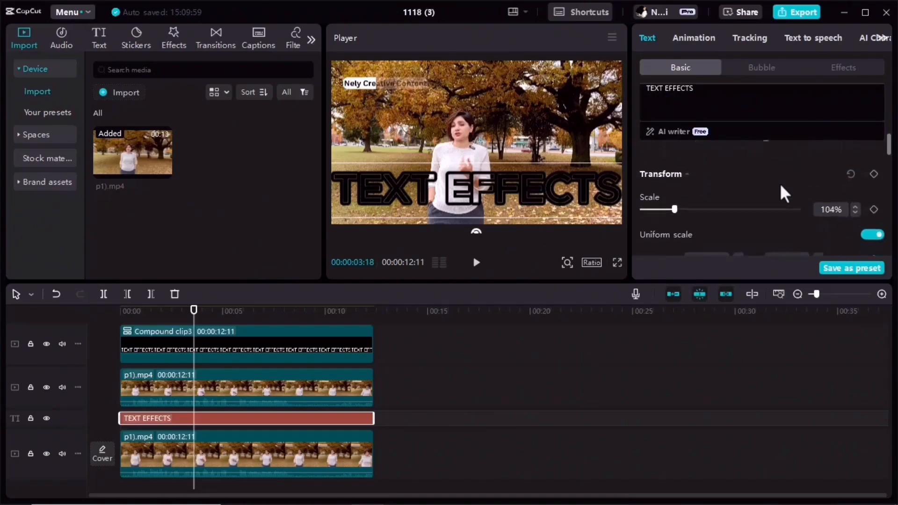
scroll(773, 192, "down", 2)
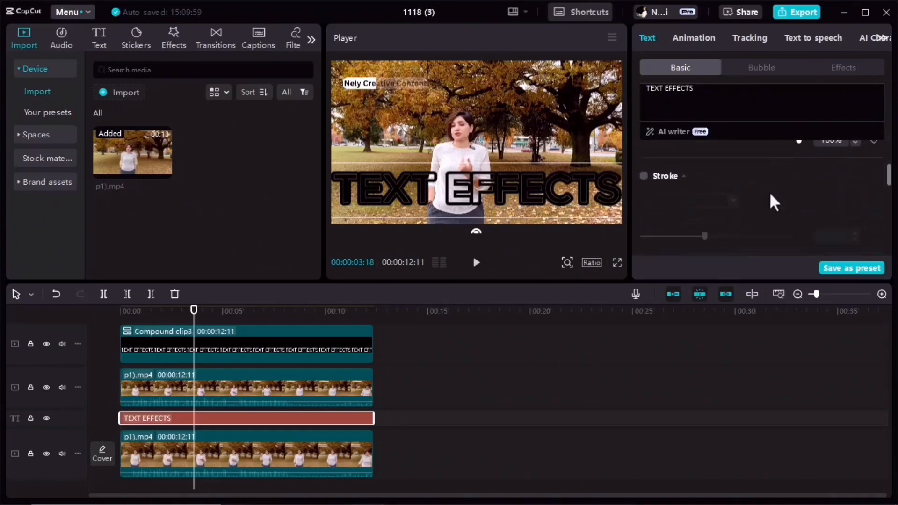
left_click(644, 163)
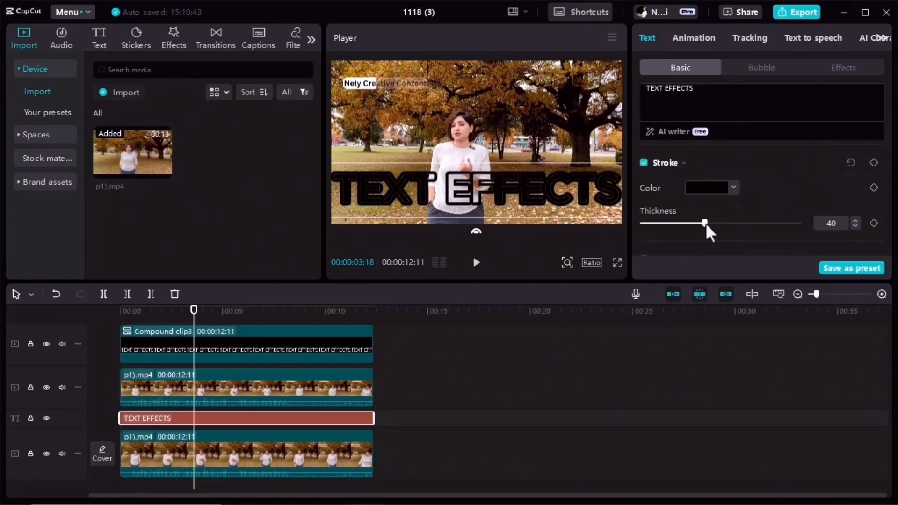
mouse_move(705, 224)
left_mouse_down()
mouse_move(724, 225)
mouse_move(710, 223)
left_mouse_up()
Step: Play the timeline from the beginning to check the stroked TEXT EFFECTS title
left_click_drag(194, 315, 107, 323)
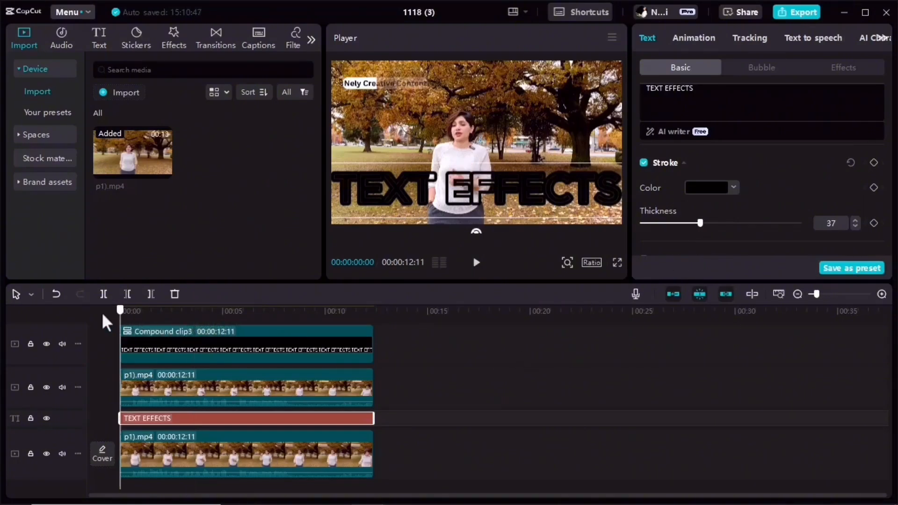
left_click(337, 344)
key("space")
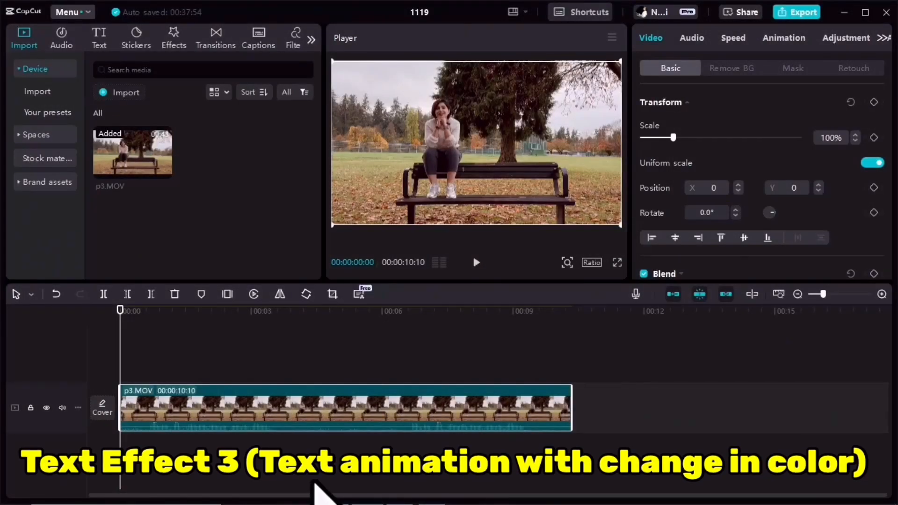
Step: Add a default text layer above the start of the p3.MOV clip and make it read "Nely Creative Content"
left_click(100, 41)
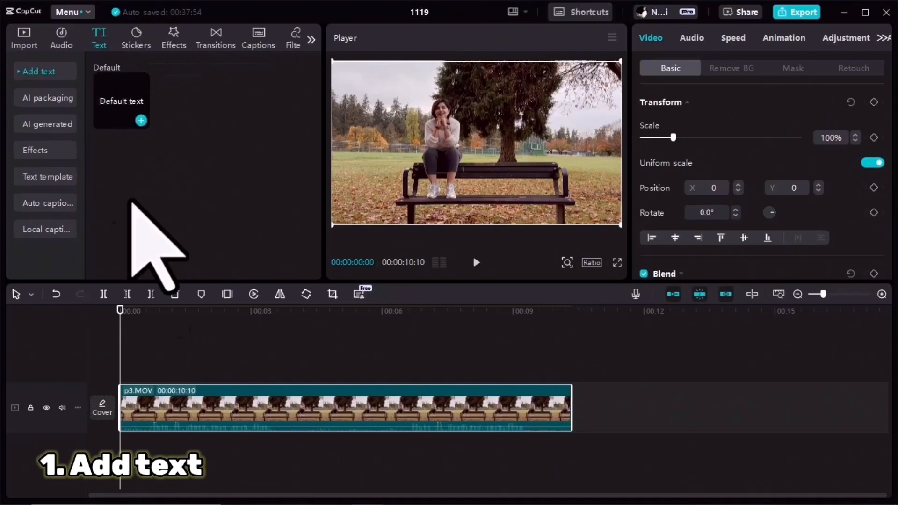
left_click_drag(121, 101, 126, 375)
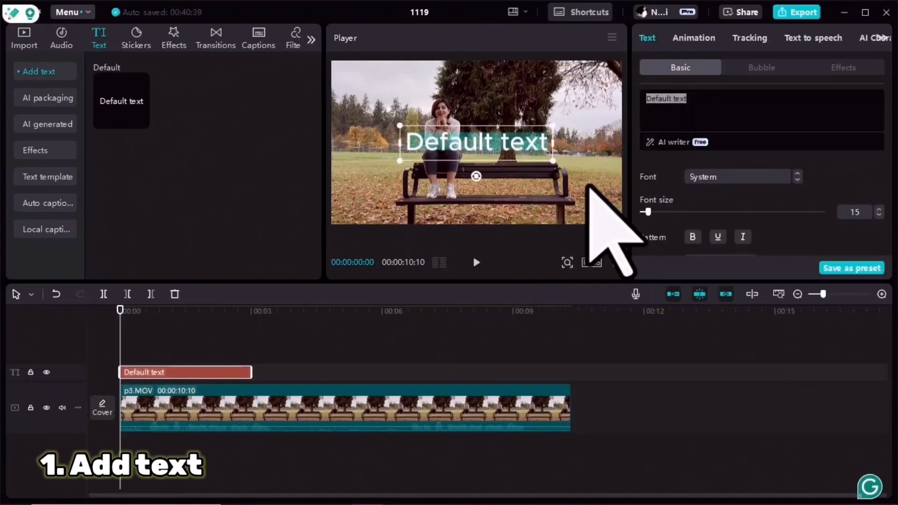
type("Nely Crea")
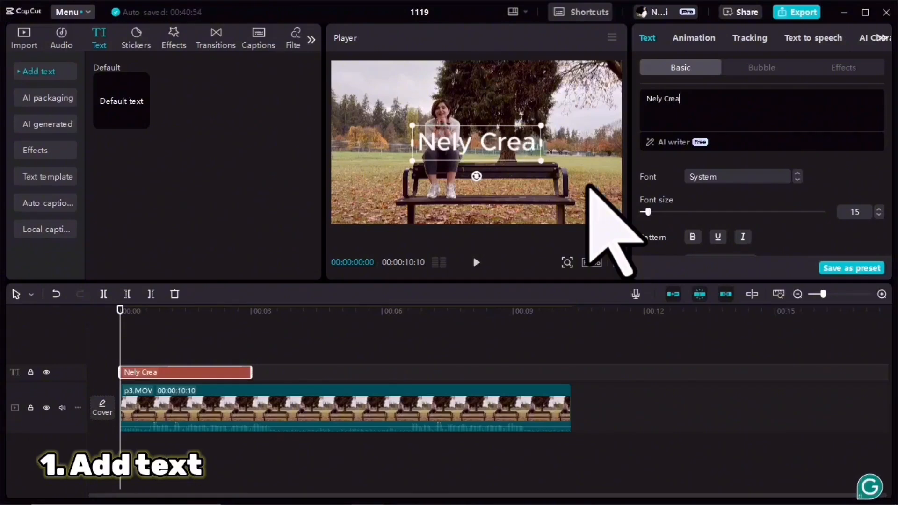
type("tive Content")
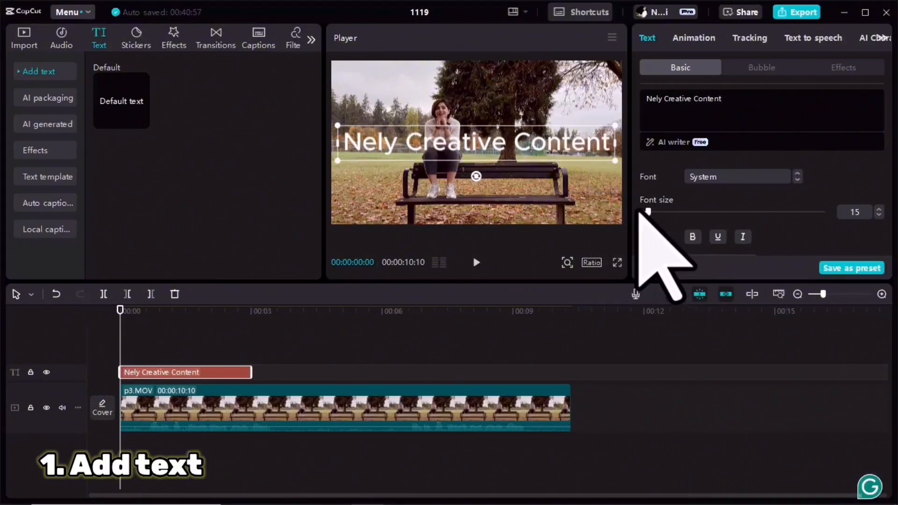
Step: Convert the title to uppercase and reduce its font size to 11 so it fits the frame
left_click_drag(649, 212, 649, 212)
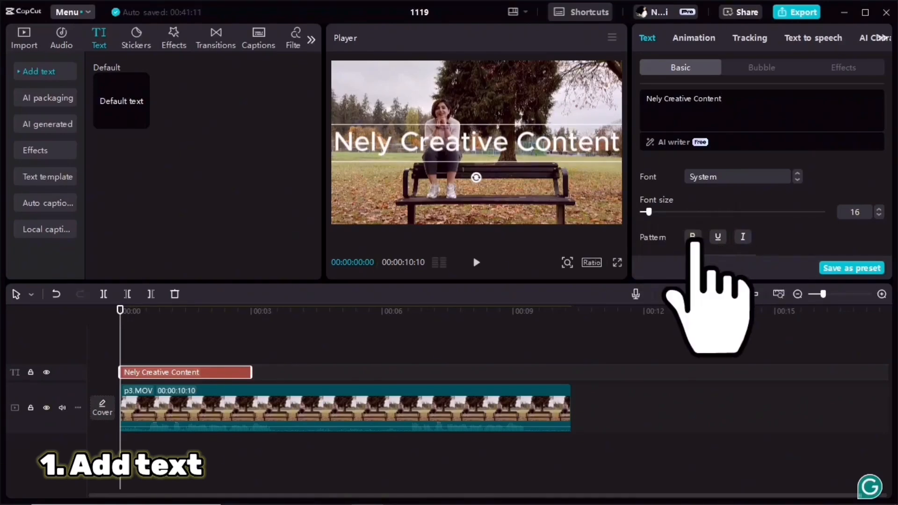
scroll(720, 212, "down", 2)
left_click(695, 214)
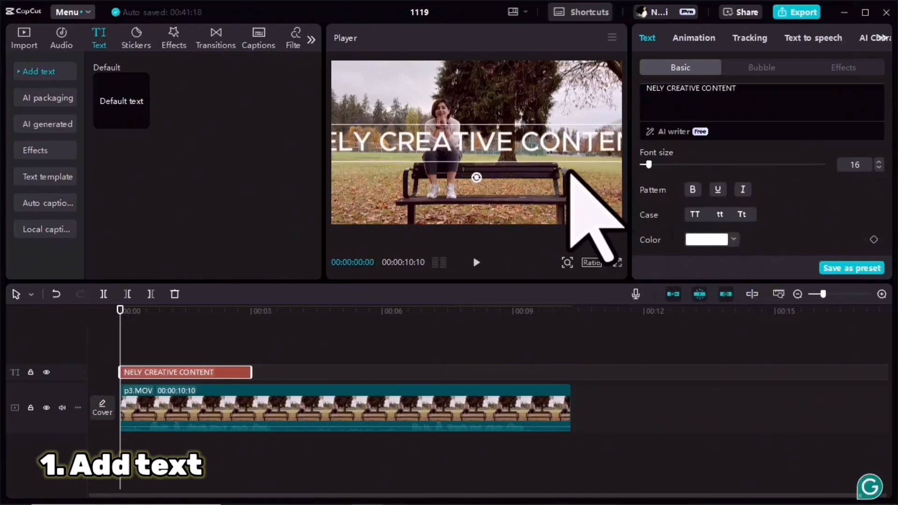
left_click_drag(649, 165, 646, 164)
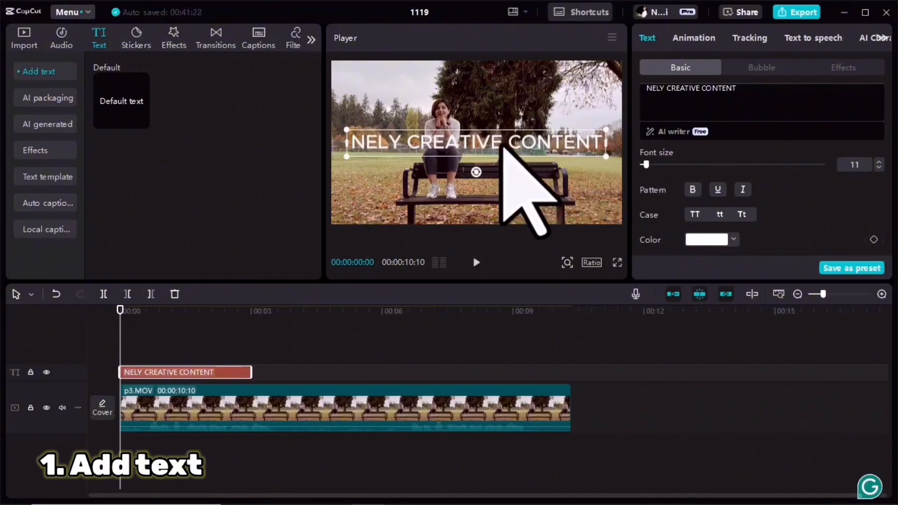
Step: Move the title to the lower edge of the frame and make it bold at font size 12
left_click_drag(504, 147, 511, 216)
left_click(879, 162)
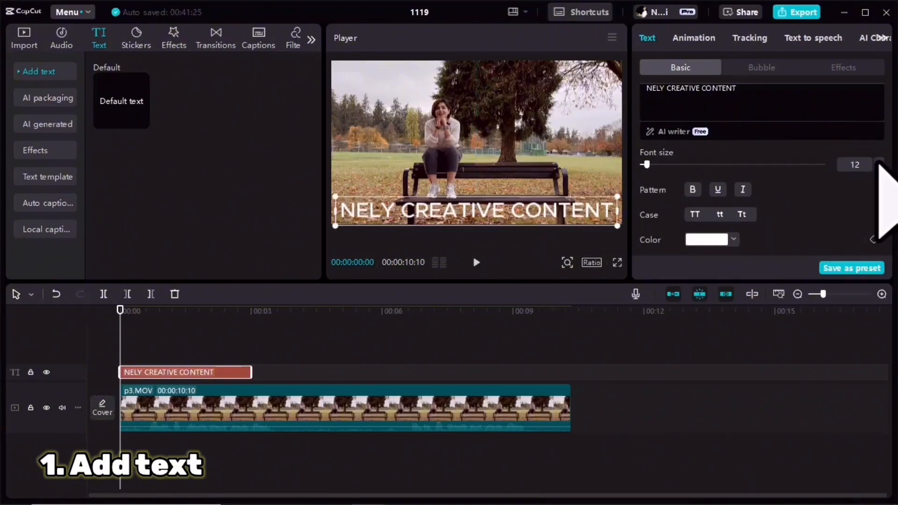
left_click(879, 162)
left_click(880, 168)
left_click(693, 190)
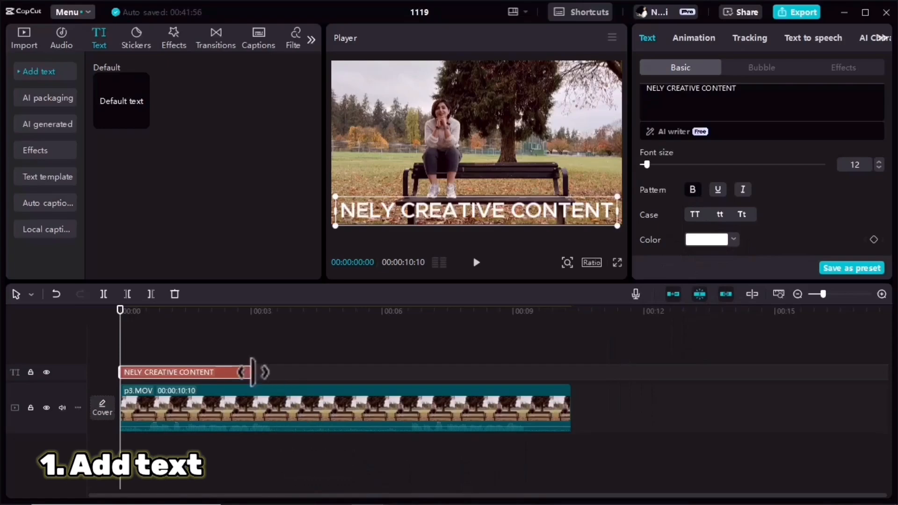
Step: Extend the title layer to the end of the p3.MOV clip and paste a copy of it on a track above
left_click_drag(266, 373, 569, 375)
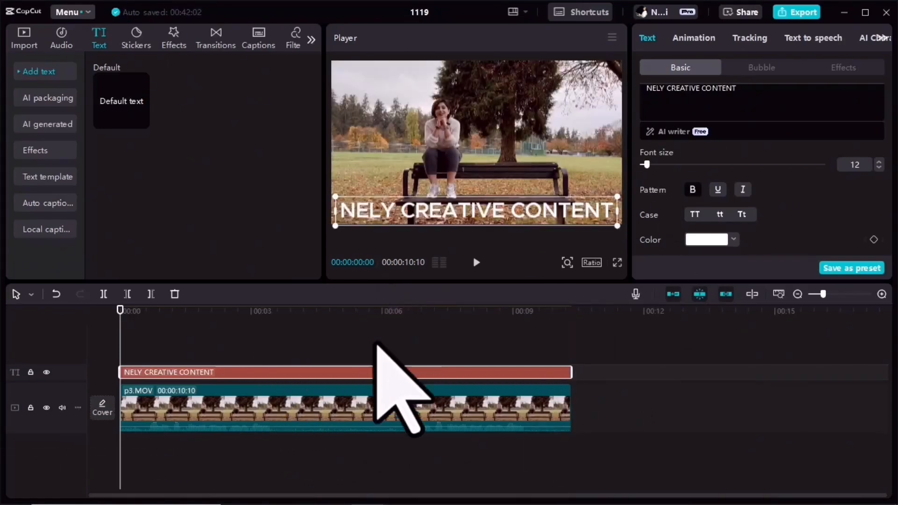
right_click(225, 377)
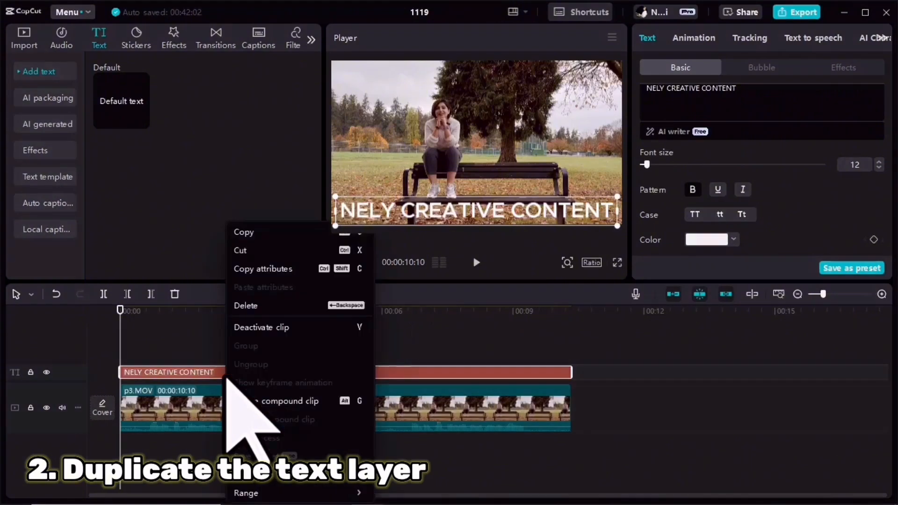
left_click(248, 231)
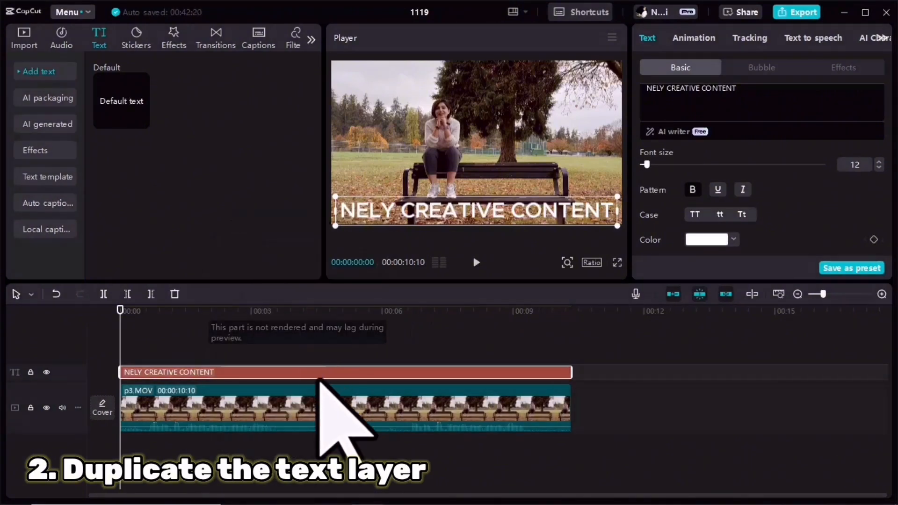
right_click(210, 354)
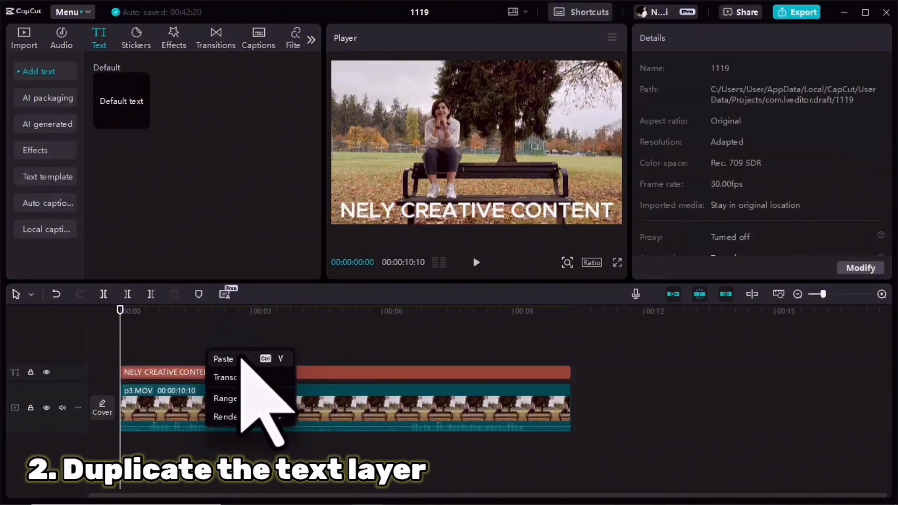
left_click(248, 359)
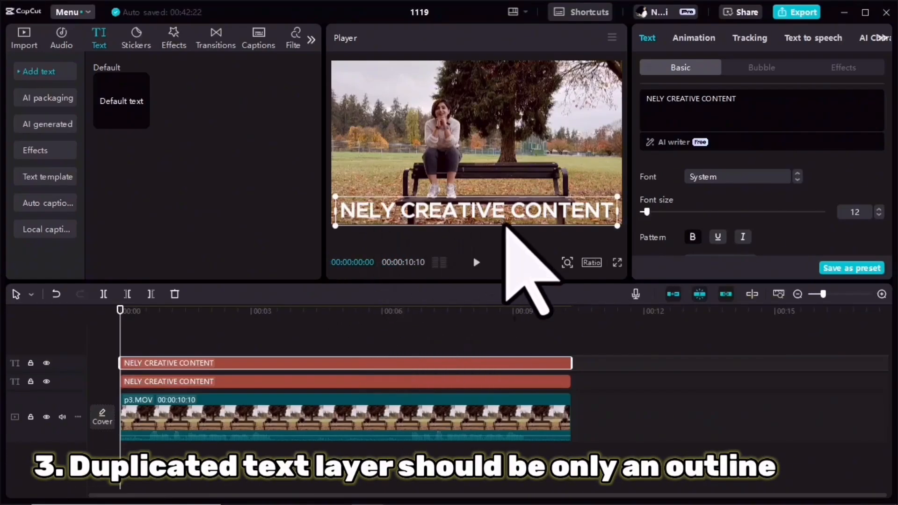
Step: Apply the black-fill, white-outline preset style to the upper title copy and turn that layer into a compound clip
scroll(718, 177, "up", 3)
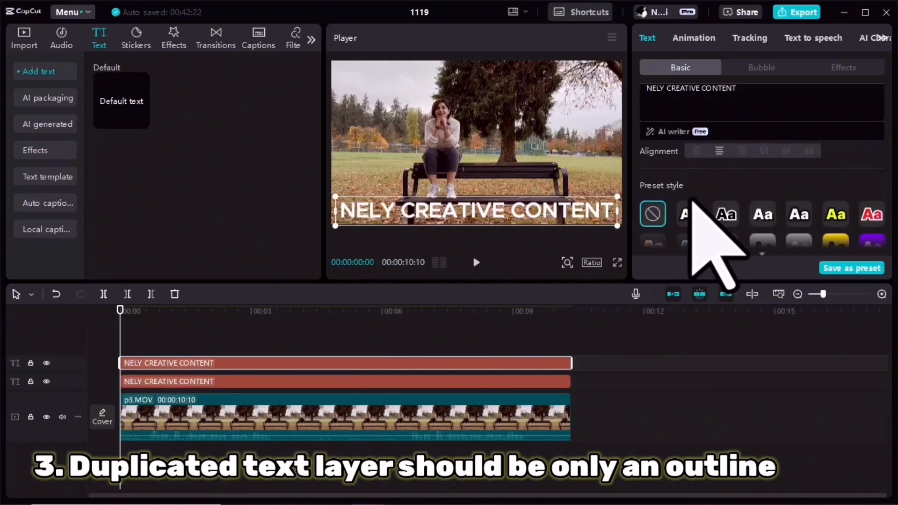
left_click(727, 216)
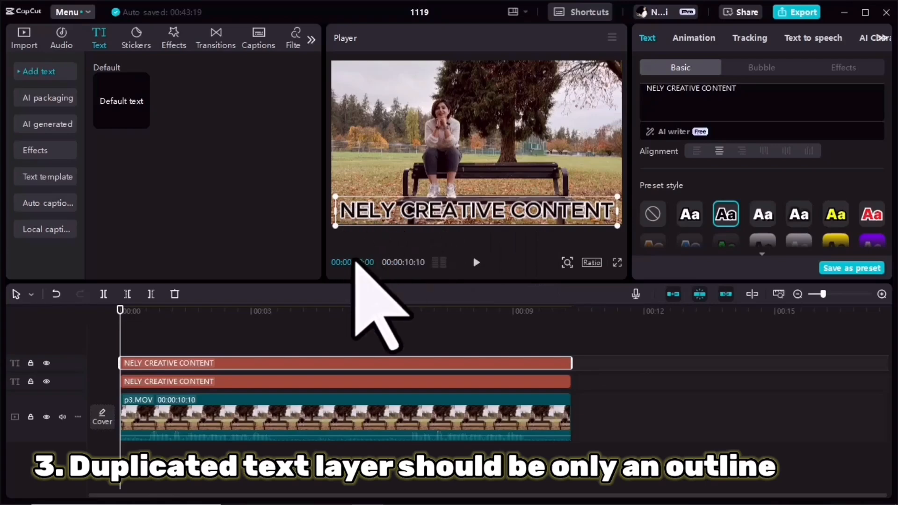
right_click(196, 366)
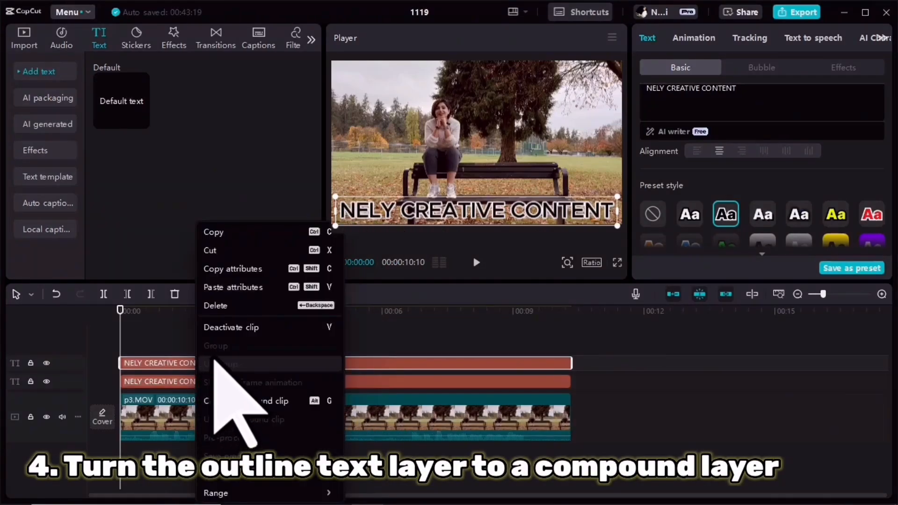
left_click(234, 403)
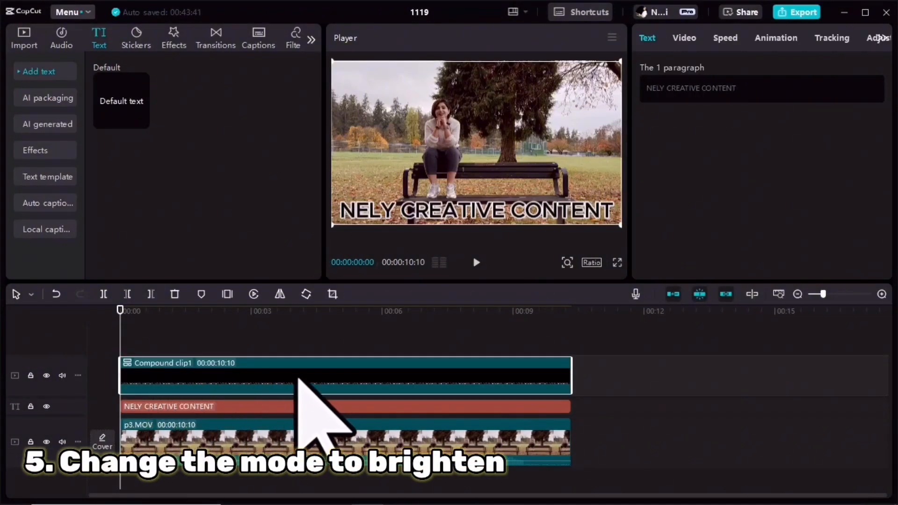
Step: Set the compound clip's blend mode to Brighten
left_click(681, 37)
scroll(709, 188, "down", 3)
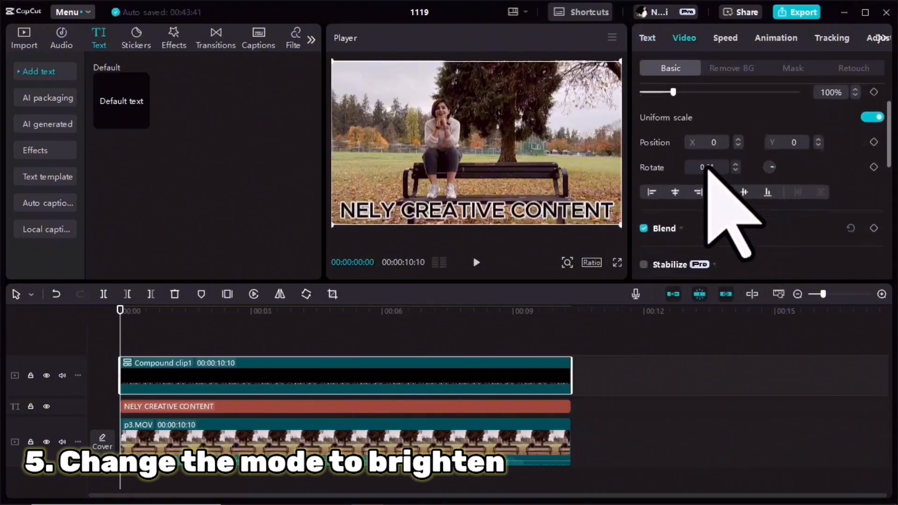
left_click(674, 179)
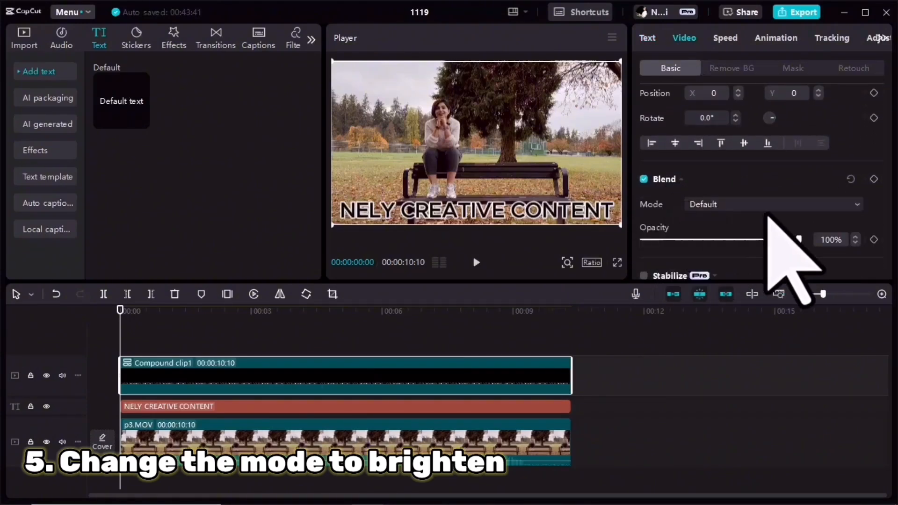
left_click(738, 204)
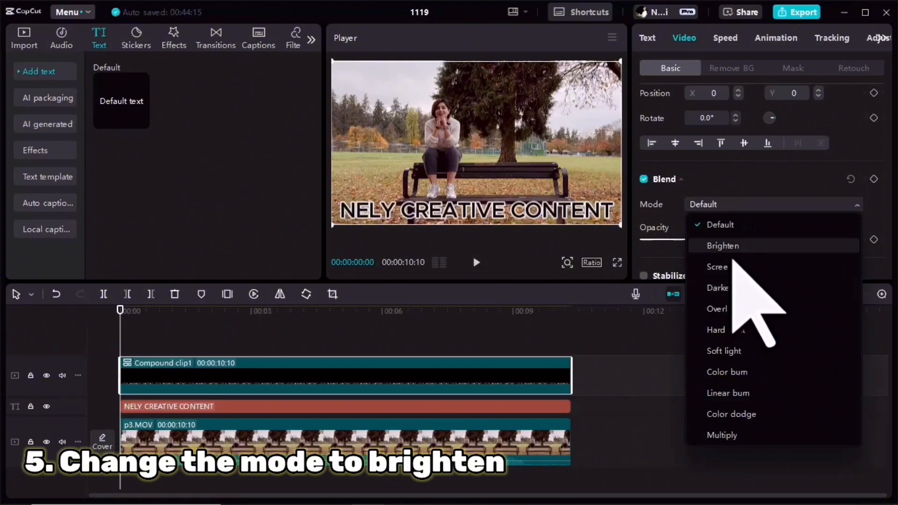
left_click(735, 248)
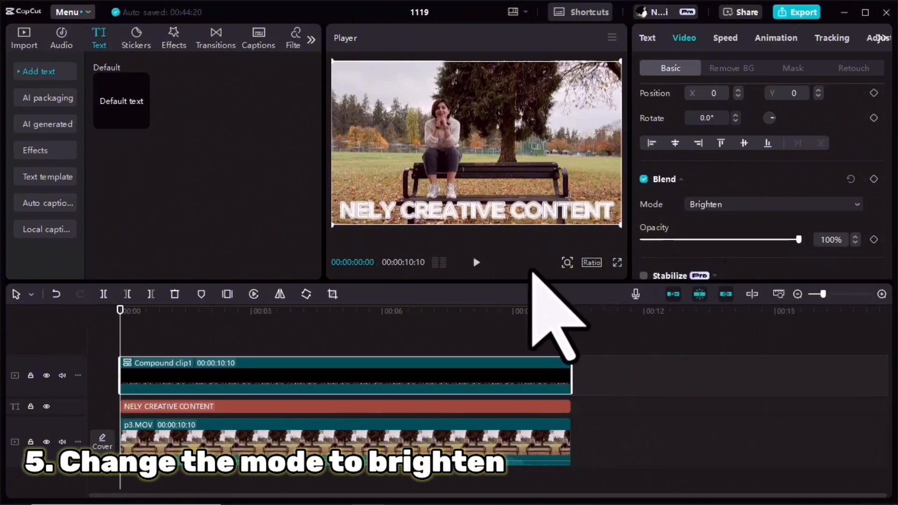
Step: Move the compound clip up in the frame to view its outline apart from the white title, and undo the move
left_click_drag(477, 120, 485, 176)
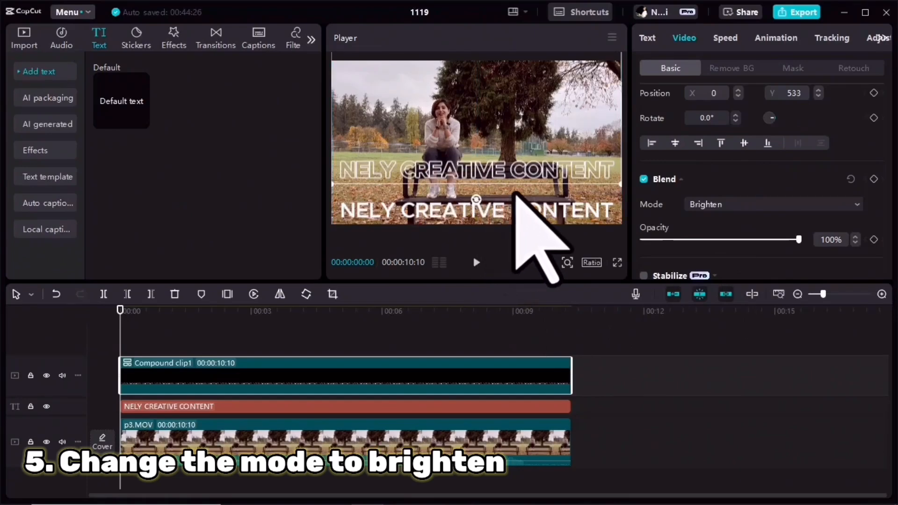
key("ctrl+z")
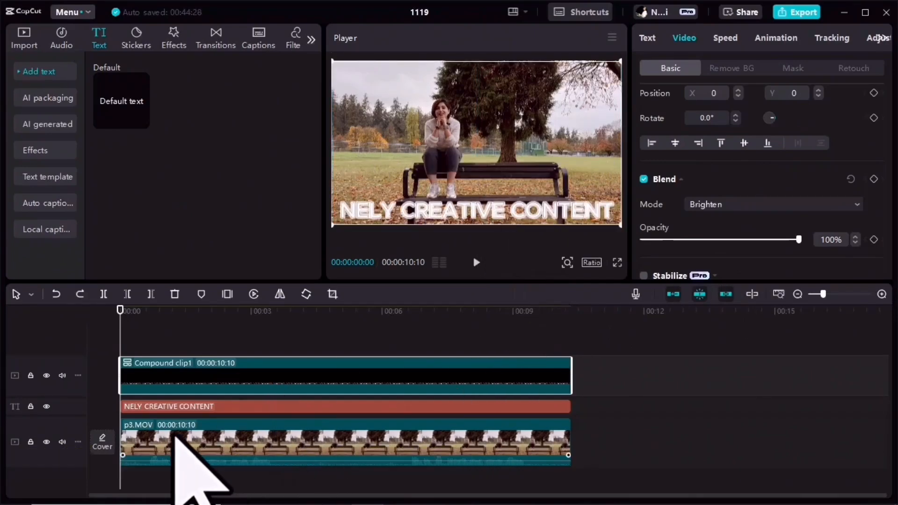
Step: Select the title layer below the compound clip and try moving it up in the frame
left_click(144, 411)
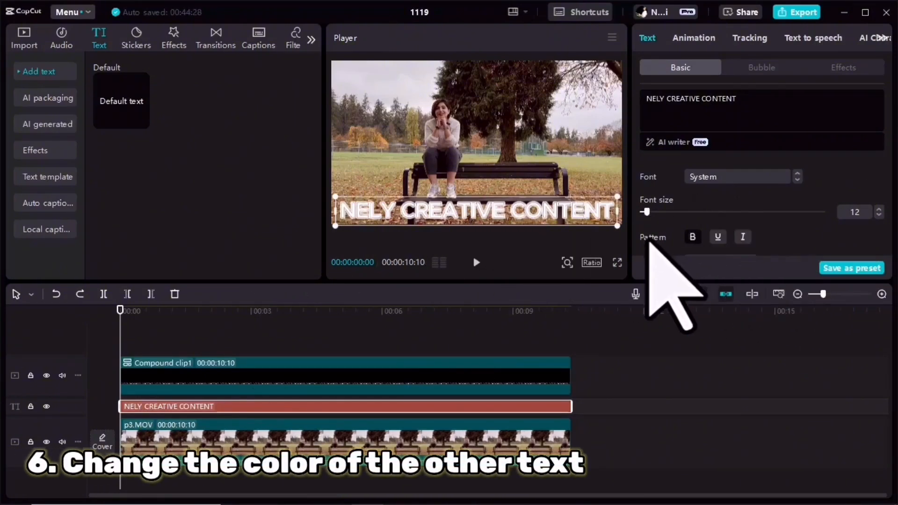
left_click_drag(527, 217, 509, 170)
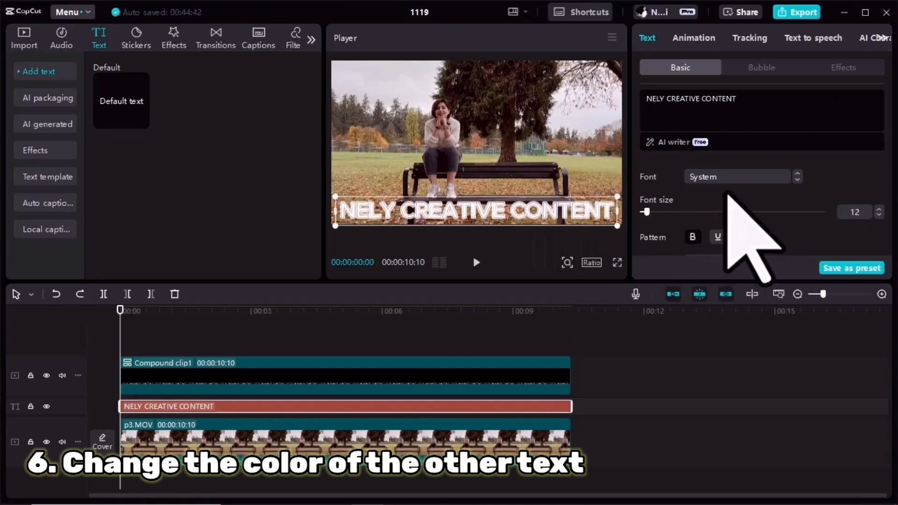
Step: Set the color of the NELY CREATIVE CONTENT title below the compound clip to red, EC1D1D
scroll(731, 196, "down", 5)
scroll(742, 235, "up", 1)
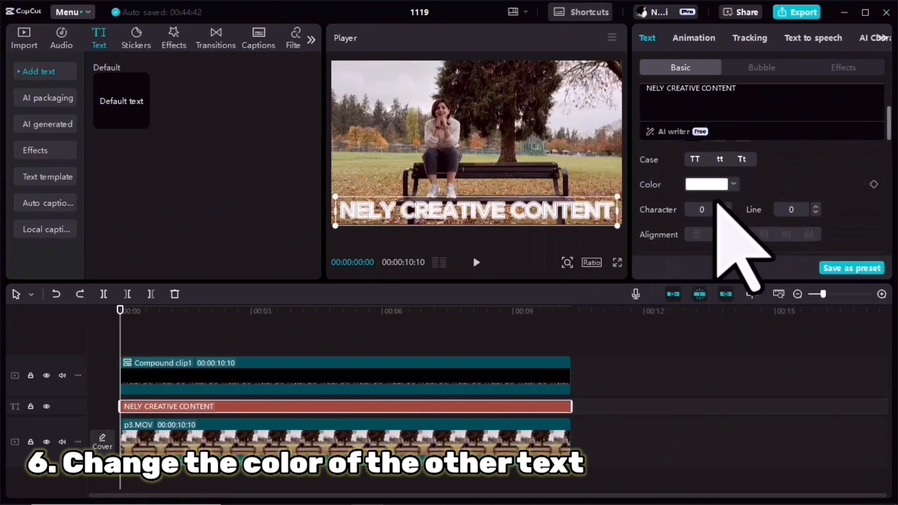
left_click(711, 186)
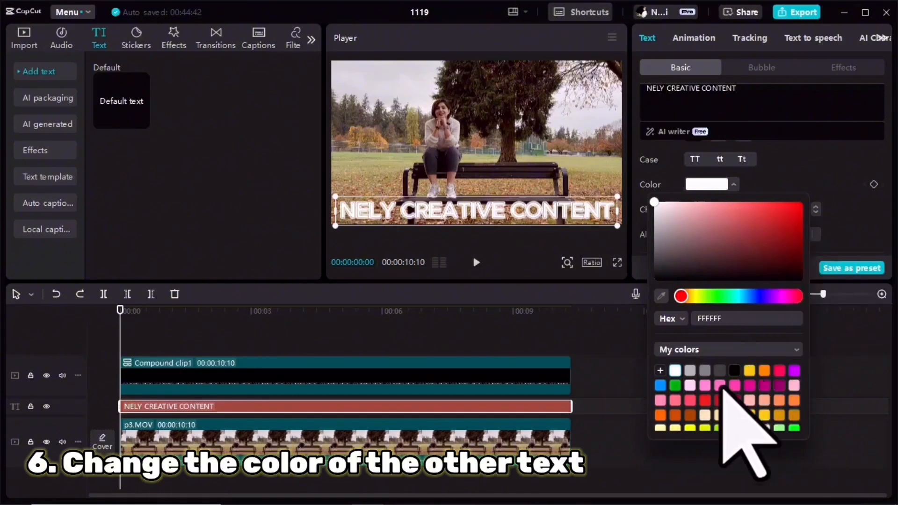
left_click(706, 401)
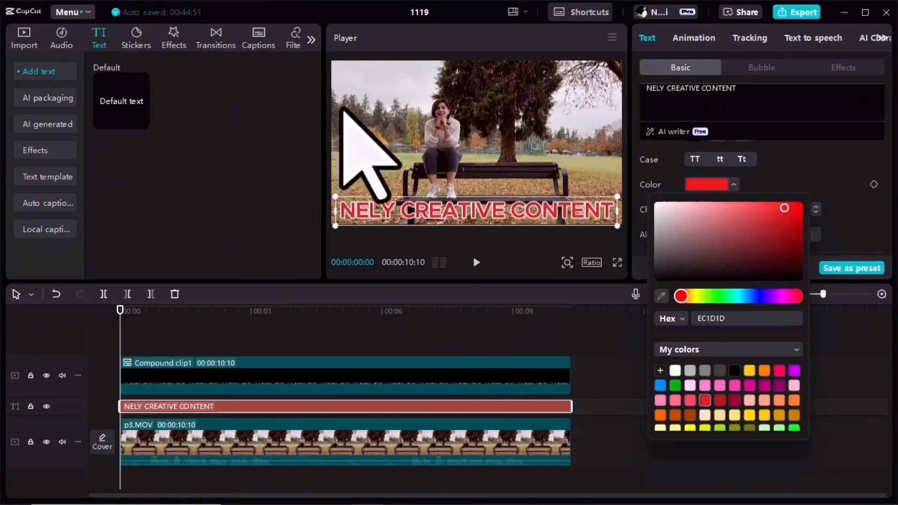
Step: Move the red title up in the frame to view it apart from its outline, and undo the move
left_click_drag(494, 216, 501, 157)
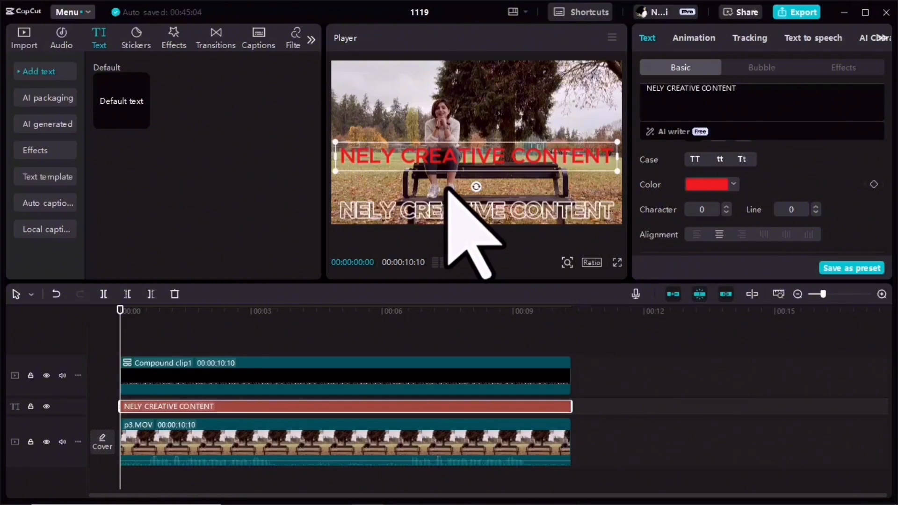
key("ctrl+z")
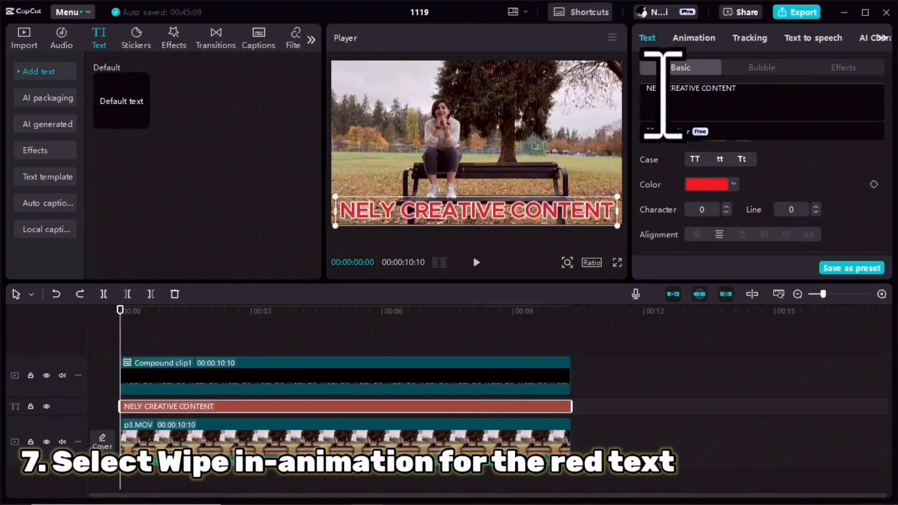
Step: Apply the Wipe Left in-animation to the red title
left_click(685, 40)
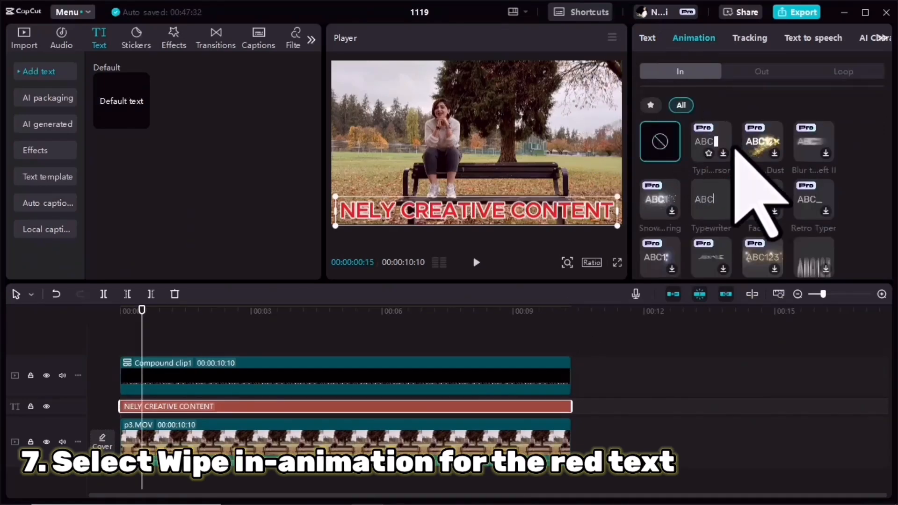
scroll(716, 164, "down", 2)
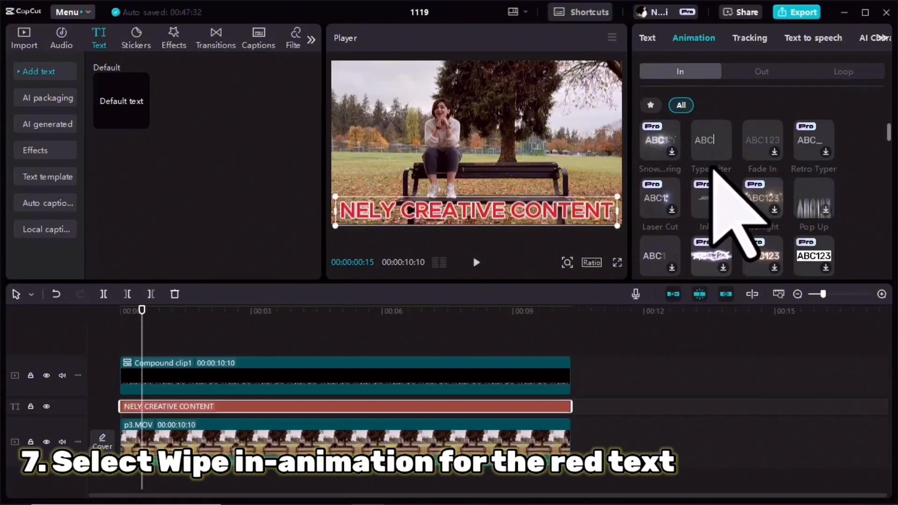
scroll(779, 220, "down", 1)
scroll(782, 196, "down", 4)
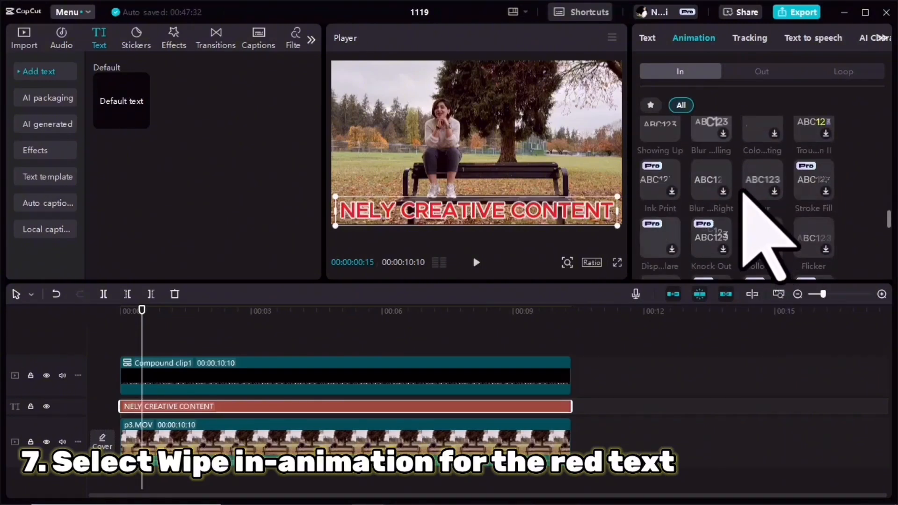
scroll(828, 257, "down", 4)
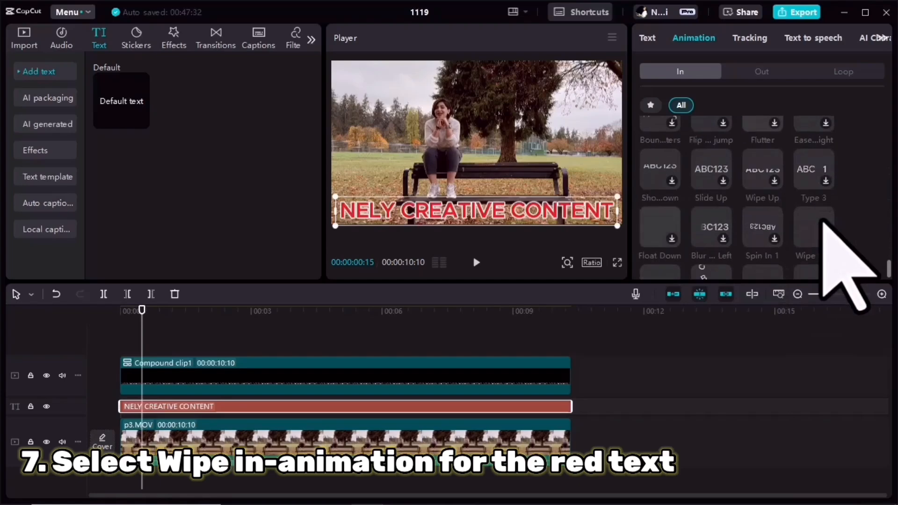
scroll(826, 252, "down", 1)
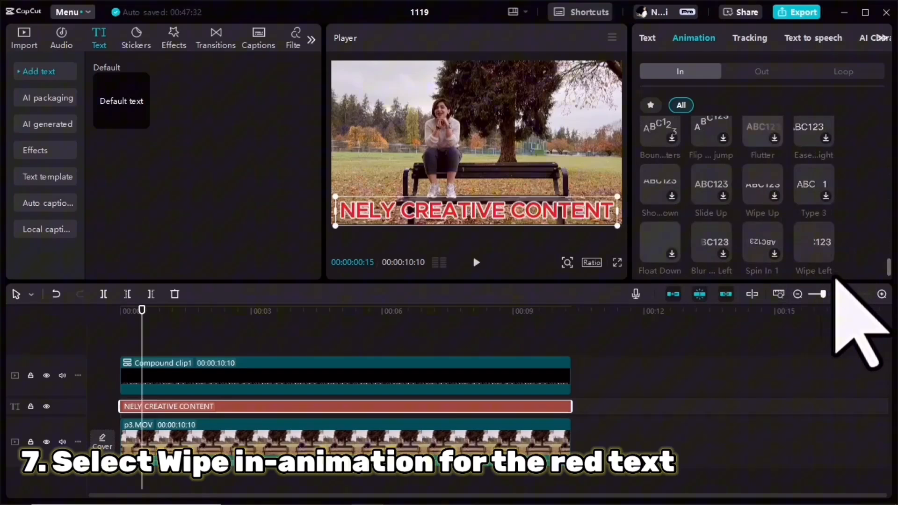
left_click(816, 239)
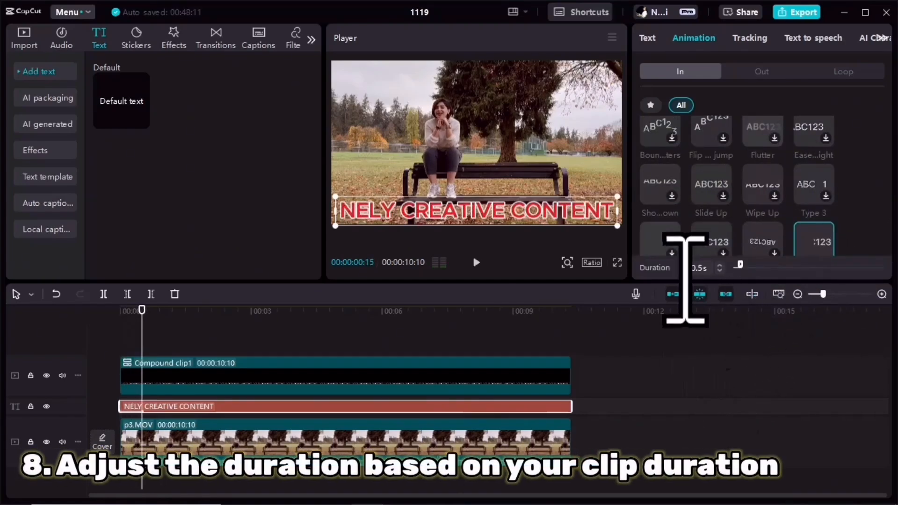
Step: Adjust the duration of the red title's Wipe Left animation to 4.0 s and preview the result
left_click_drag(741, 265, 778, 265)
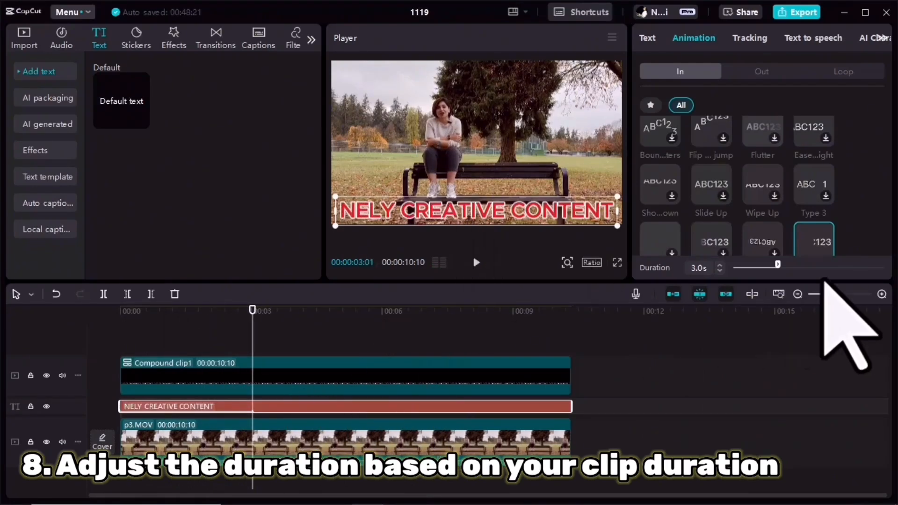
left_click_drag(778, 265, 799, 264)
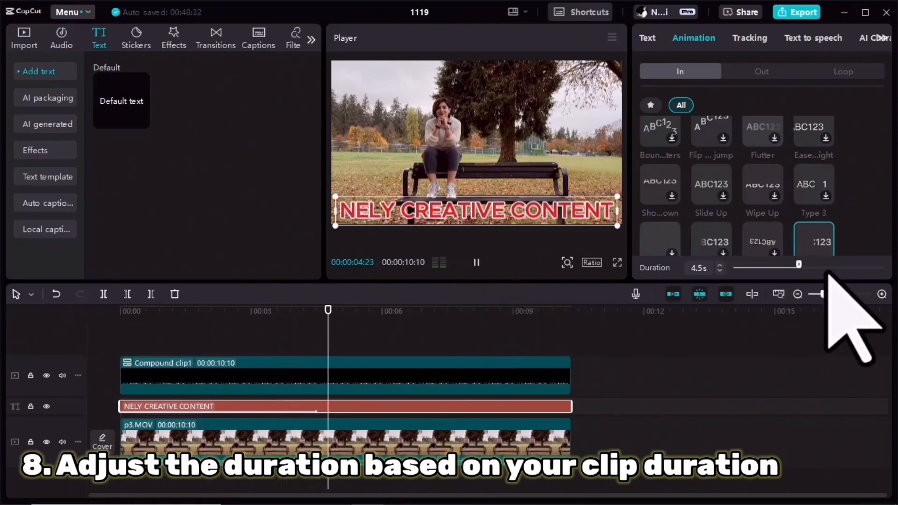
left_click_drag(799, 265, 790, 265)
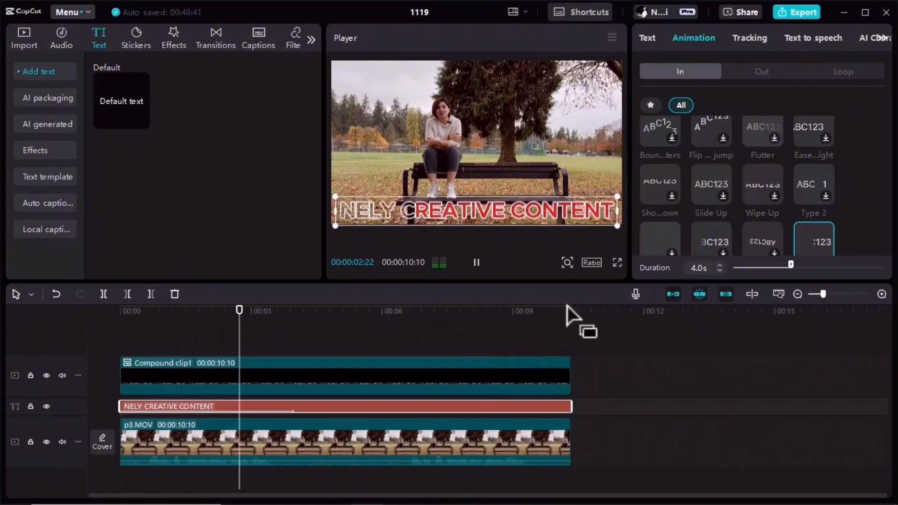
key("space")
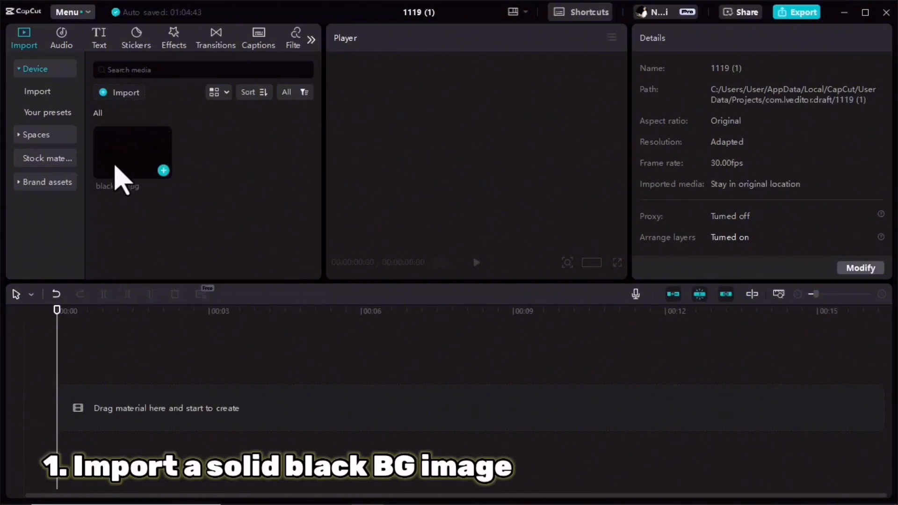
Step: Place black BG.jpg on the empty timeline and extend the clip to about 10 seconds
left_click_drag(120, 180, 129, 411)
left_click_drag(373, 406, 628, 409)
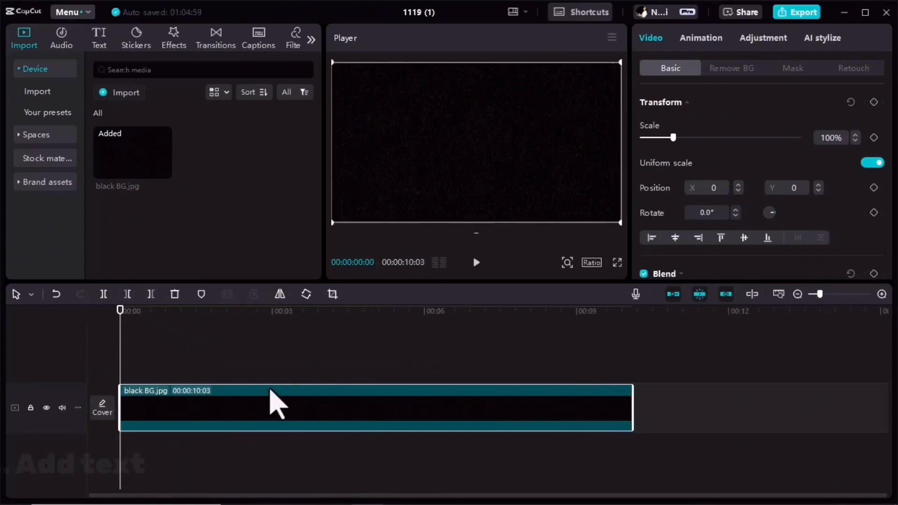
Step: Add a default text layer above the black background and extend it to match the background's length
left_click(99, 42)
left_click_drag(139, 97, 123, 374)
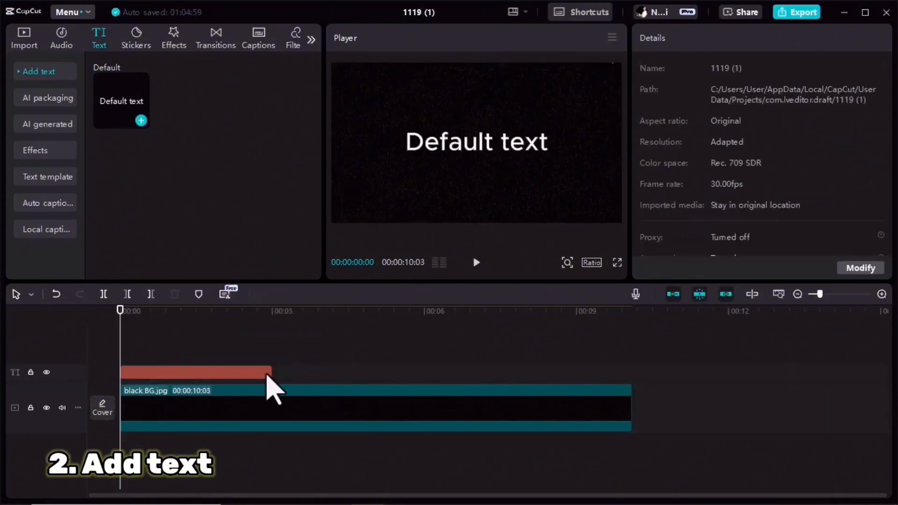
left_click_drag(270, 373, 602, 369)
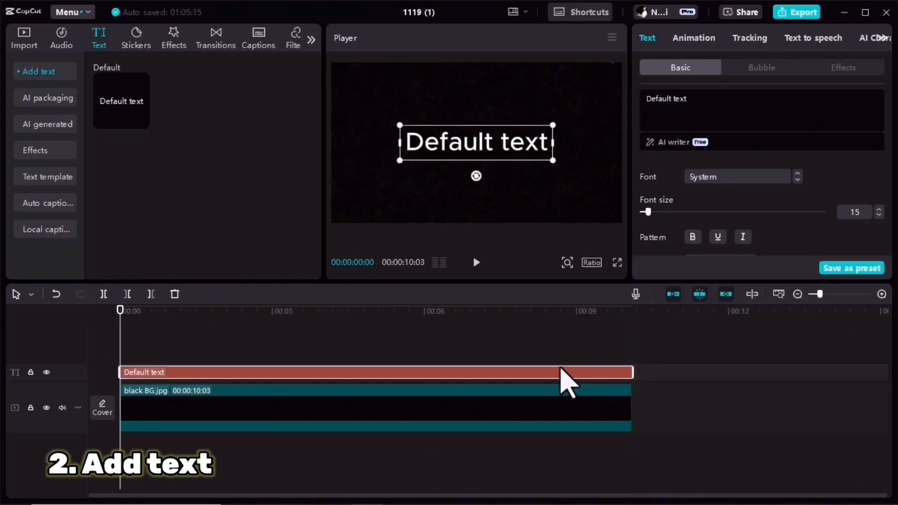
Step: Replace the default text with "Cinematic", convert it to uppercase, and enlarge it to nearly fill the frame's width
double_click(501, 142)
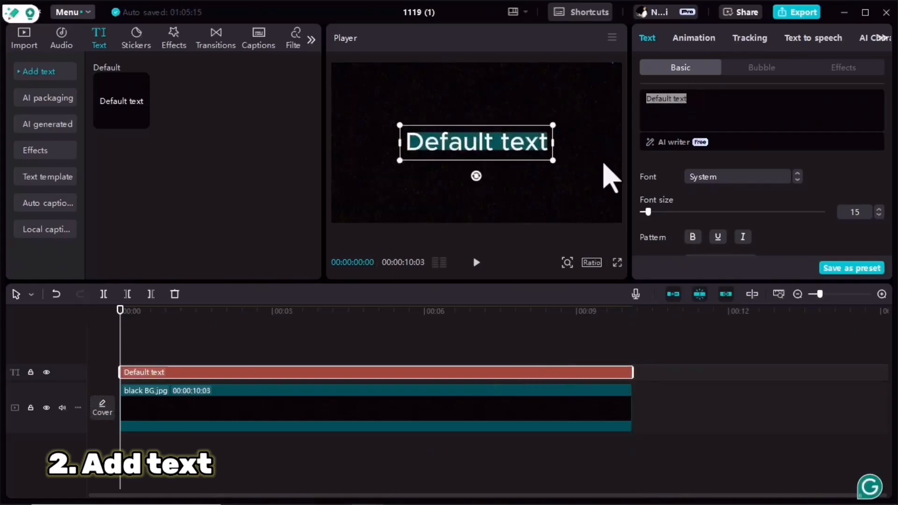
type("Cinema")
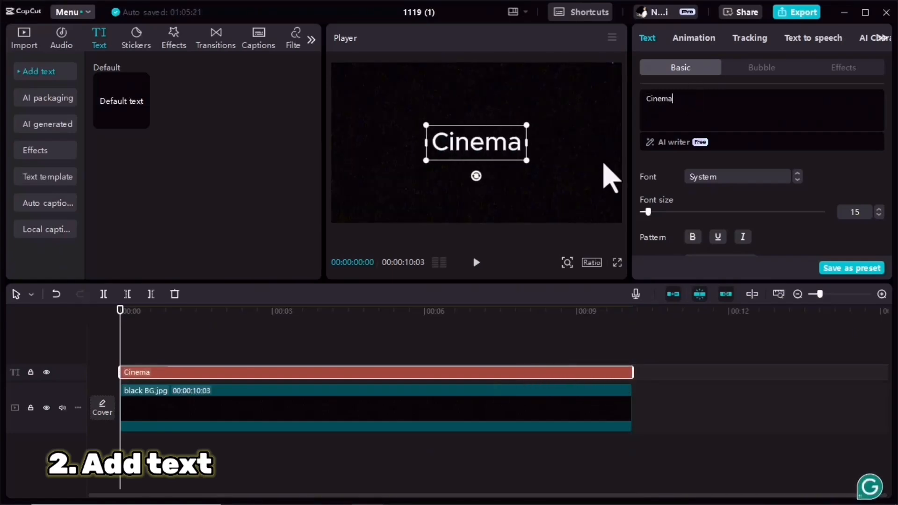
type("tic")
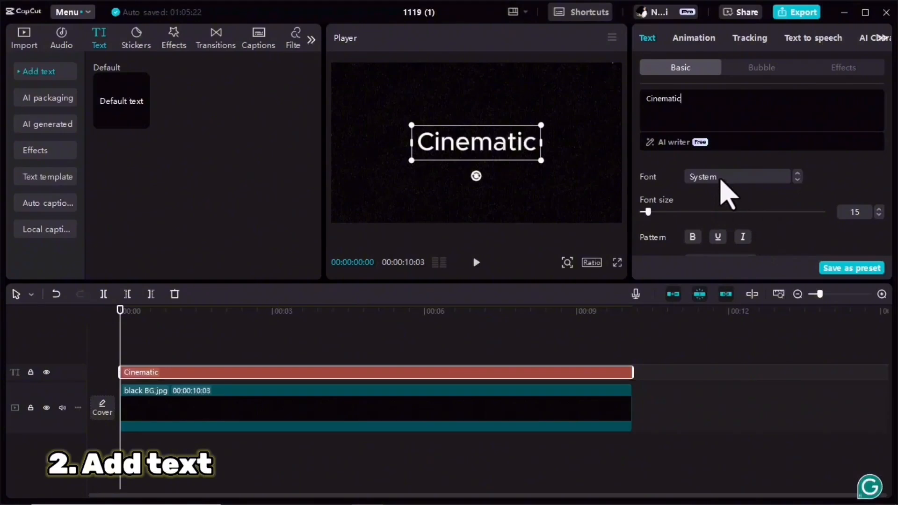
scroll(739, 211, "down", 2)
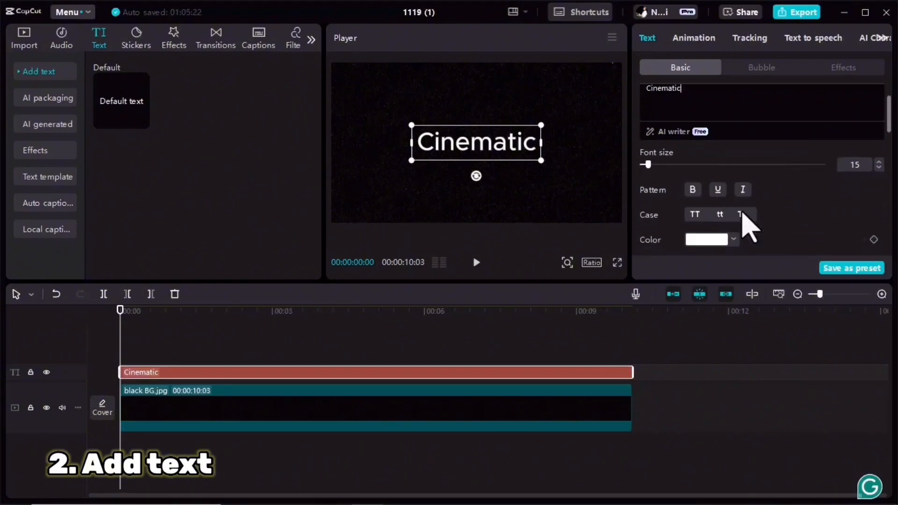
left_click(694, 215)
left_click_drag(541, 160, 618, 227)
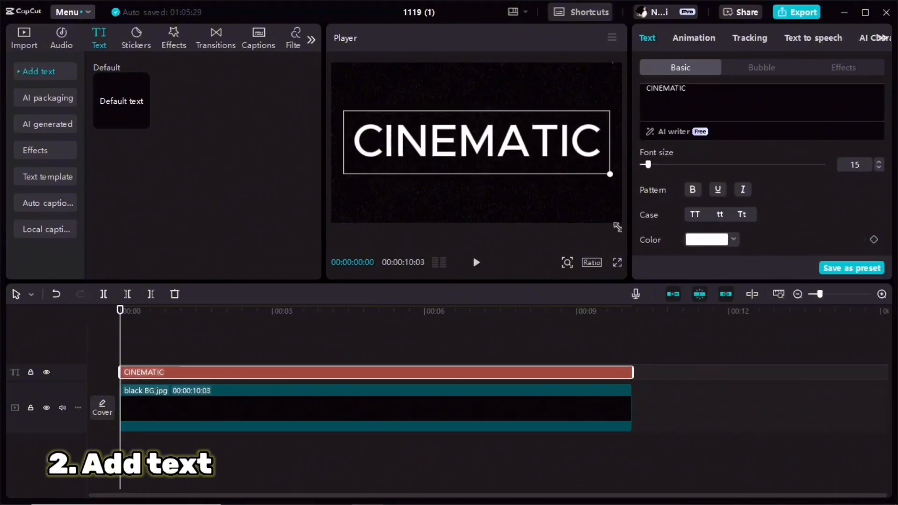
Step: Apply the silver gradient text effect to the CINEMATIC title and make it bold
scroll(822, 184, "up", 2)
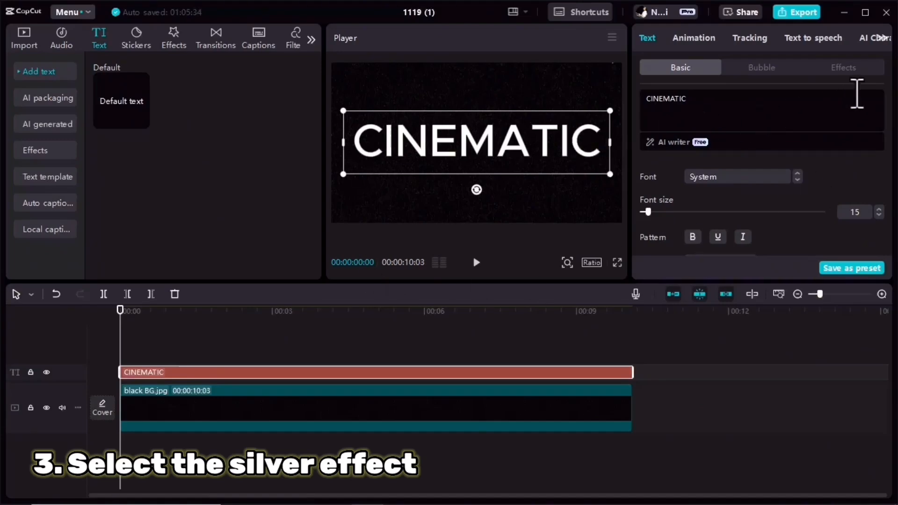
left_click(850, 69)
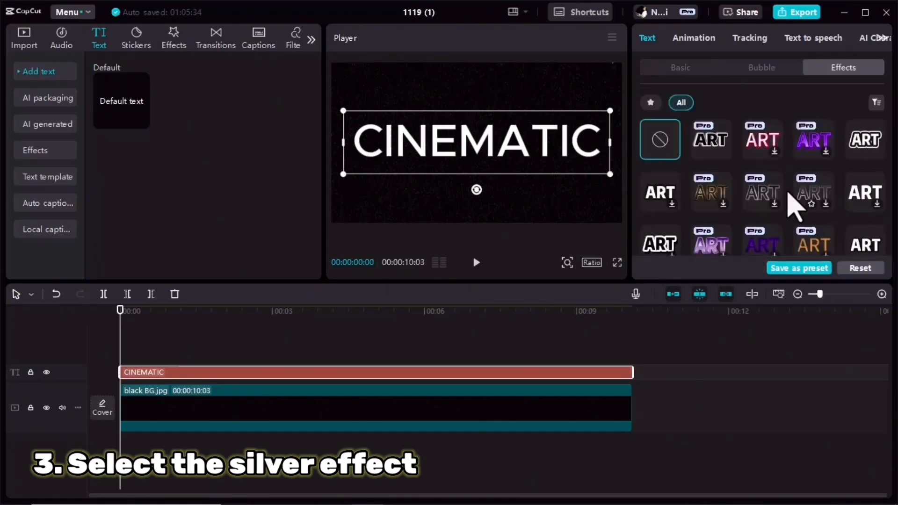
scroll(764, 152, "down", 3)
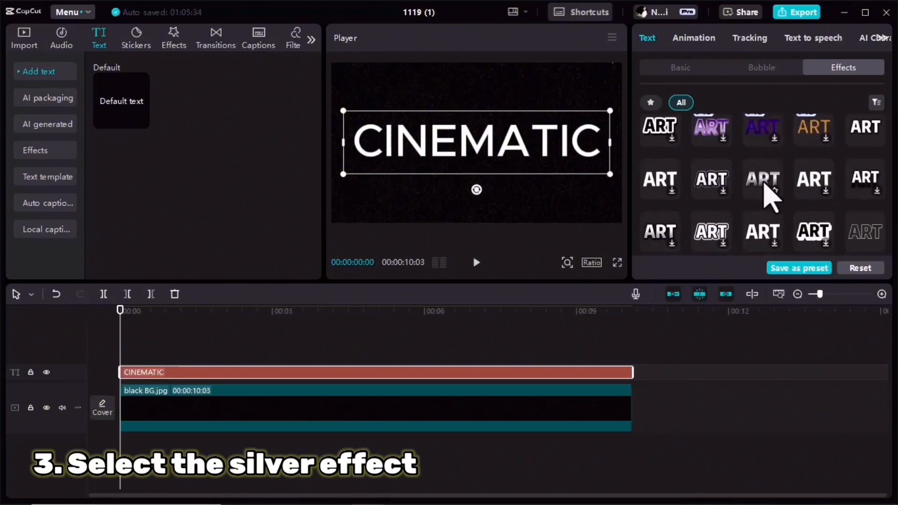
left_click(767, 187)
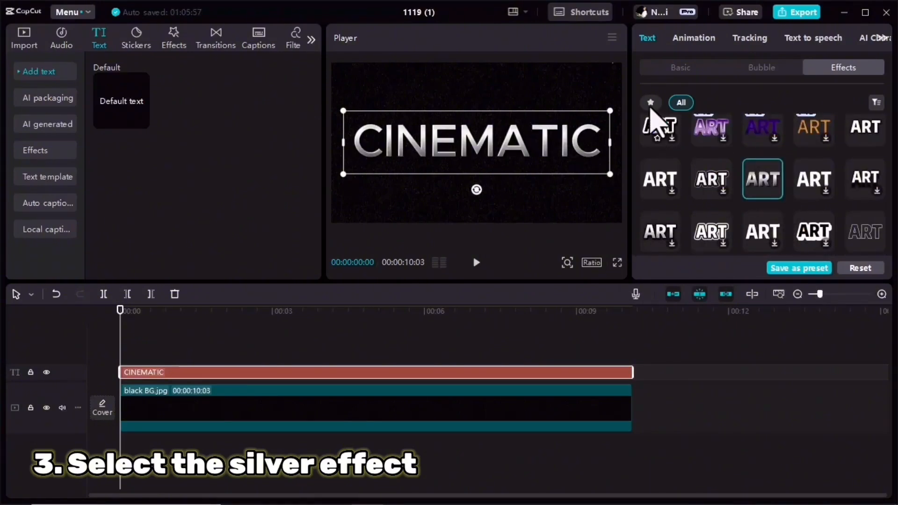
left_click(676, 68)
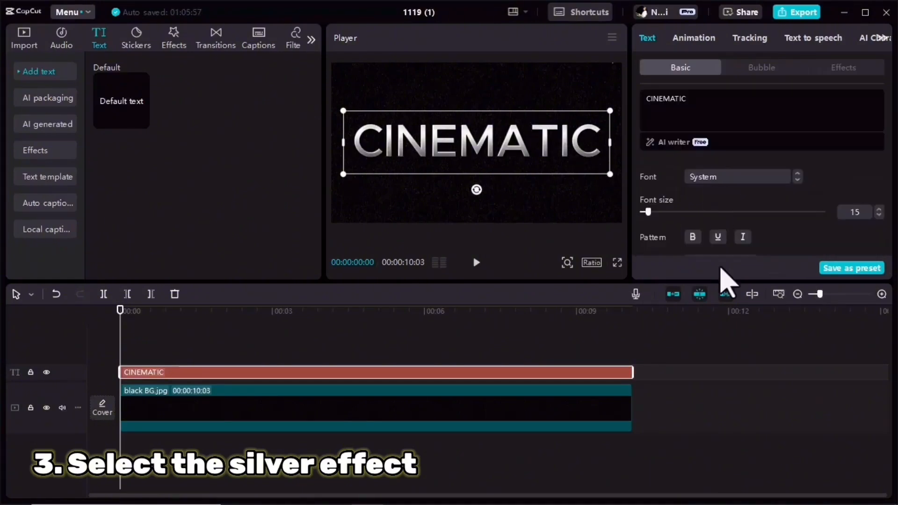
left_click(693, 238)
left_click(555, 342)
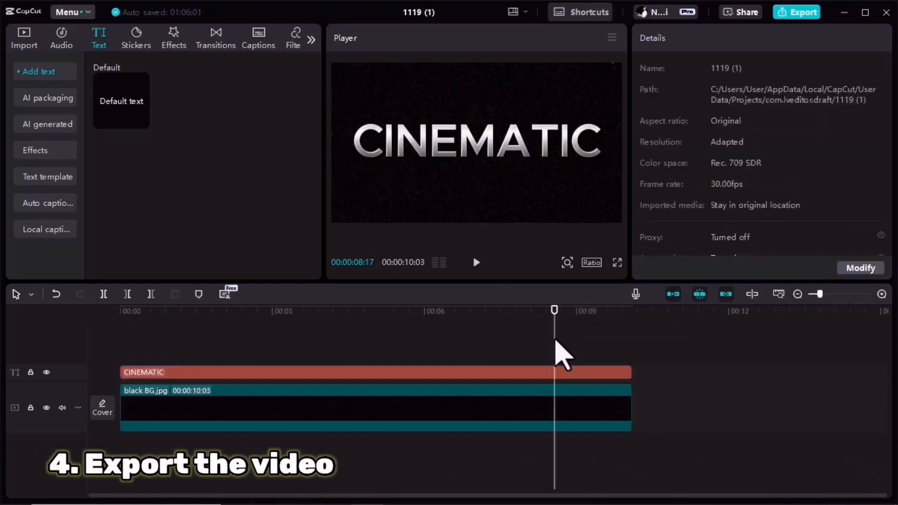
Step: Export the CINEMATIC video and place the exported clip 1119 (1)(1).mp4 on an empty timeline
left_click_drag(555, 322, 123, 360)
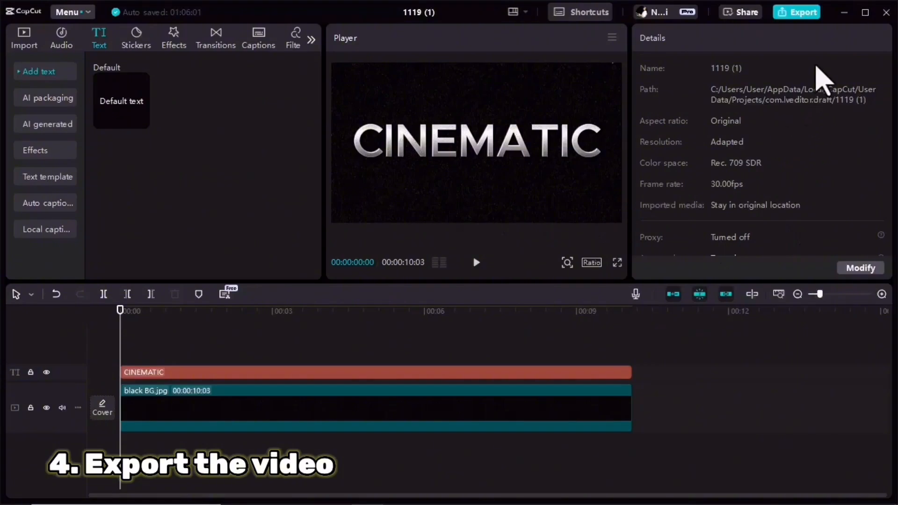
left_click(793, 14)
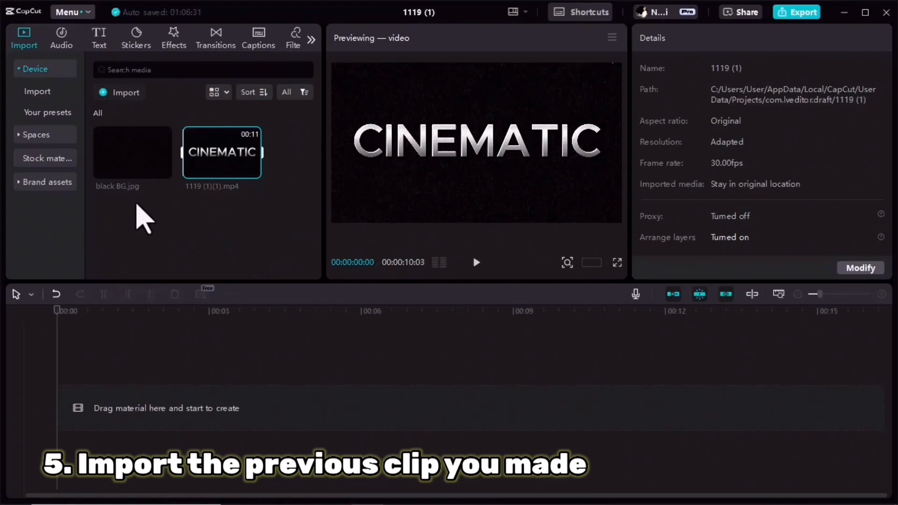
left_click_drag(215, 171, 254, 449)
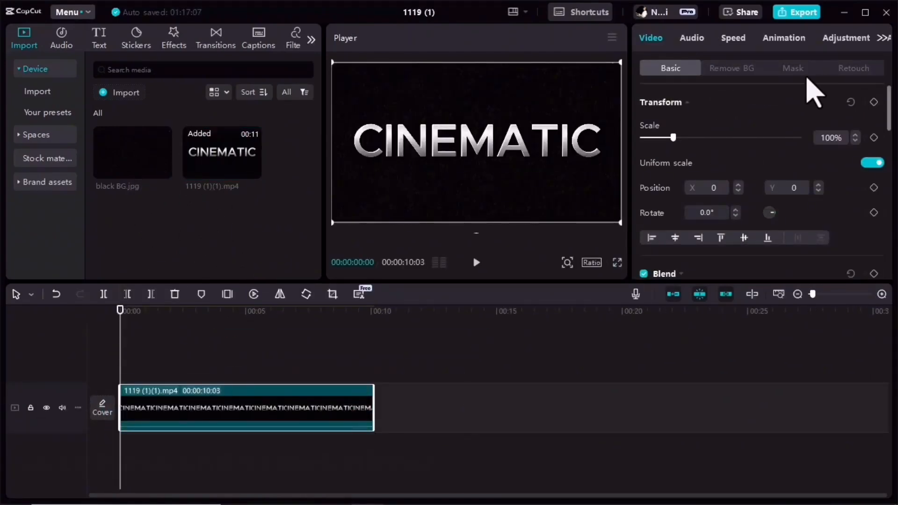
Step: Apply a Mirror mask to the exported CINEMATIC clip, tilt it diagonally, and narrow it to a soft-edged band
left_click(798, 67)
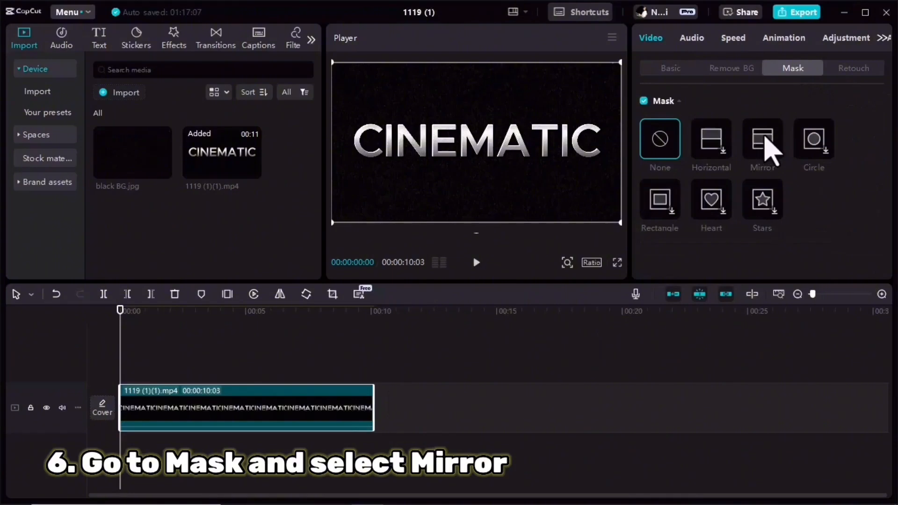
left_click_drag(489, 199, 529, 168)
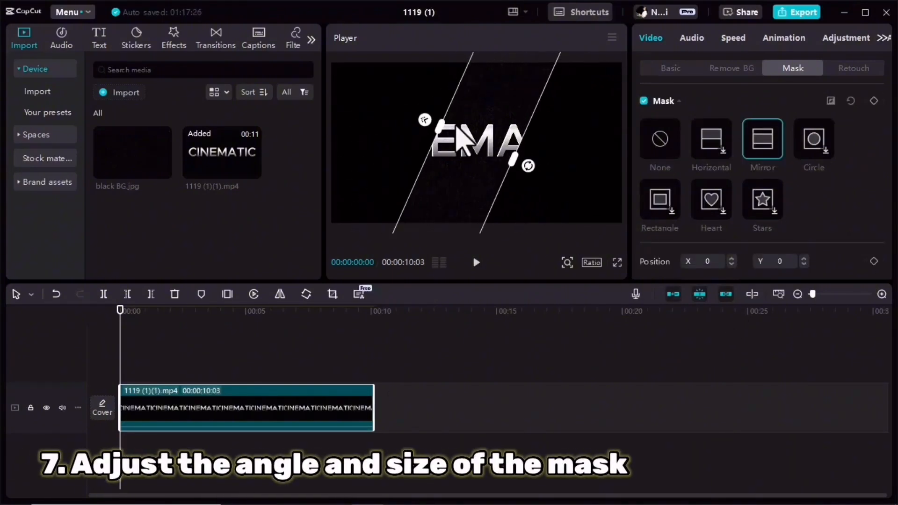
left_click_drag(441, 127, 420, 120)
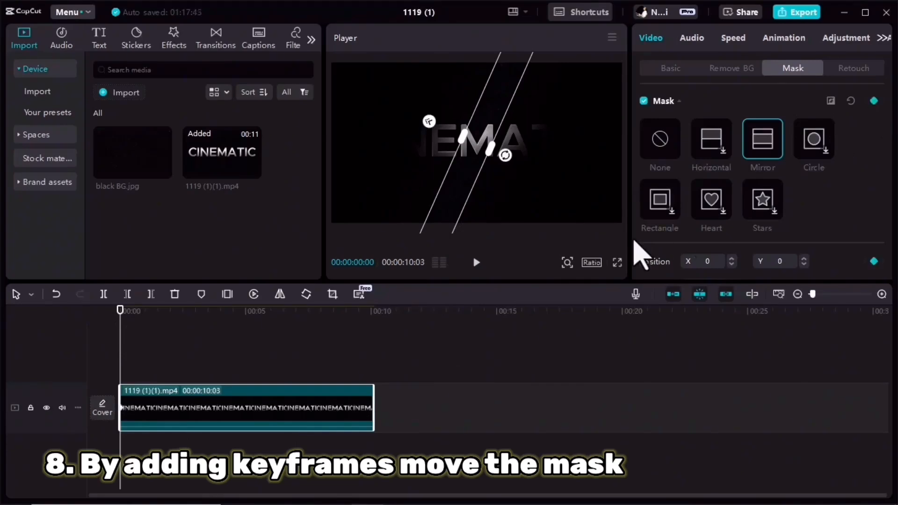
Step: Place the mask band at X -774, Y 394 at the clip's start, and keyframe it to X 906, Y -150 at 00:00:02:18
left_click_drag(465, 196, 345, 135)
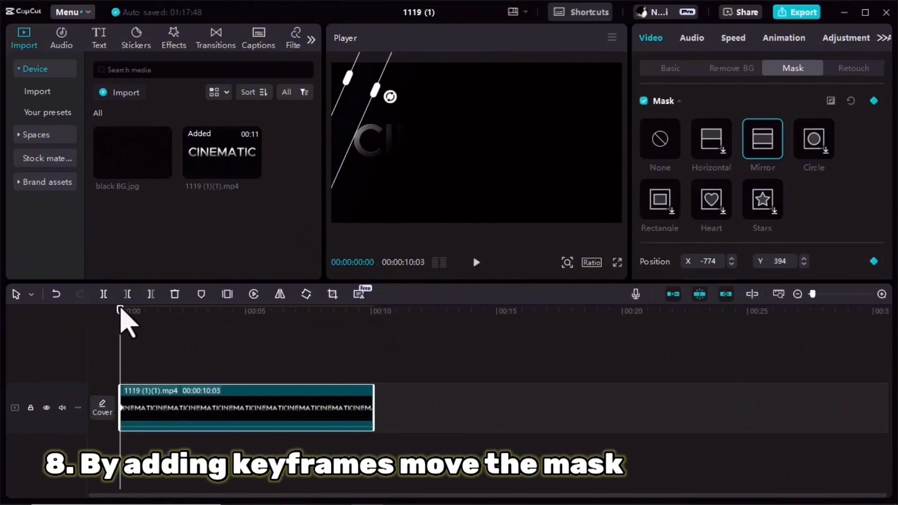
left_click_drag(120, 323, 184, 333)
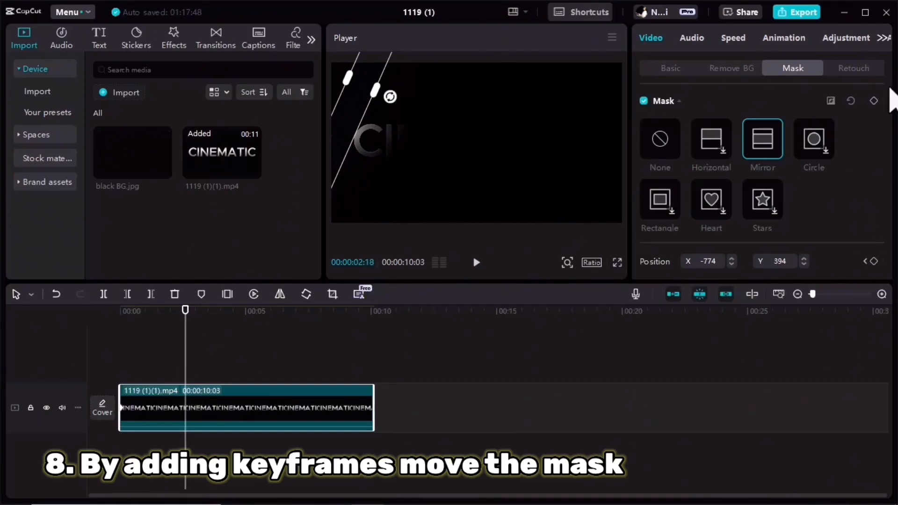
left_click(874, 101)
left_click_drag(341, 131, 591, 213)
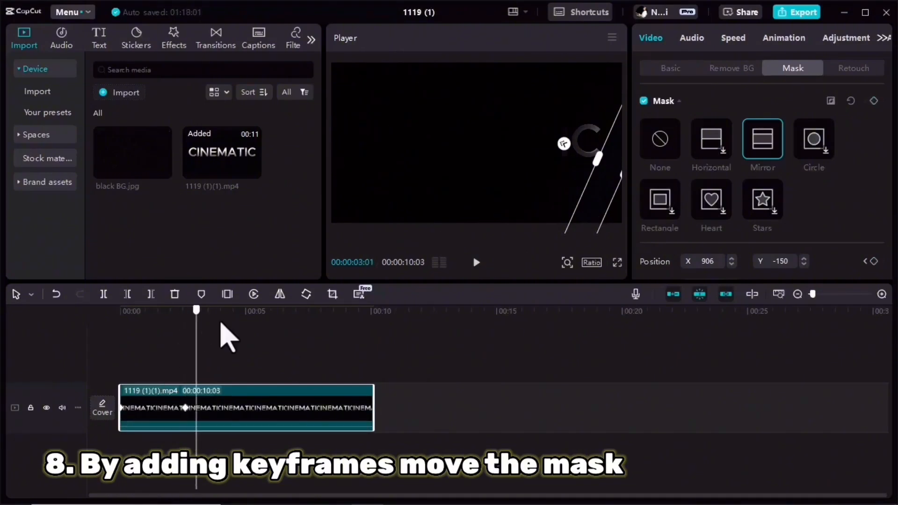
Step: Add a mask keyframe at 00:00:05:03 and move the band back to the title's left end at X -778, Y 266
left_click(249, 326)
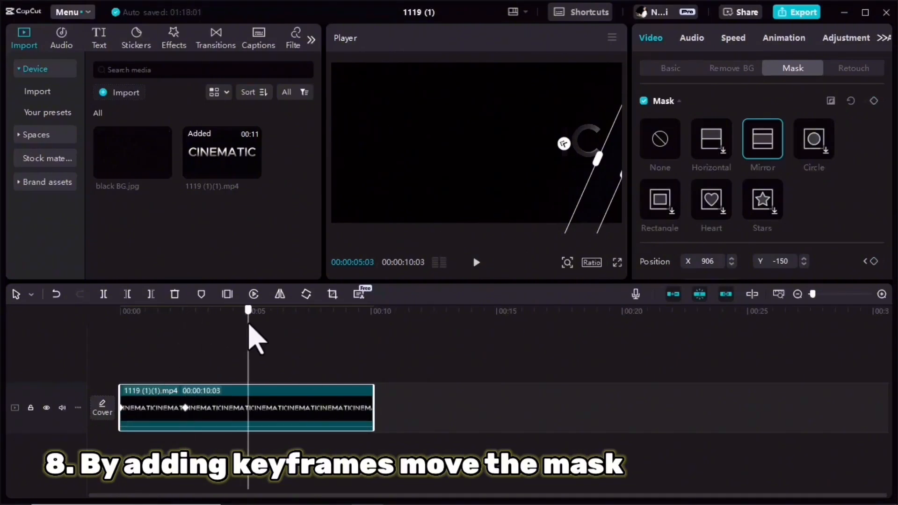
left_click(874, 100)
left_click_drag(603, 202, 344, 123)
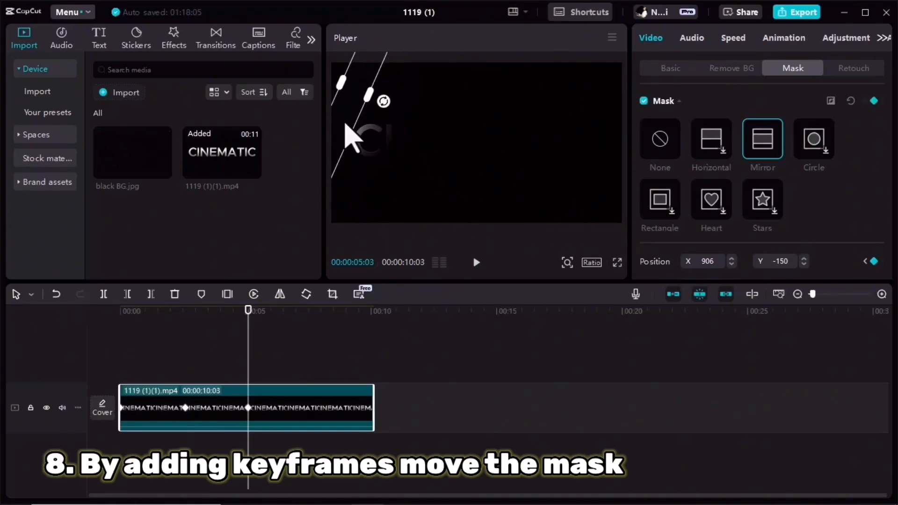
left_click_drag(248, 311, 80, 337)
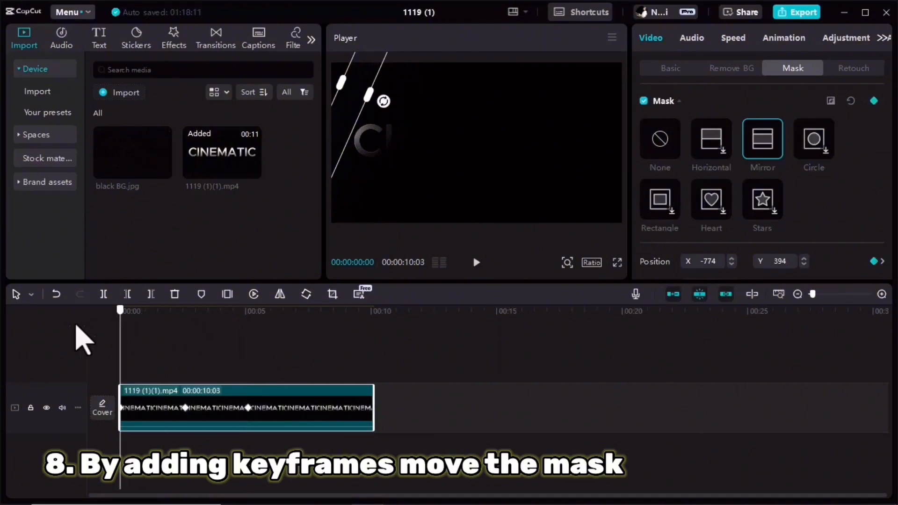
left_click(476, 263)
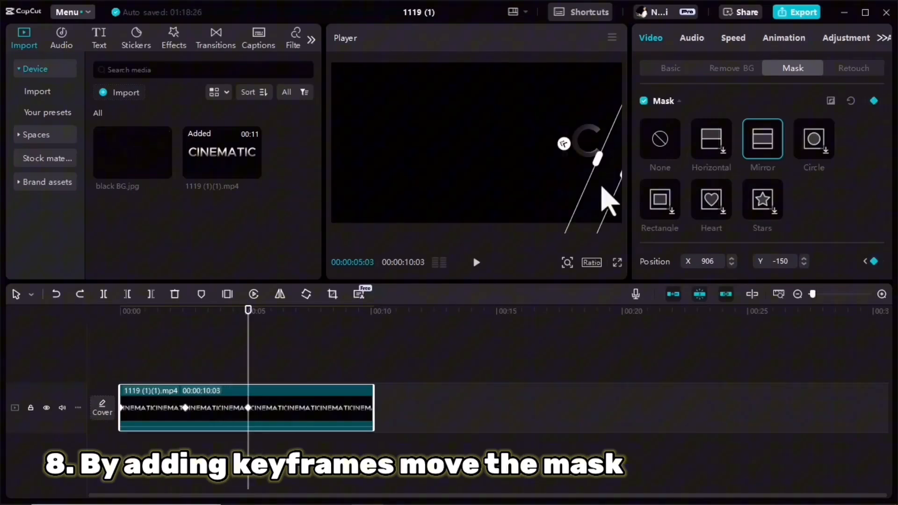
left_click_drag(602, 201, 358, 140)
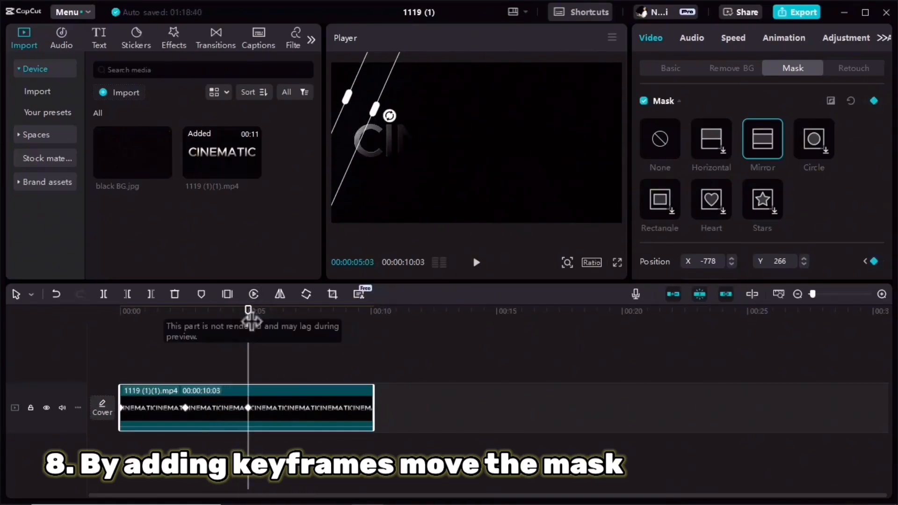
Step: Add a mask keyframe at 00:00:07:27 and move the band to the middle of the title at X 0, Y 168
left_click_drag(259, 328, 320, 366)
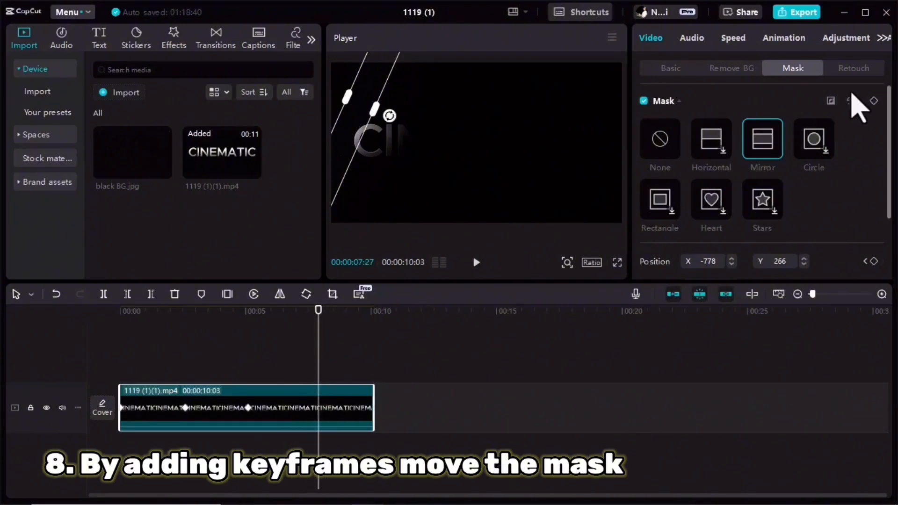
left_click(874, 101)
left_click_drag(349, 144, 466, 159)
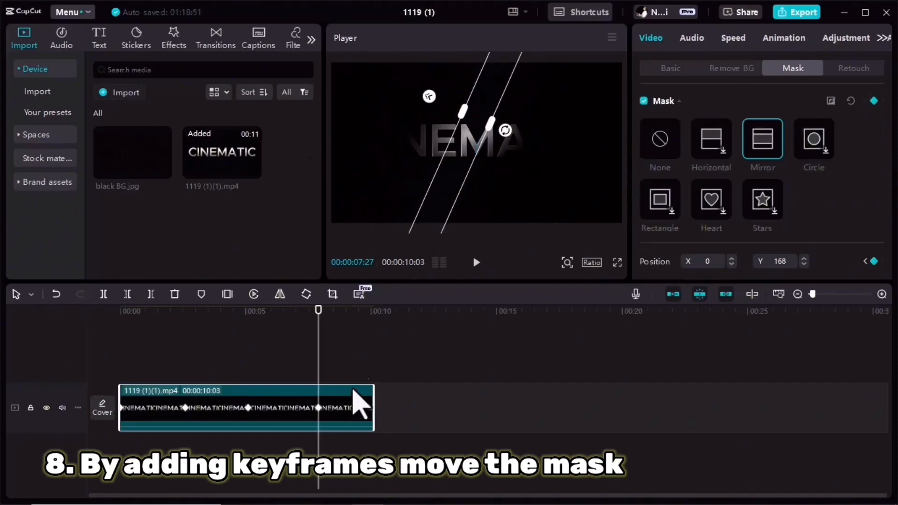
Step: Add a mask keyframe at 00:00:08:18, turning the mask nearly horizontal and widening it to reveal the whole CINEMATIC title
left_click_drag(321, 323, 337, 341)
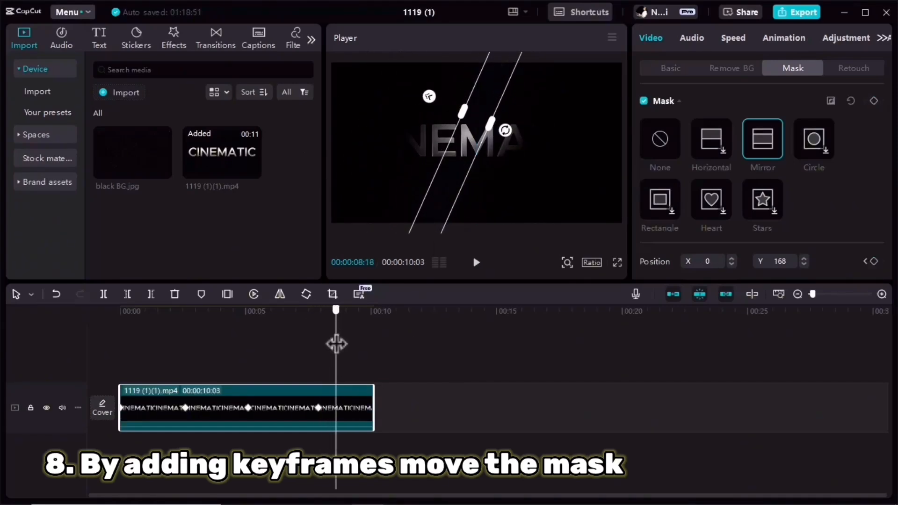
left_click(874, 101)
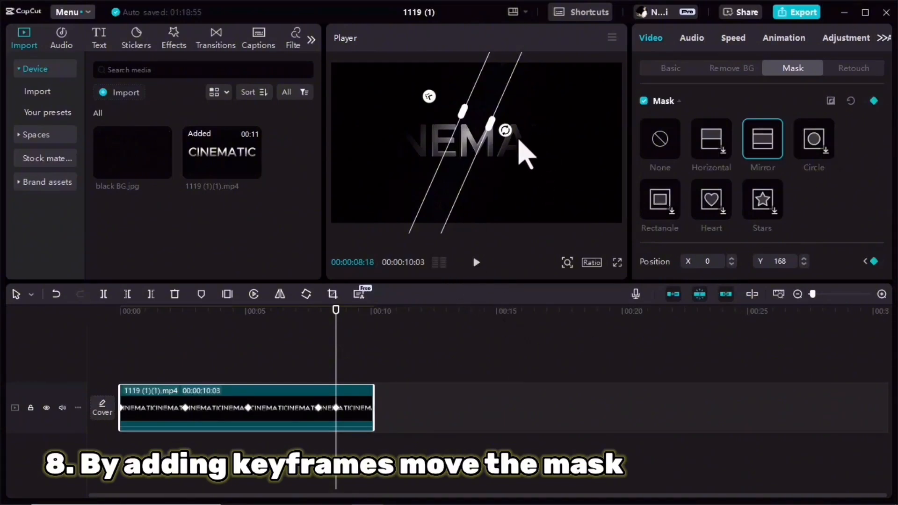
left_click_drag(490, 129, 487, 210)
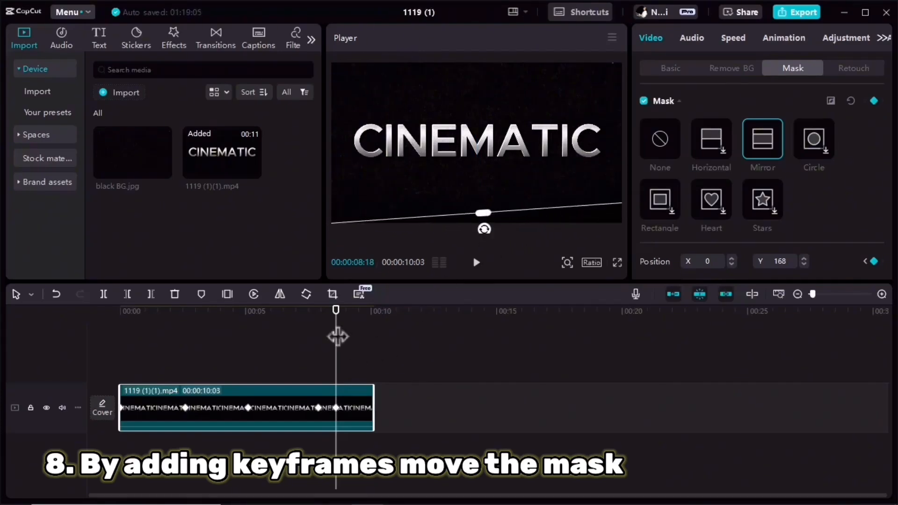
Step: Play the masked CINEMATIC clip from the beginning to review the light sweep
left_click_drag(336, 309, 92, 341)
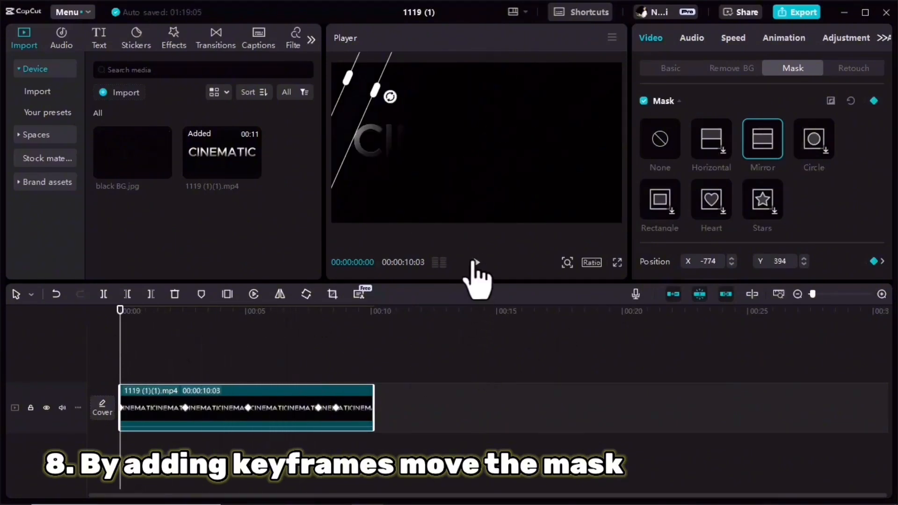
left_click(477, 262)
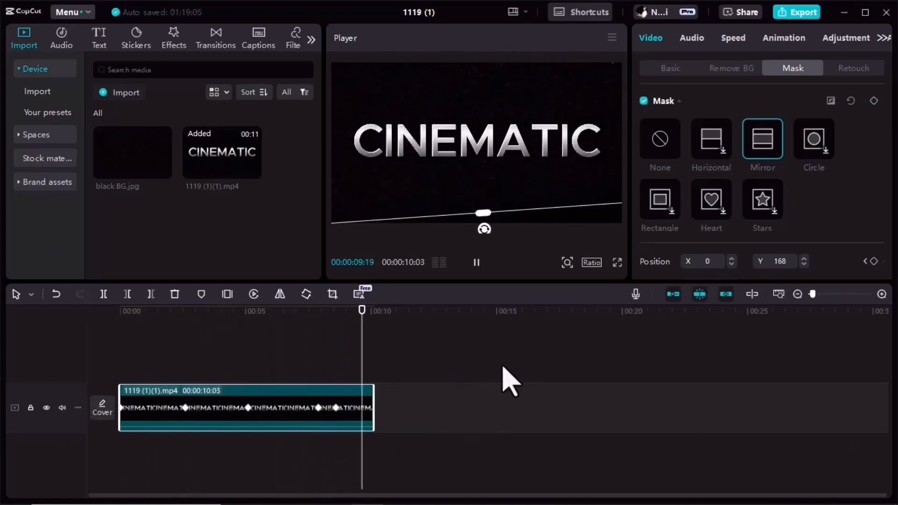
left_click(511, 378)
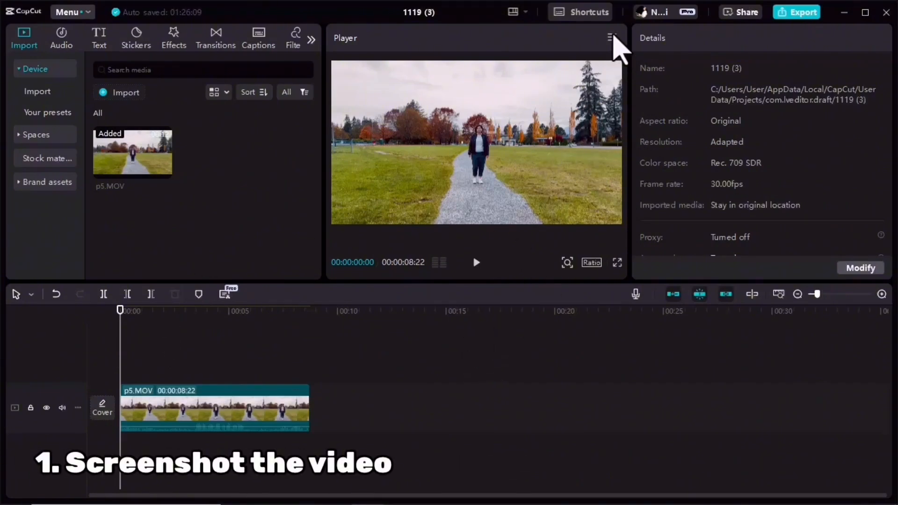
Step: Export the first frame of the p5.MOV clip as a still image
left_click(612, 37)
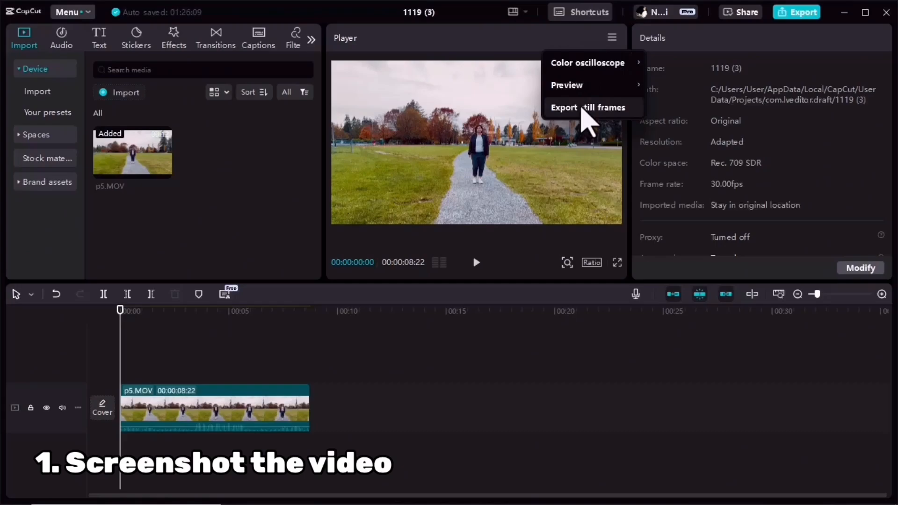
left_click(584, 107)
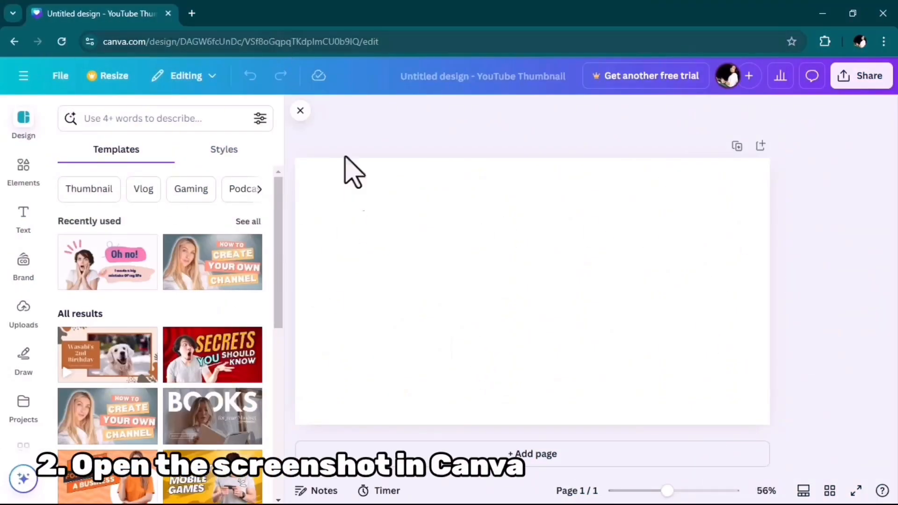
Step: In the blank Canva YouTube Thumbnail design, upload the exported still frame and enlarge it to fill the page
left_click(24, 311)
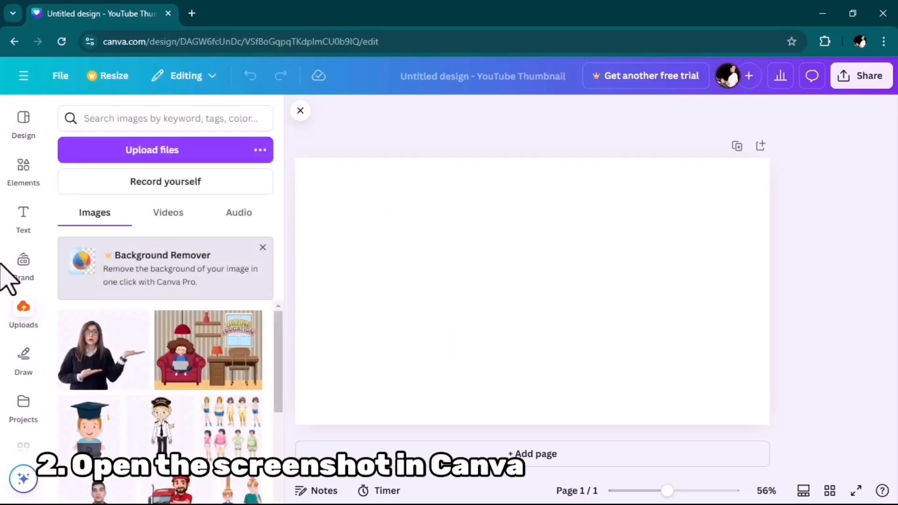
left_click(150, 156)
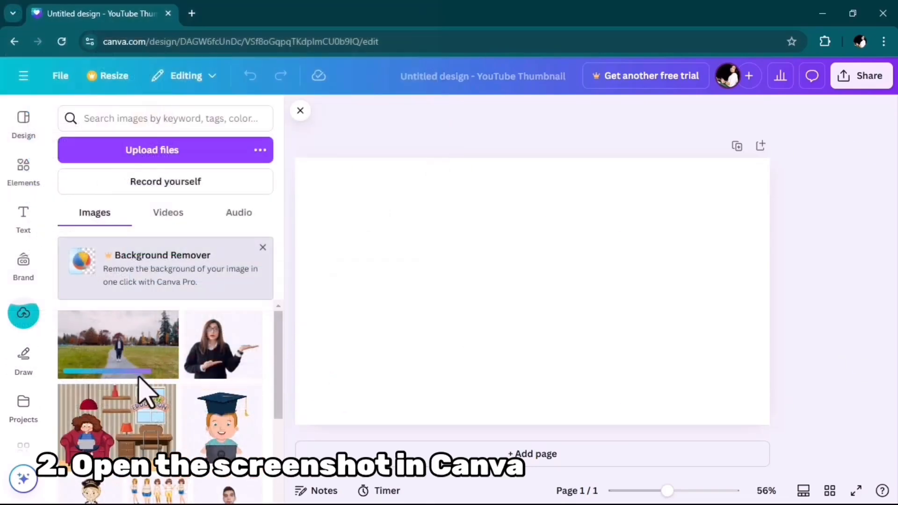
left_click_drag(116, 357, 437, 247)
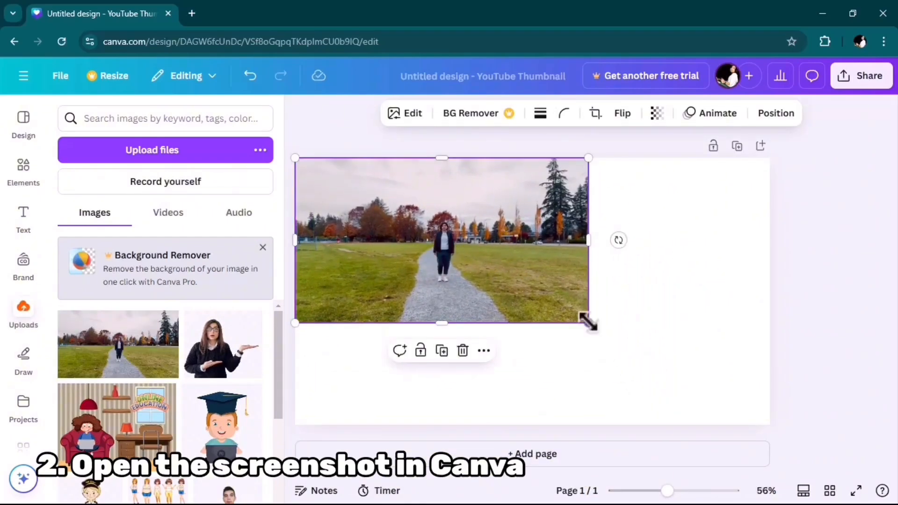
left_click_drag(588, 322, 764, 428)
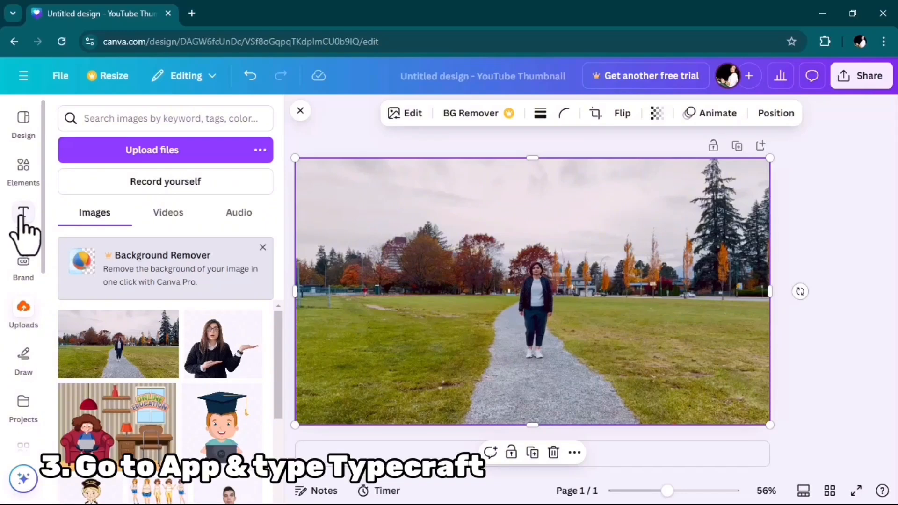
Step: Find the TypeCraft app among the Canva apps and open it
scroll(16, 365, "down", 3)
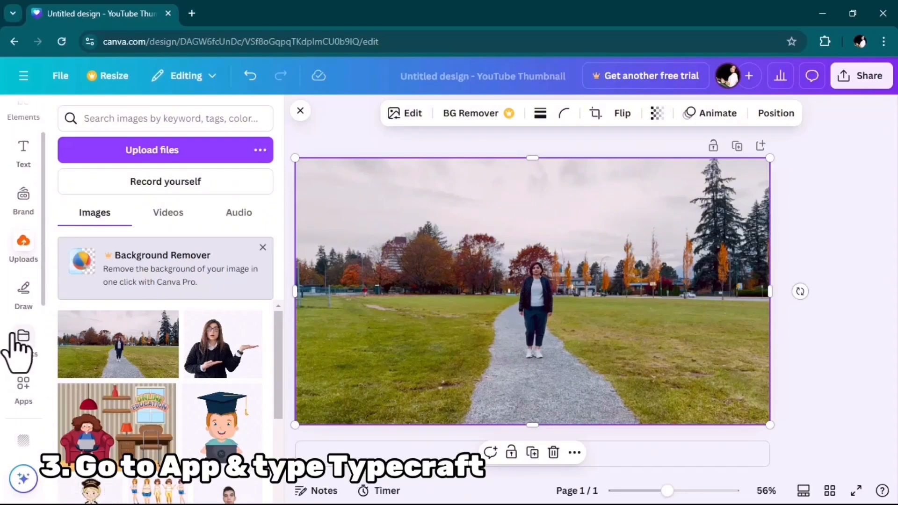
scroll(18, 365, "down", 3)
left_click(23, 318)
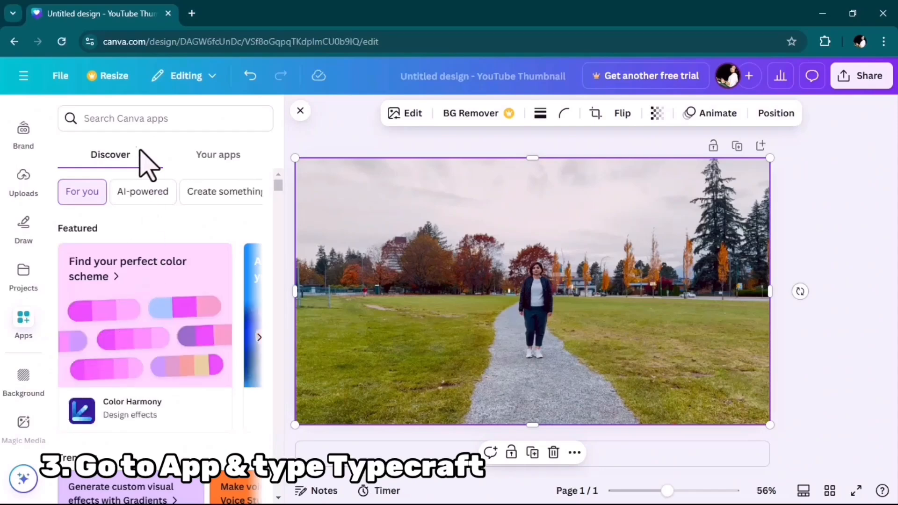
left_click(131, 126)
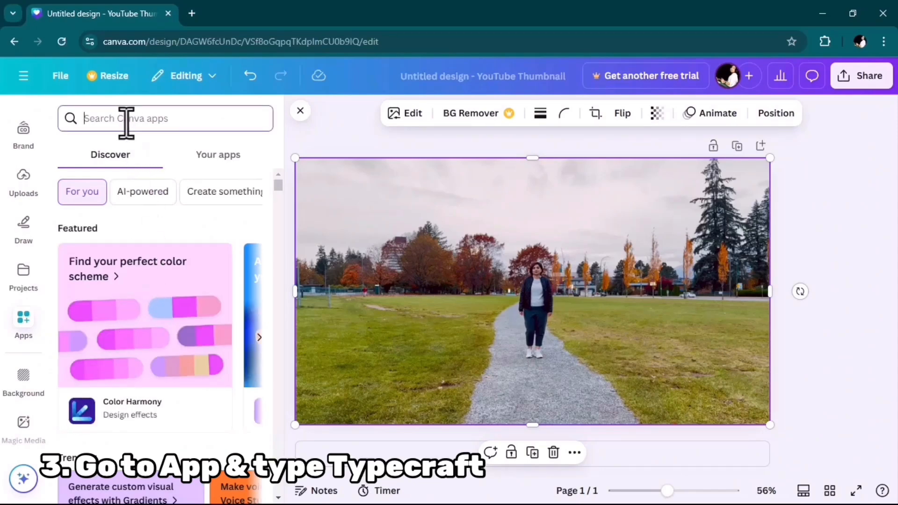
type("ty")
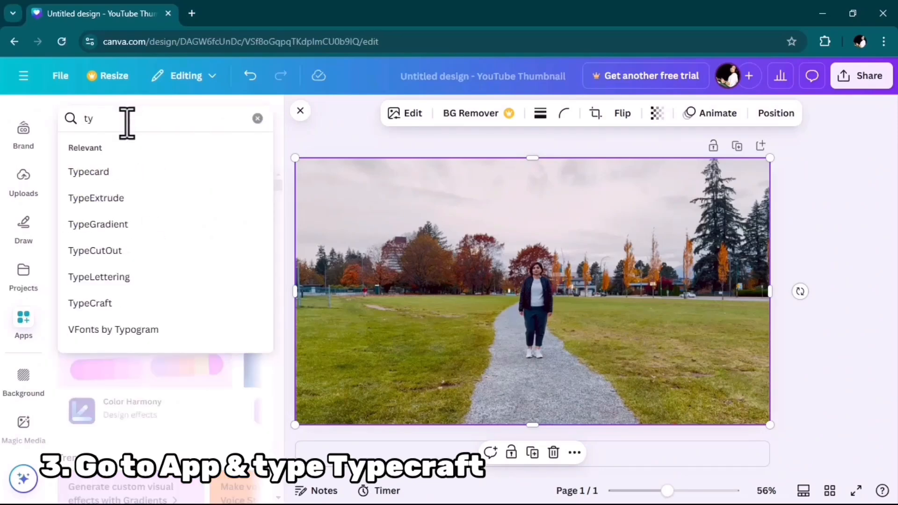
left_click(89, 304)
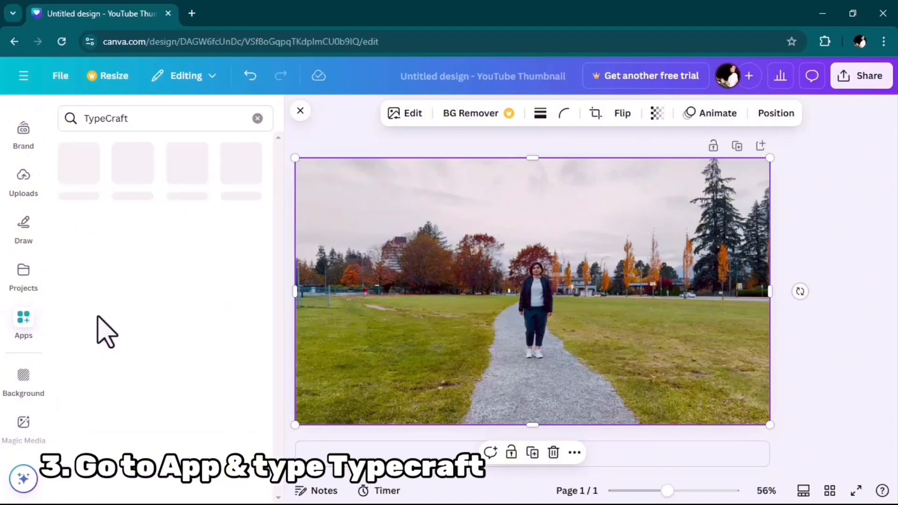
left_click(77, 174)
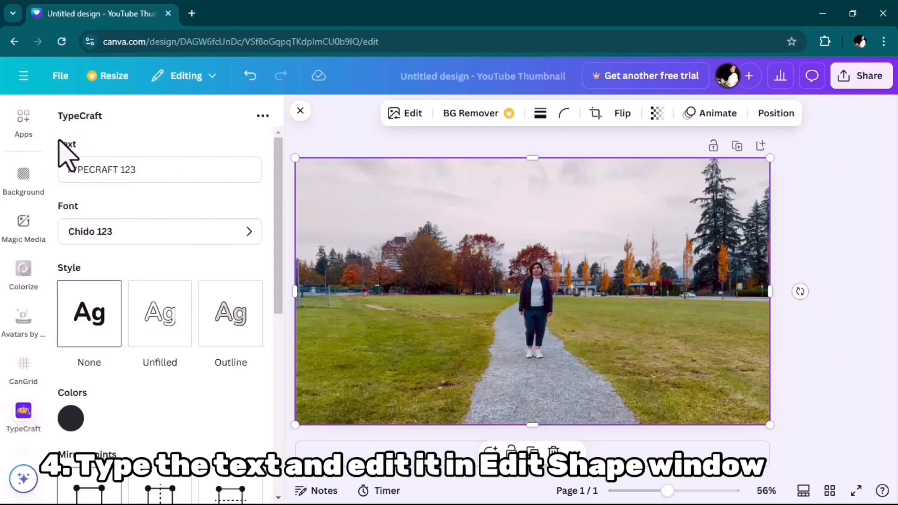
Step: Set the TypeCraft text to "perspecive" and its color to white, keeping the Chido 123 font
left_click_drag(148, 171, 36, 186)
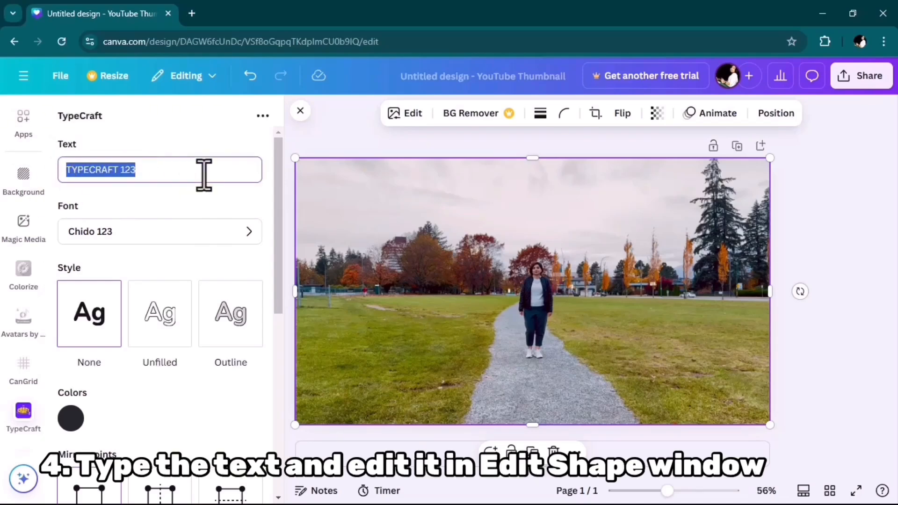
type("perspecive")
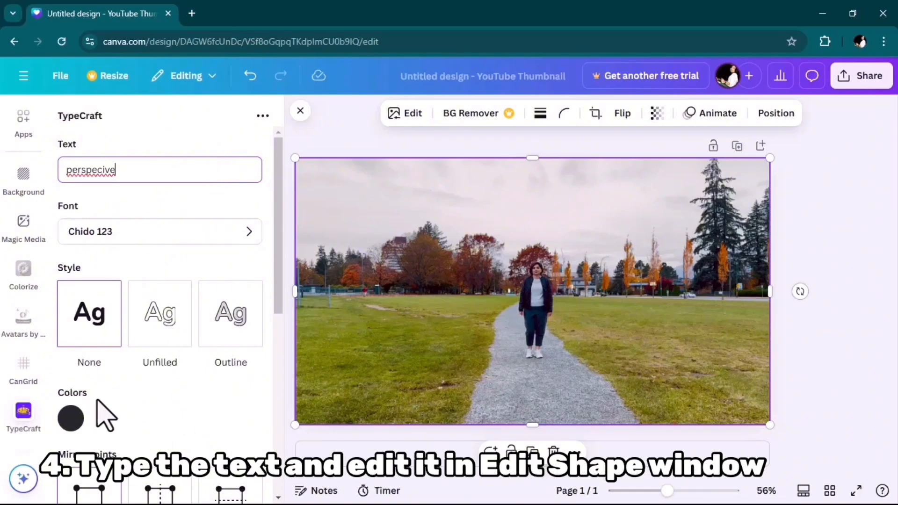
left_click(72, 420)
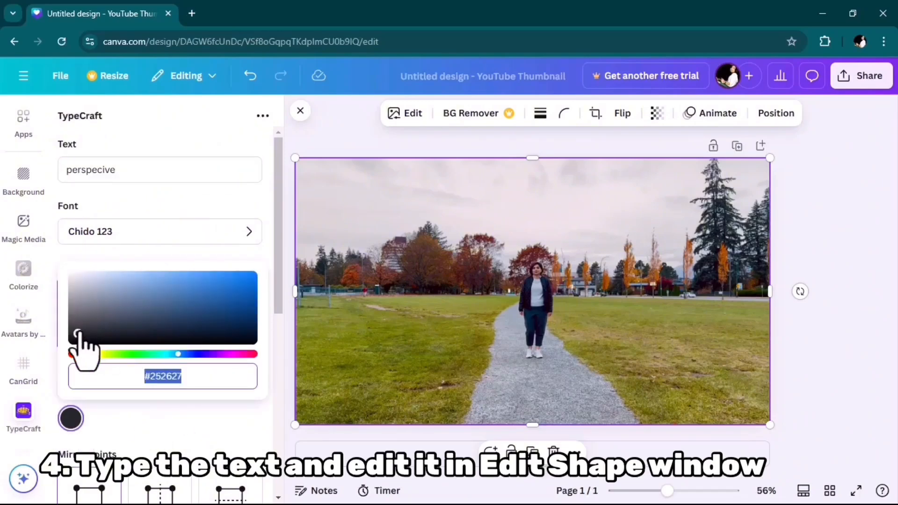
left_click_drag(78, 333, 59, 253)
left_click(146, 429)
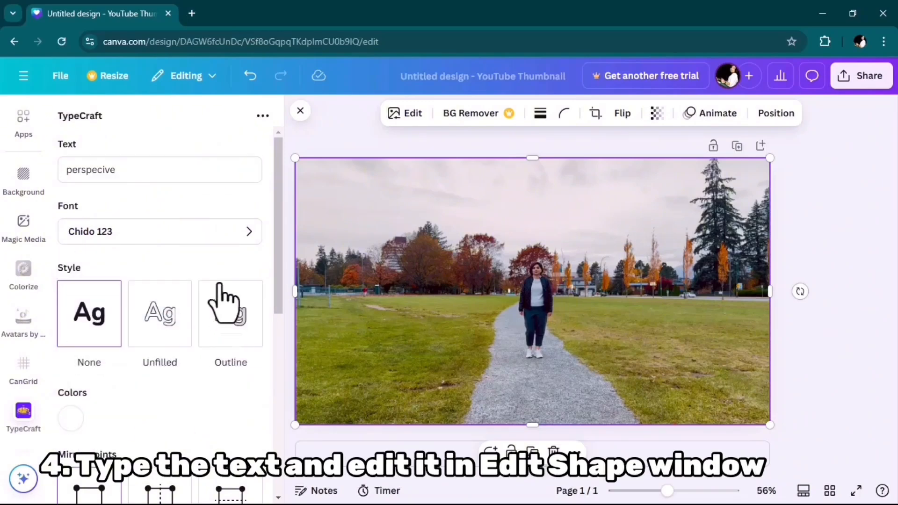
left_click(189, 234)
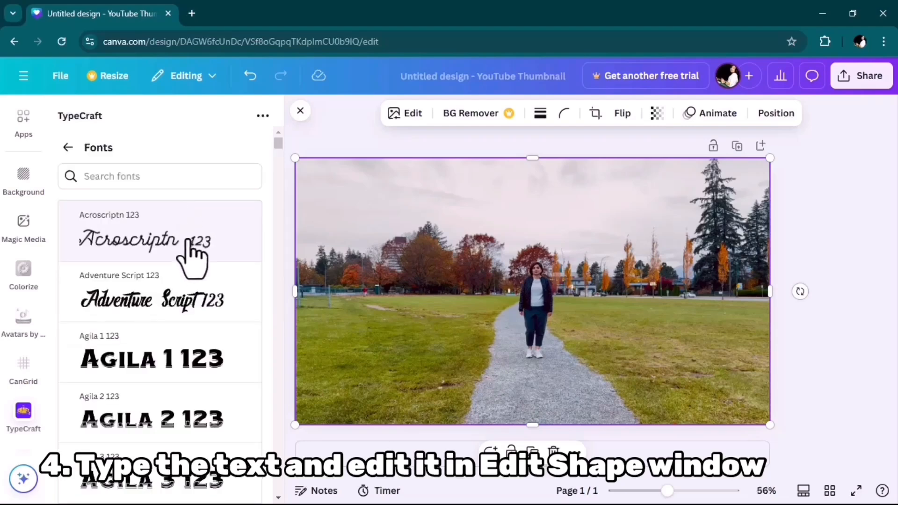
left_click(68, 148)
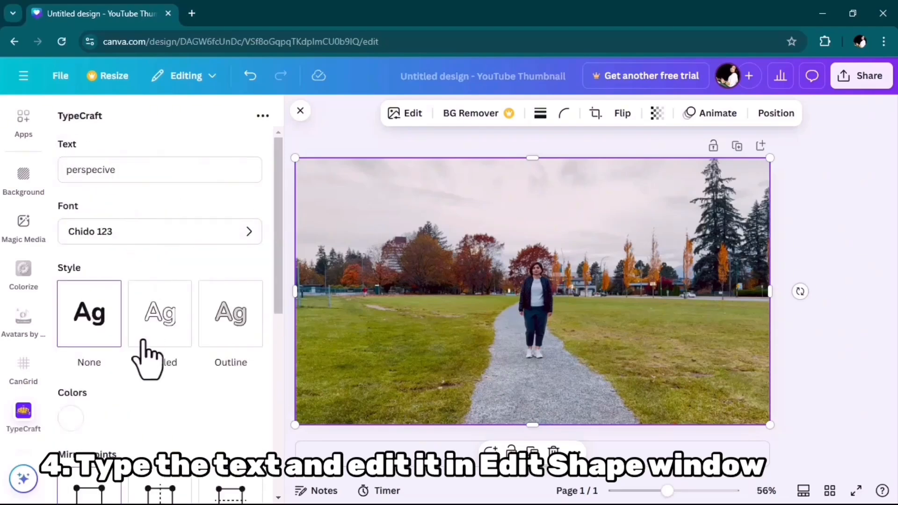
Step: Reshape the "perspecive" text in TypeCraft by pulling its upper corners inward and slightly lowering the top edge for a ground perspective
scroll(128, 277, "down", 5)
scroll(123, 286, "down", 3)
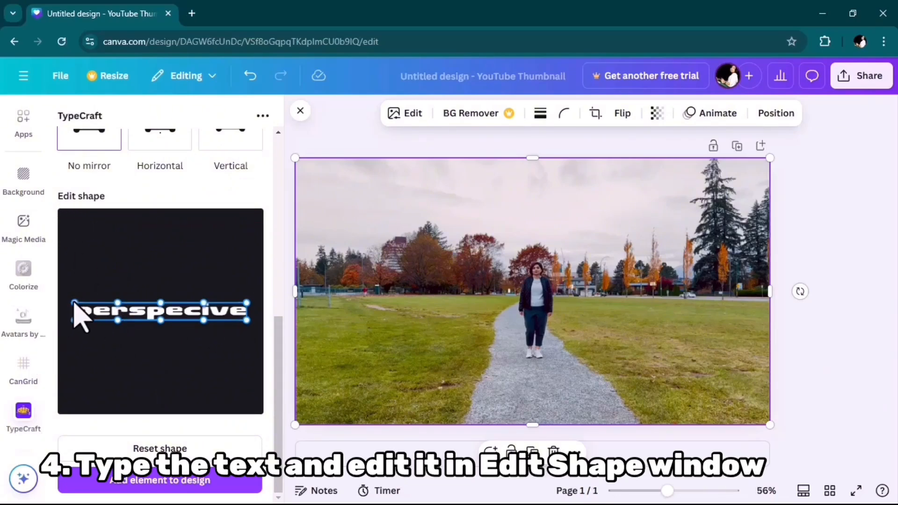
left_click_drag(75, 305, 104, 304)
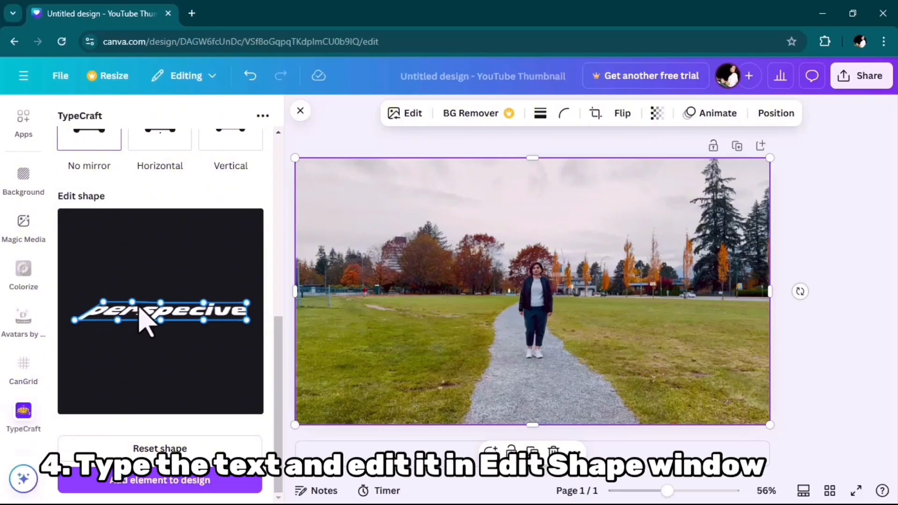
left_click_drag(247, 305, 162, 306)
left_click_drag(104, 304, 103, 307)
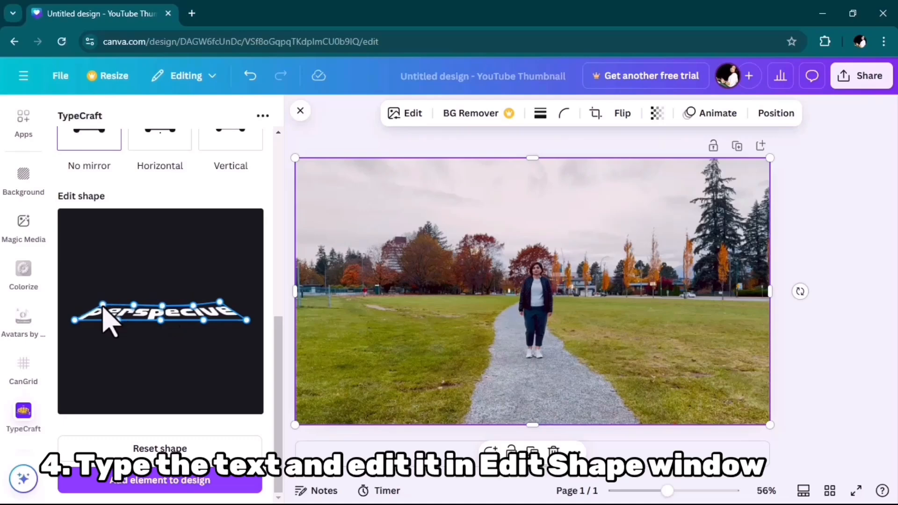
left_click_drag(220, 302, 222, 307)
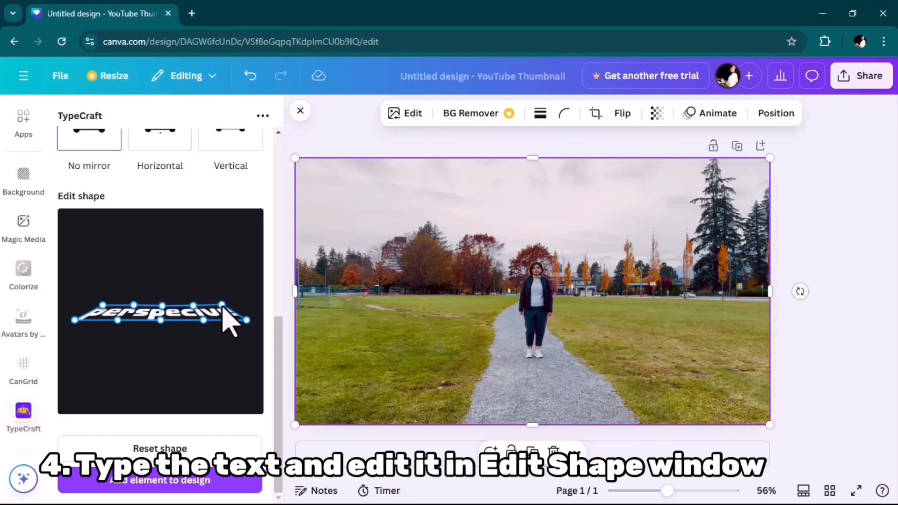
left_click_drag(163, 306, 164, 310)
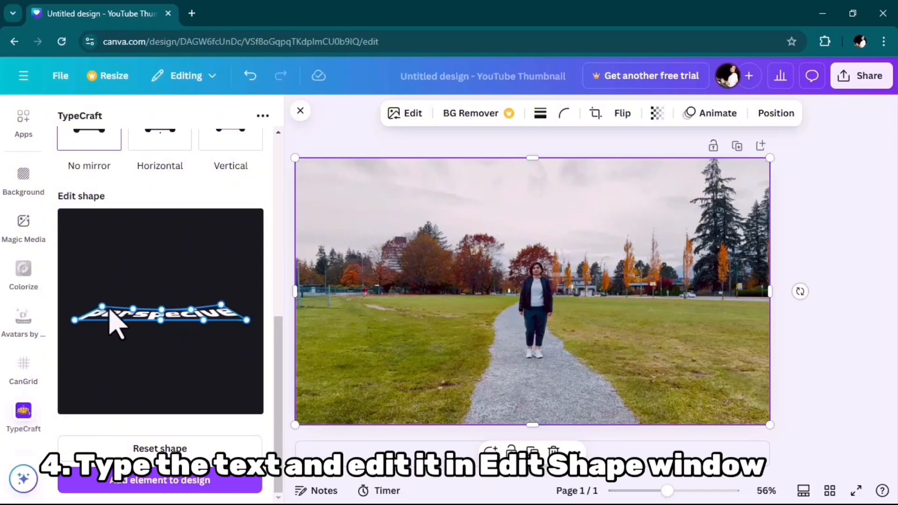
left_click_drag(222, 305, 222, 310)
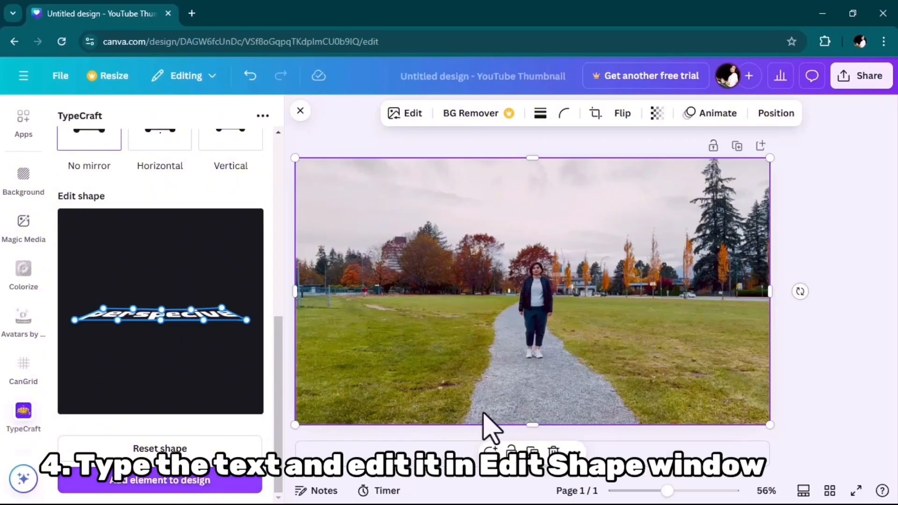
Step: Add the shaped text to the design, place it on the ground below the person's feet and enlarge it to nearly the page width
left_click_drag(543, 297, 509, 376)
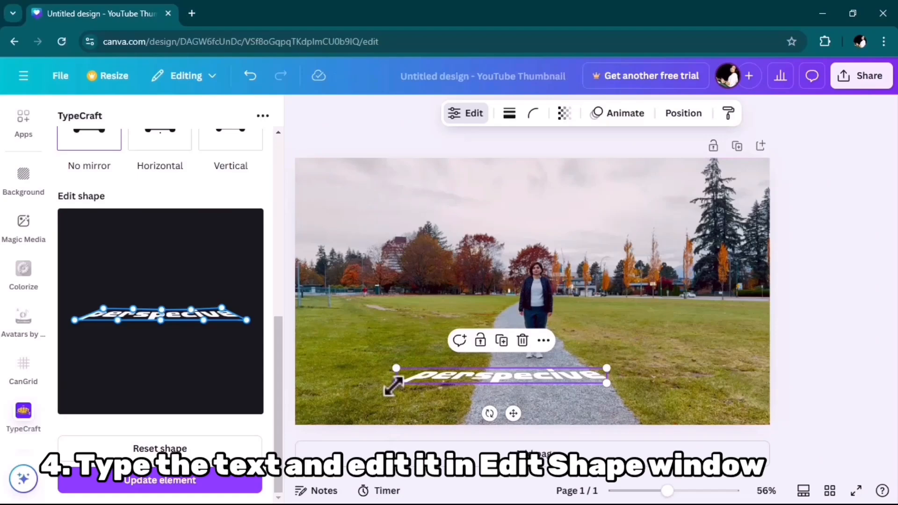
left_click_drag(393, 386, 321, 406)
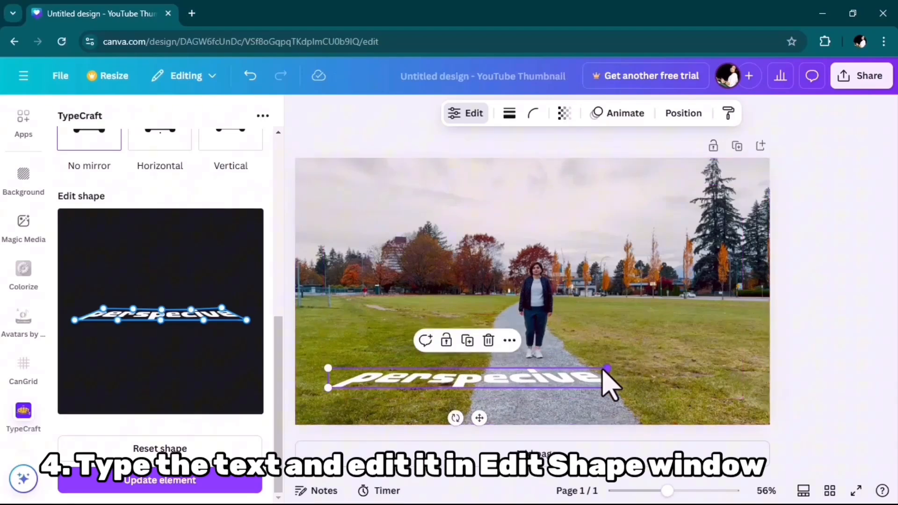
left_click_drag(607, 369, 744, 333)
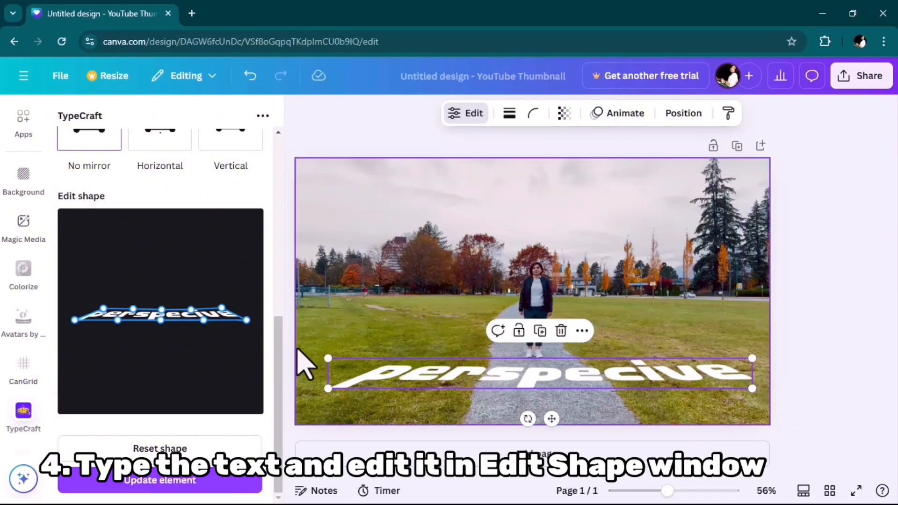
left_click_drag(328, 359, 310, 358)
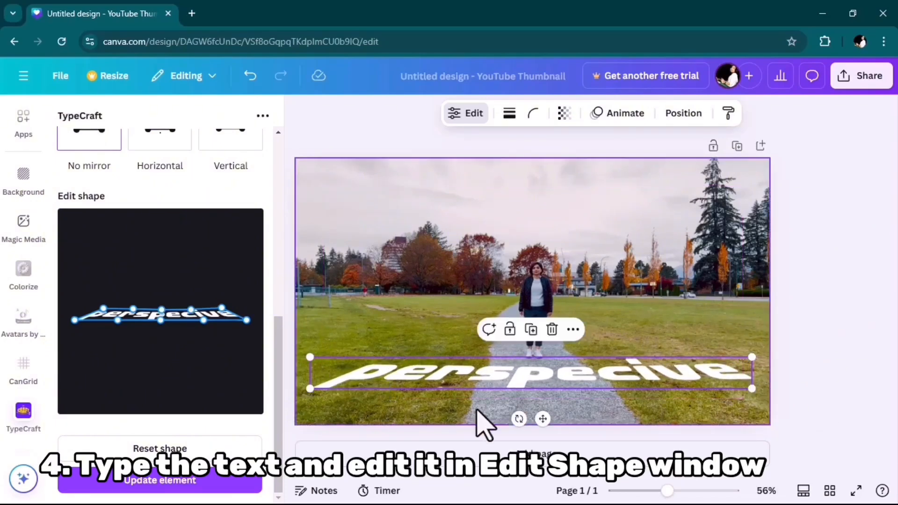
Step: Reselect the perspective text, fine-tune the upper-right point of its shape and update the element in the design
left_click(610, 421)
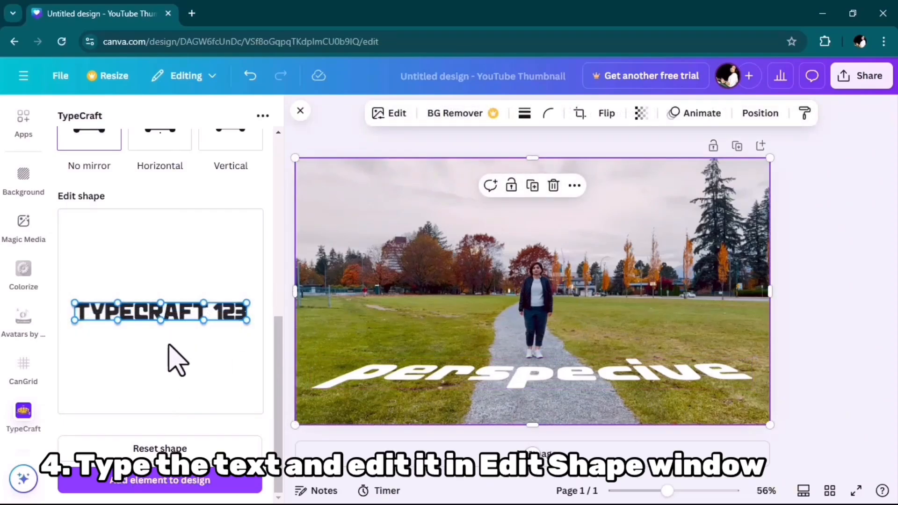
scroll(185, 421, "up", 4)
scroll(150, 326, "down", 3)
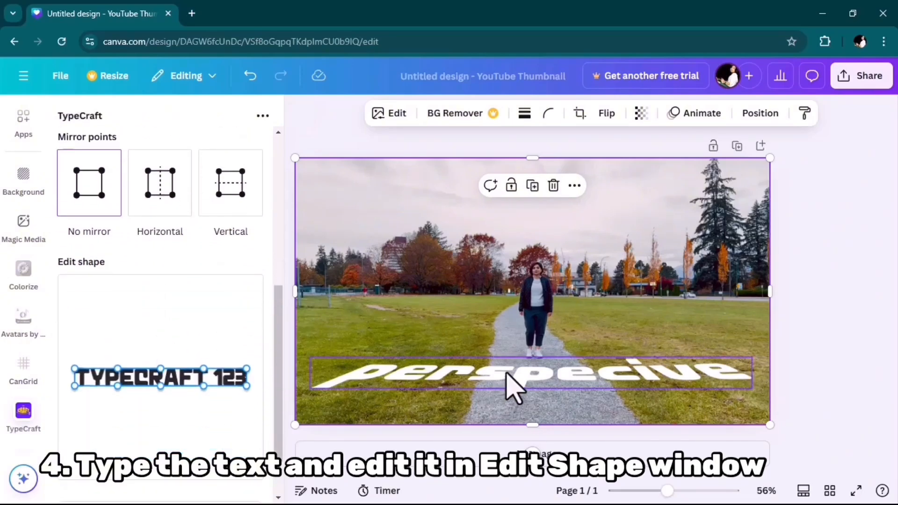
left_click(518, 385)
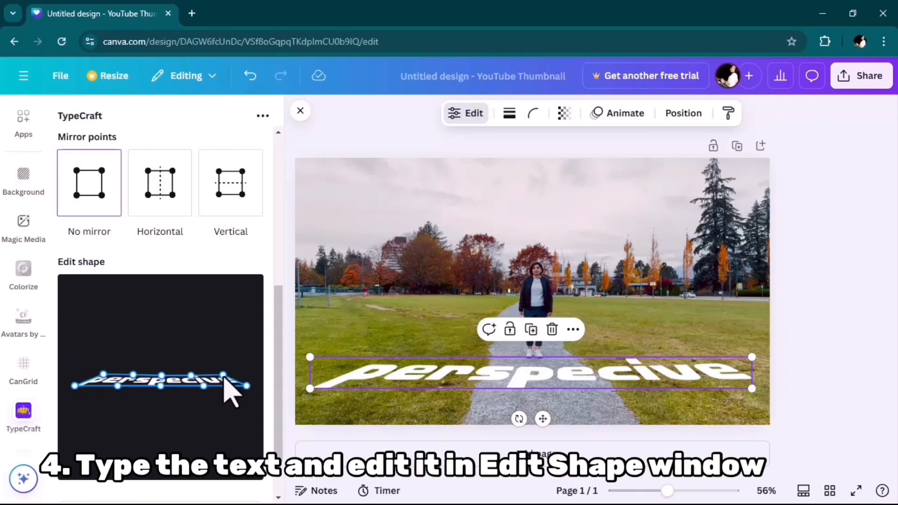
scroll(136, 411, "down", 2)
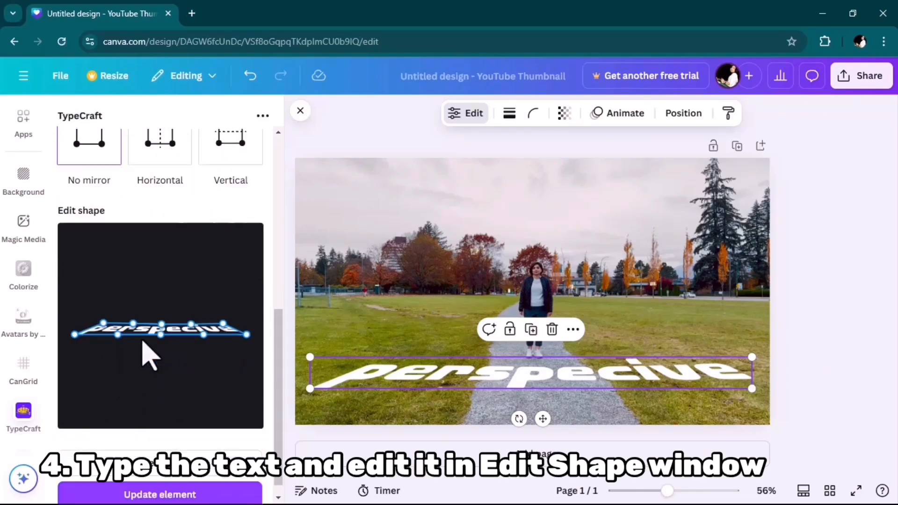
left_click(162, 486)
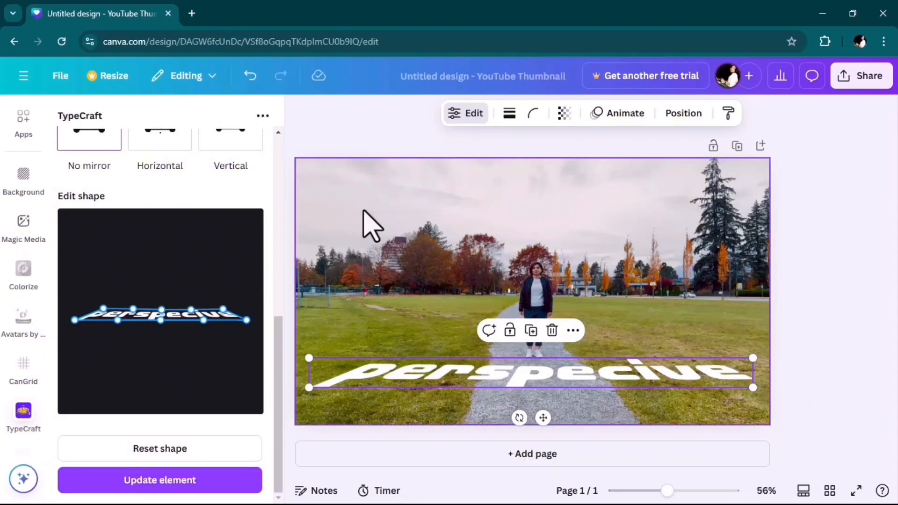
Step: Delete the background photo and fill the page with solid green from the default colors
left_click(327, 236)
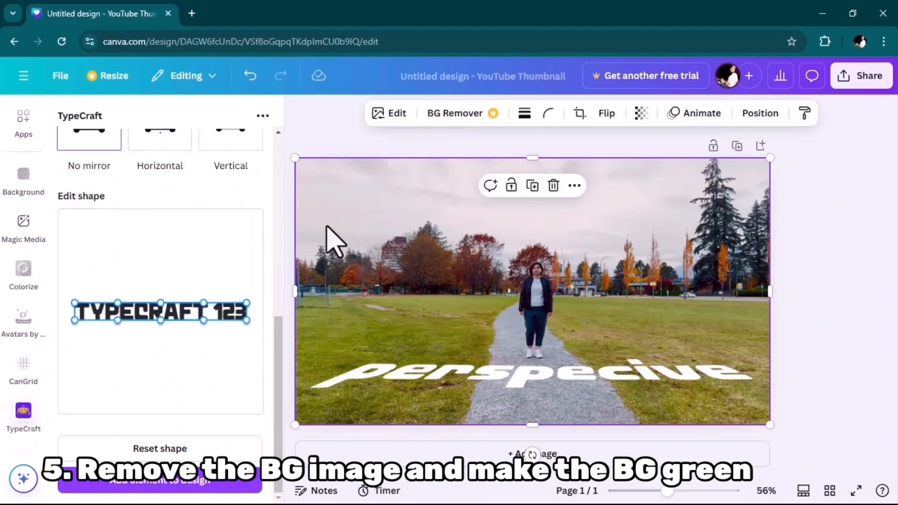
left_click(553, 185)
left_click(381, 211)
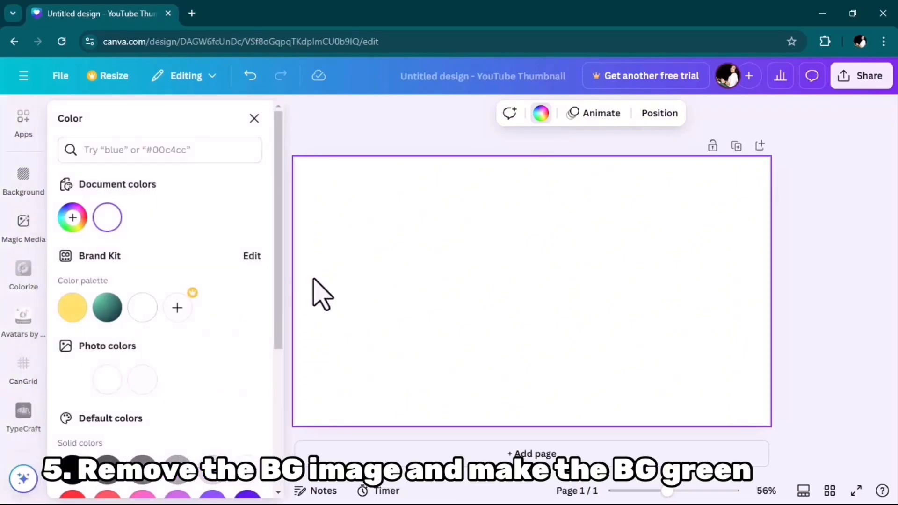
scroll(123, 271, "down", 5)
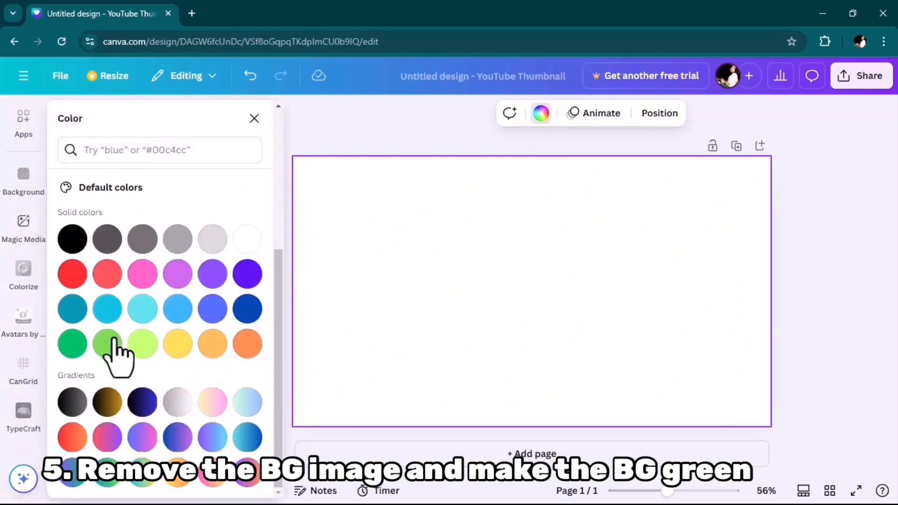
left_click(73, 346)
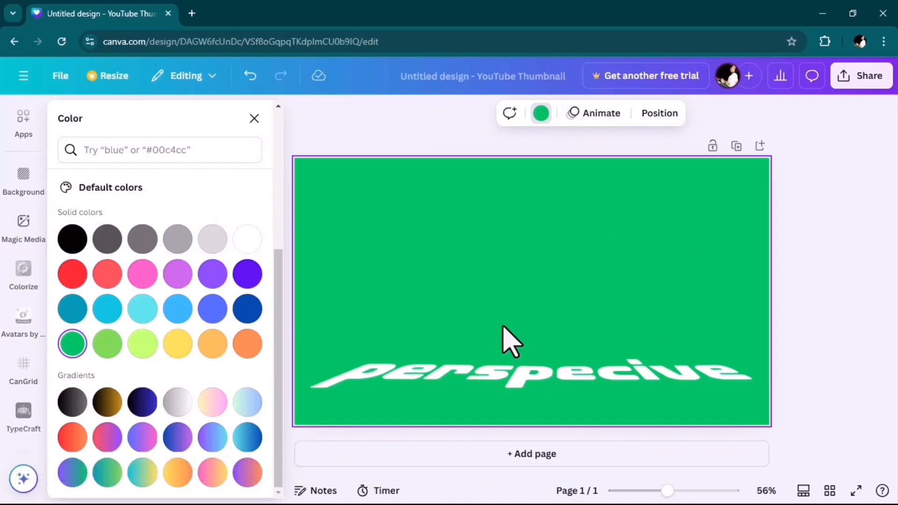
Step: Download the green design and overlay Untitled design.png above p5.MOV in CapCut, extended to the same length as the clip
left_click(848, 79)
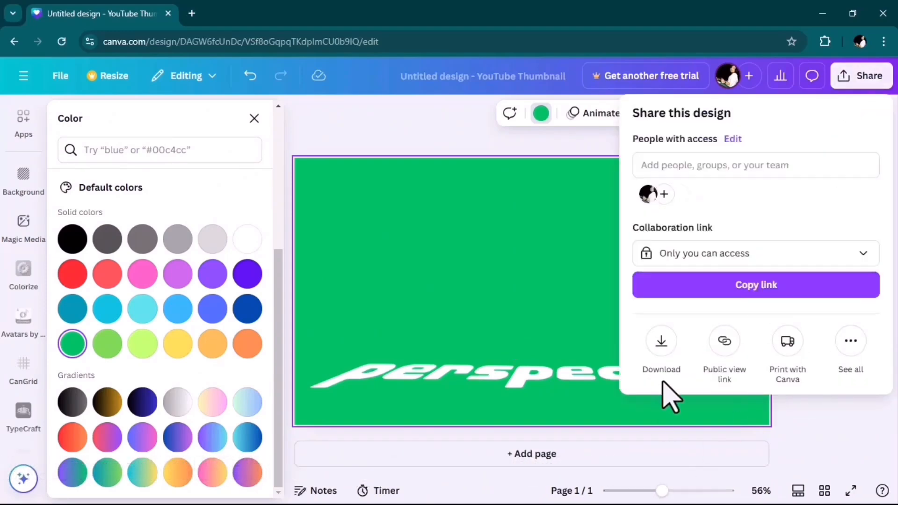
left_click(660, 342)
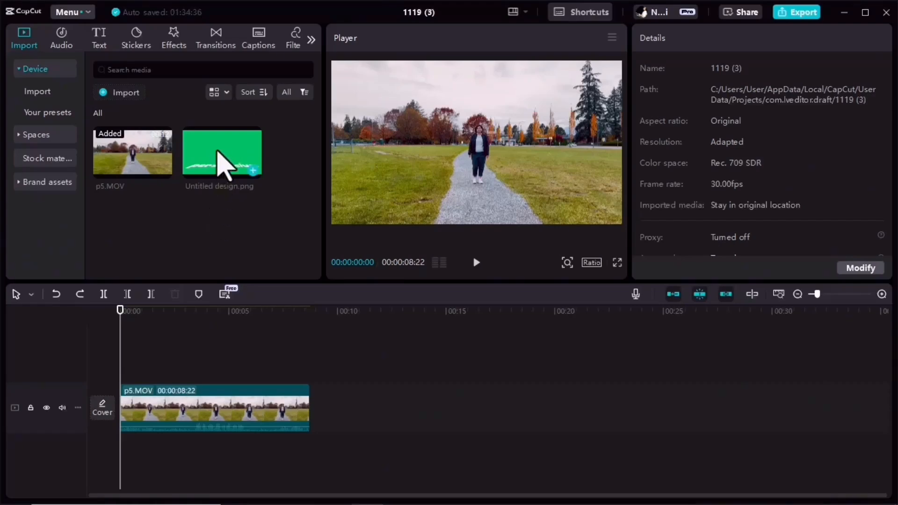
left_click_drag(223, 161, 132, 373)
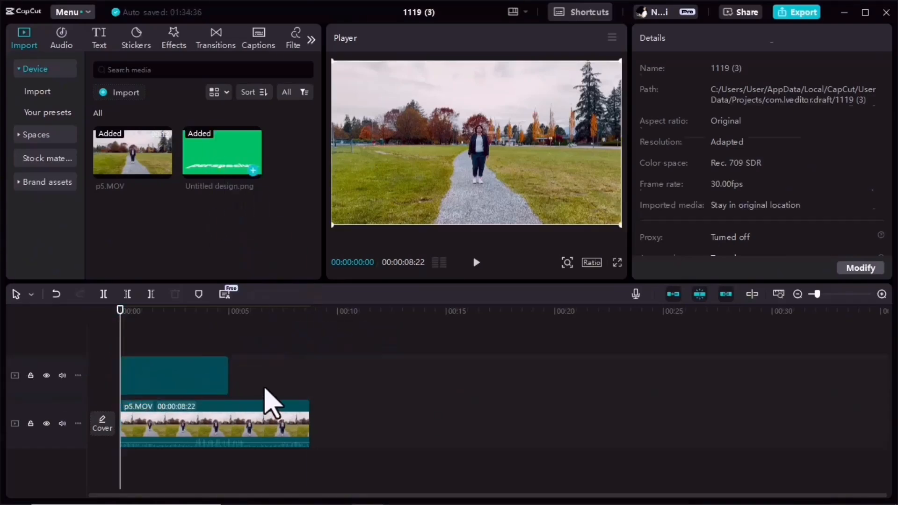
left_click_drag(231, 375, 305, 391)
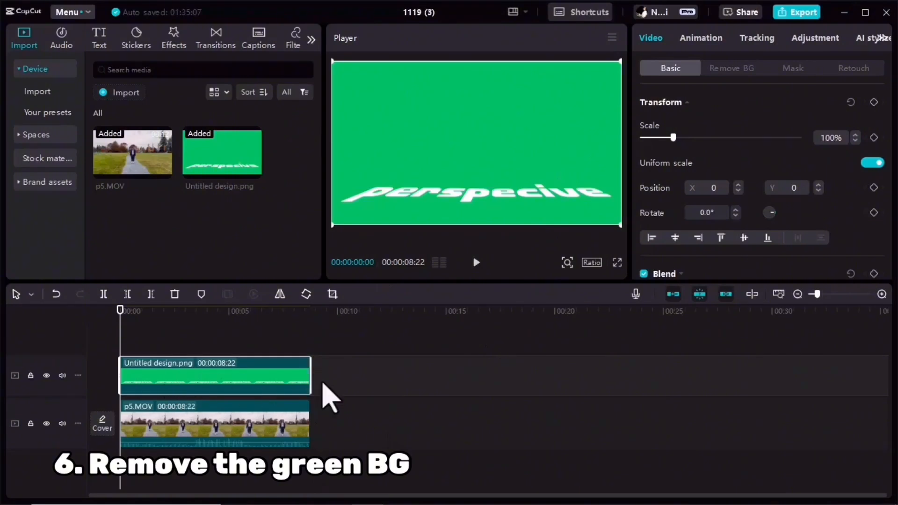
Step: Key out the green background of Untitled design.png with Chroma key at an intensity of 58
left_click(732, 68)
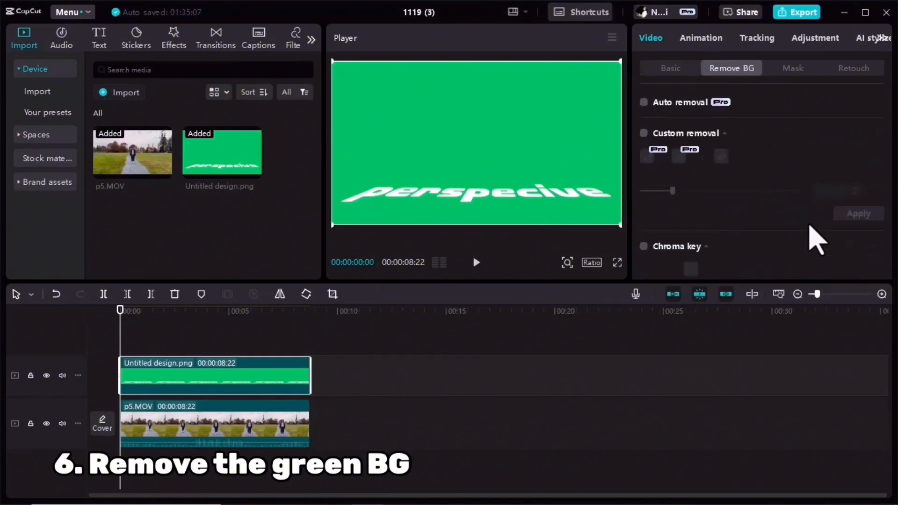
left_click(644, 246)
left_click(691, 269)
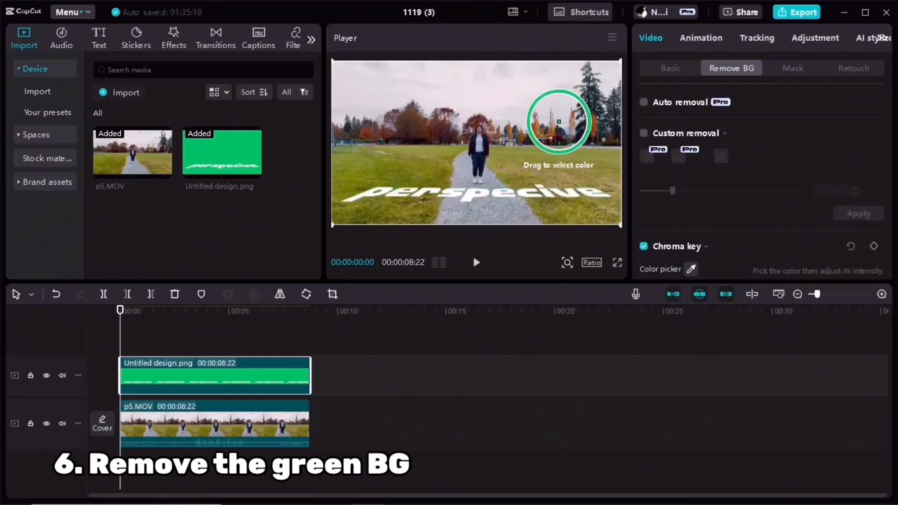
left_click(560, 122)
scroll(767, 197, "down", 3)
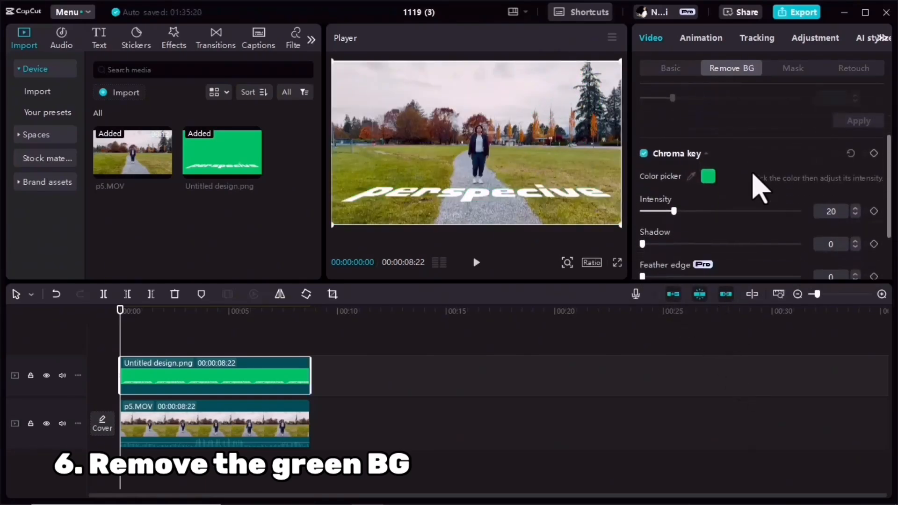
left_click_drag(674, 209, 749, 210)
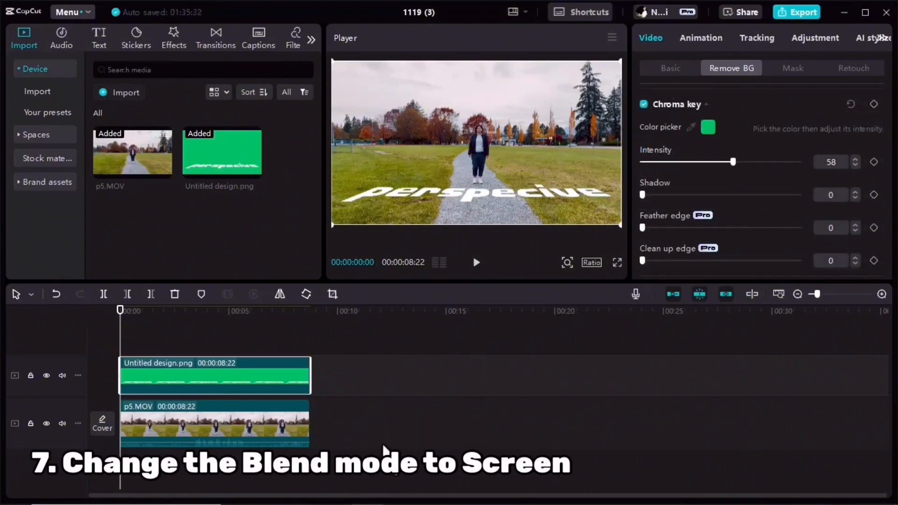
Step: Set the blend mode of the Untitled design.png text layer to Overlay
left_click_drag(121, 324, 136, 346)
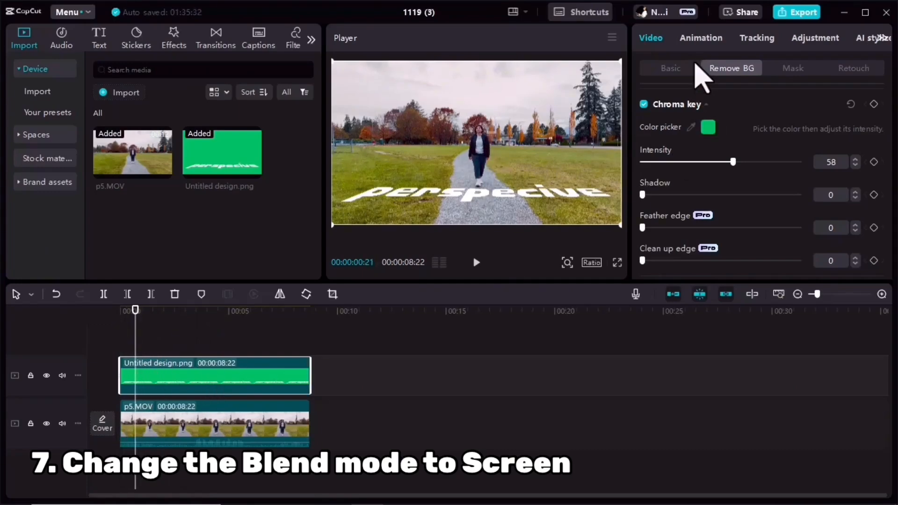
left_click(665, 68)
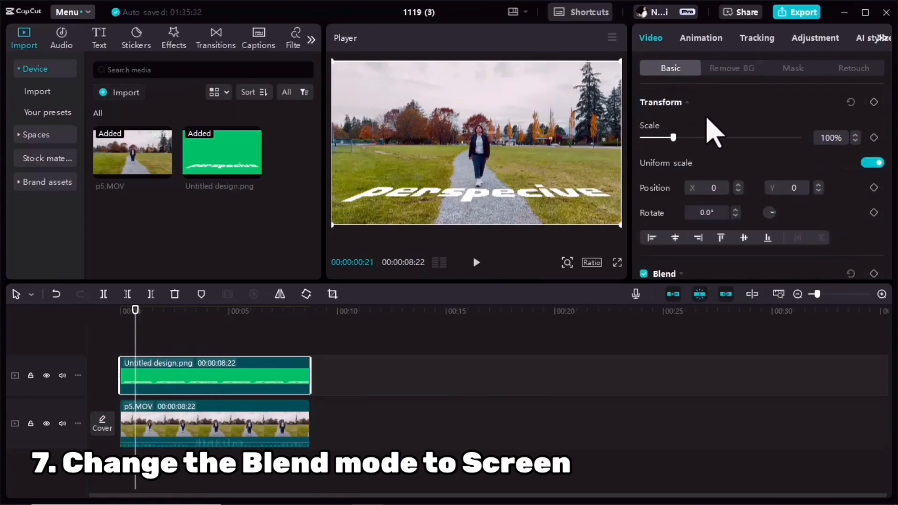
scroll(709, 136, "down", 4)
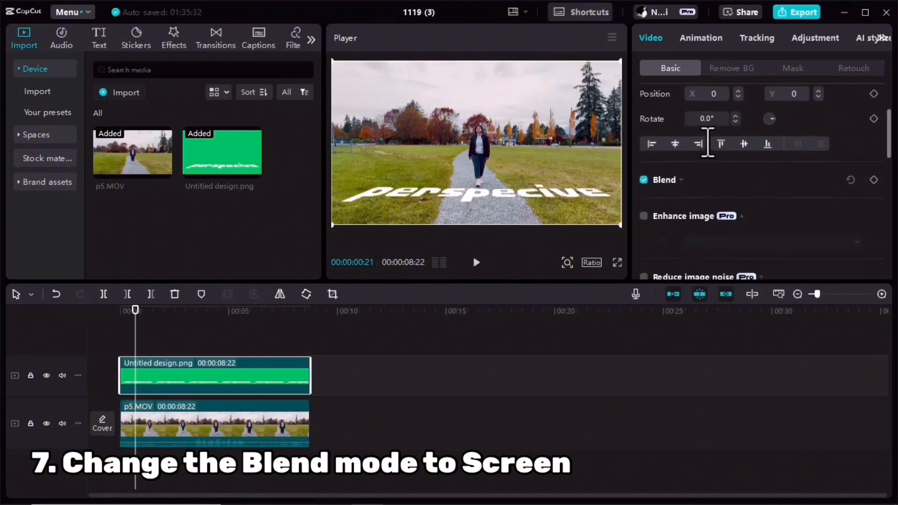
left_click(673, 180)
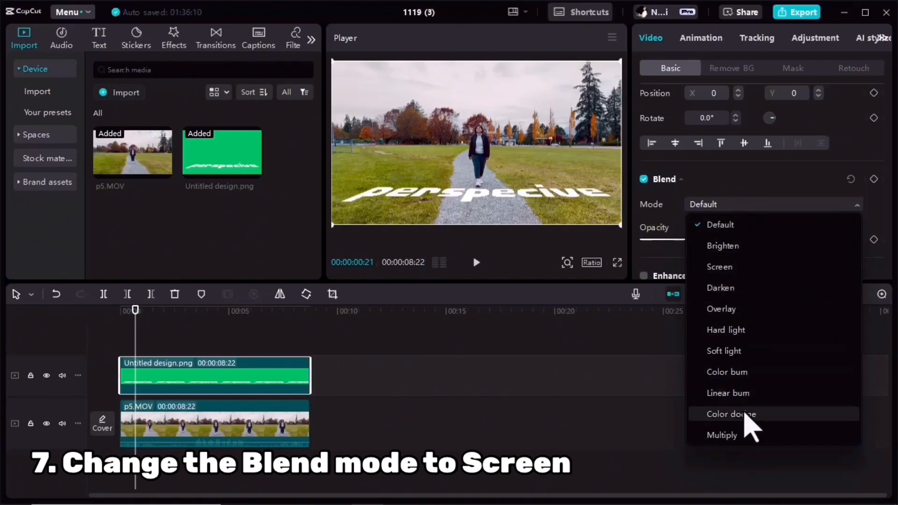
left_click(721, 309)
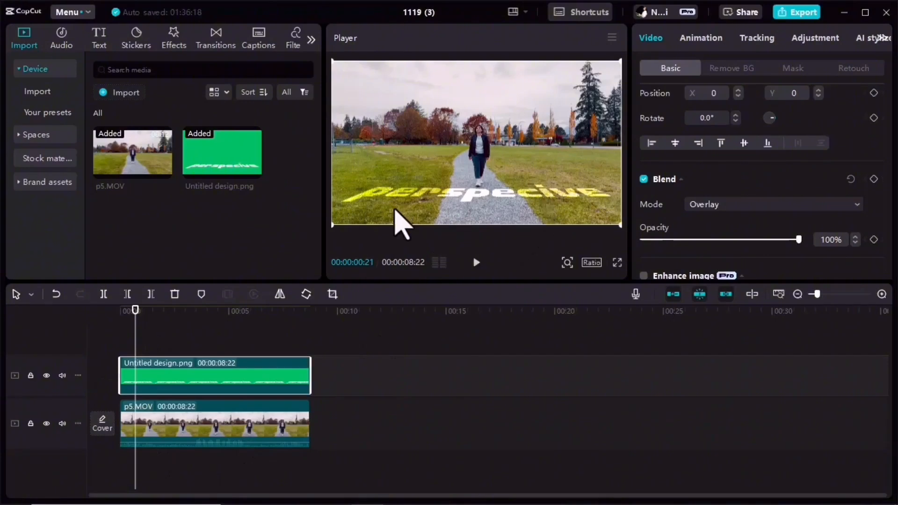
Step: Duplicate the main p5.MOV clip by pasting a copy at 00:00 on a separate track above the original
left_click(218, 440)
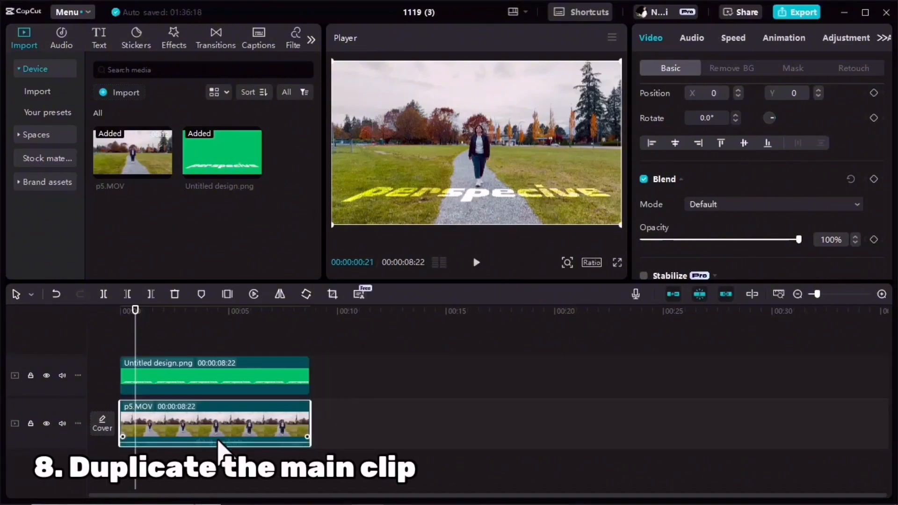
right_click(196, 417)
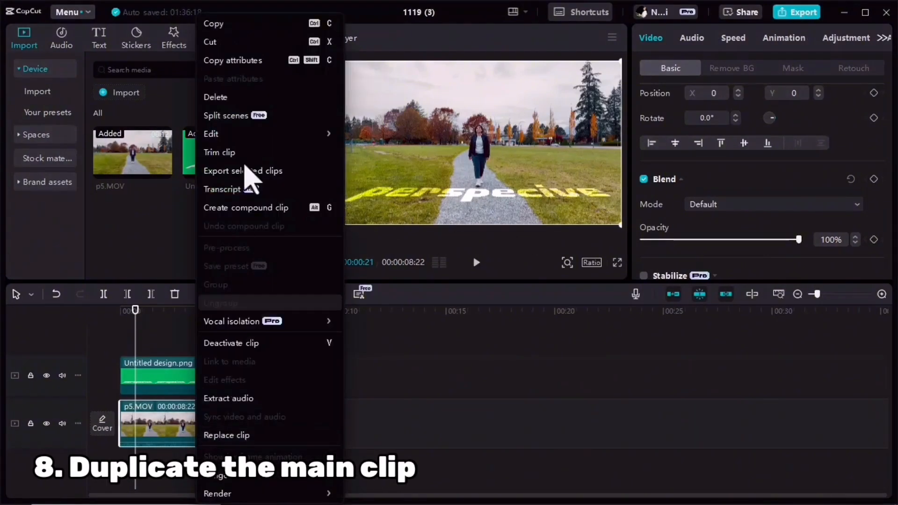
left_click(224, 23)
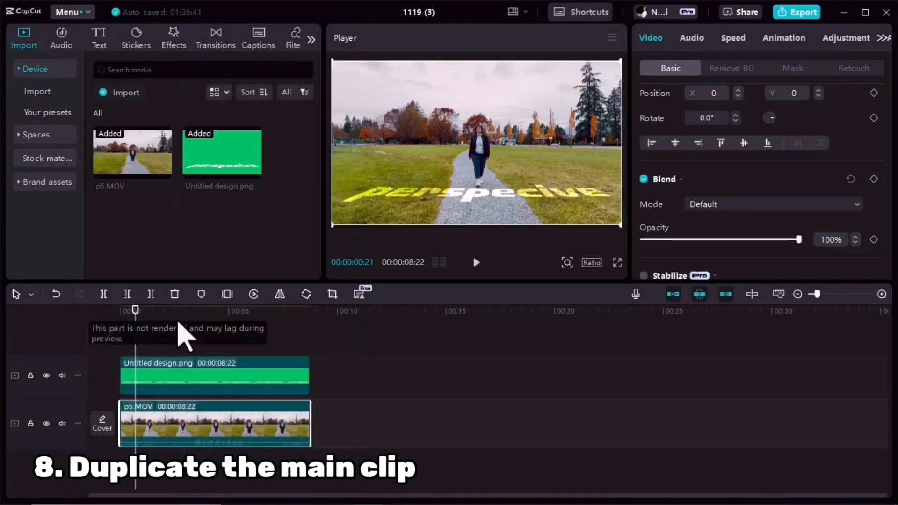
left_click_drag(134, 322, 120, 322)
right_click(150, 341)
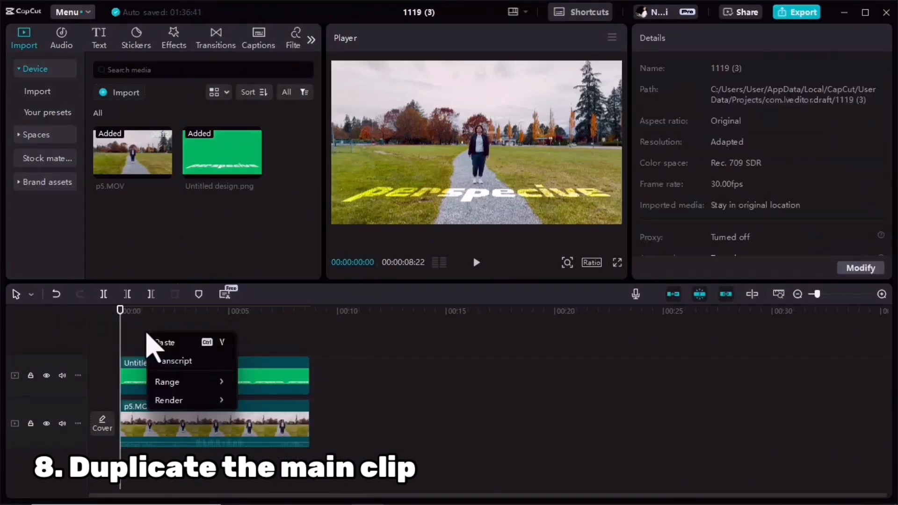
key("ctrl+v")
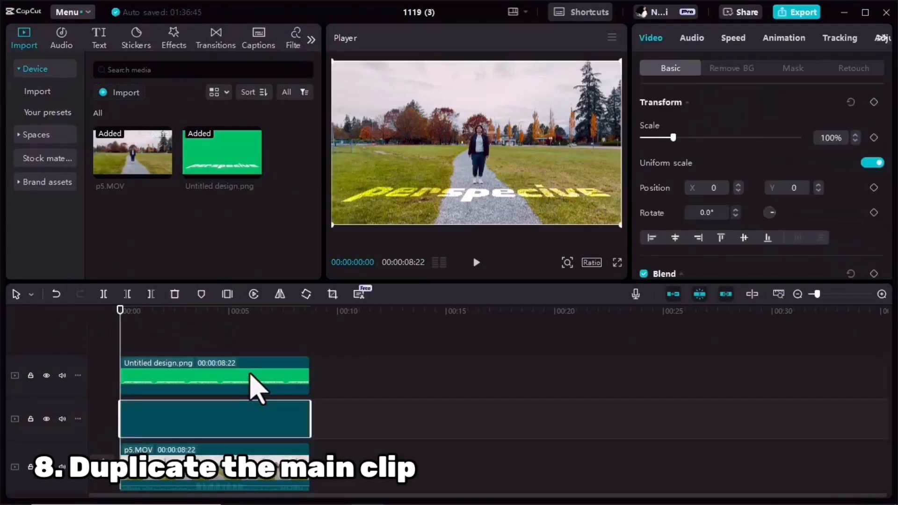
Step: Remove the background of the duplicated p5.MOV clip with Auto removal, leaving its position in the frame as it was
left_click(734, 71)
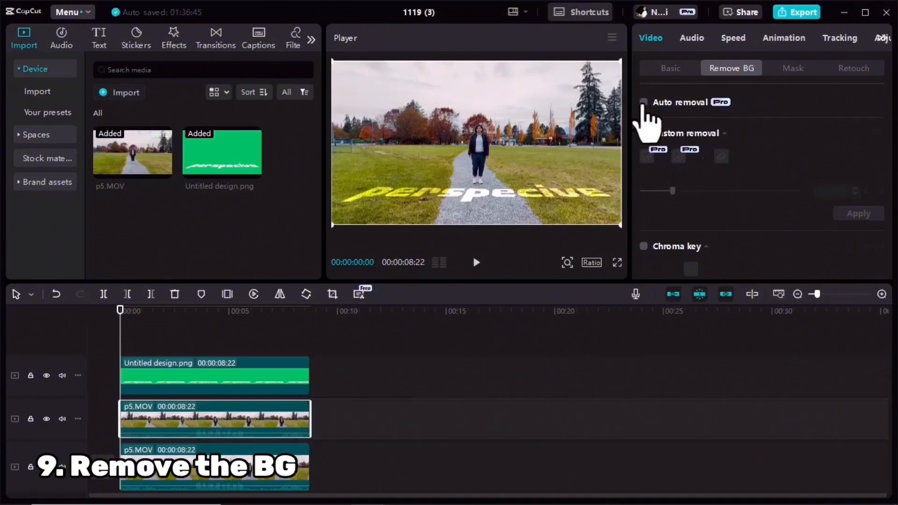
left_click(644, 102)
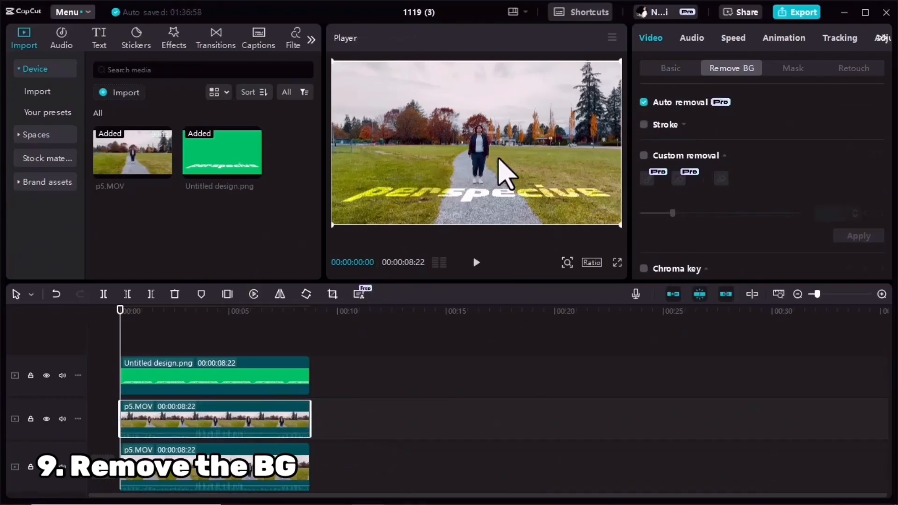
left_click_drag(498, 175, 513, 159)
key("ctrl+z")
Step: Move the background-removed p5.MOV layer above Untitled design.png and play the video to check the effect
left_click_drag(182, 425, 166, 341)
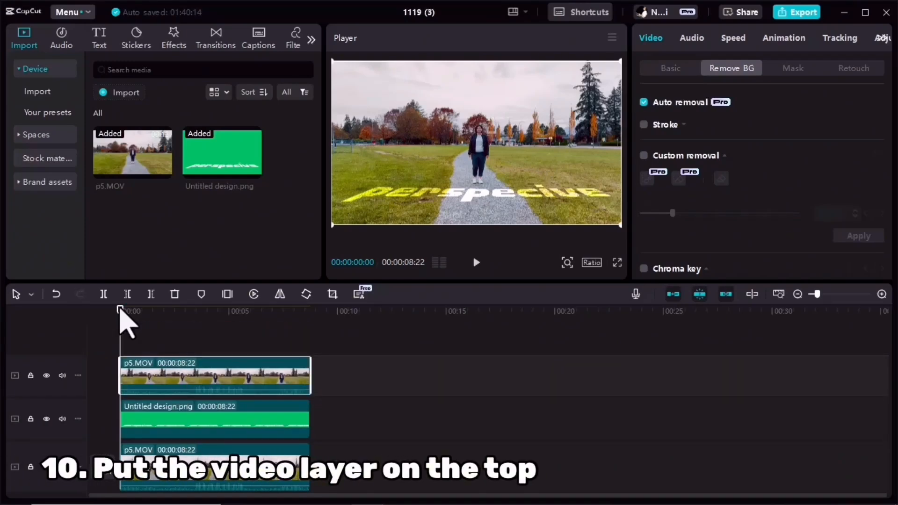
left_click(474, 271)
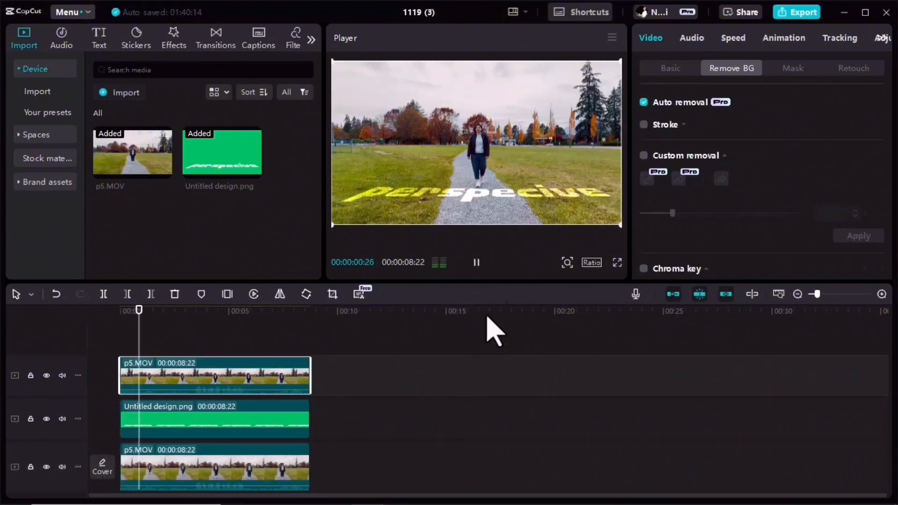
left_click(475, 263)
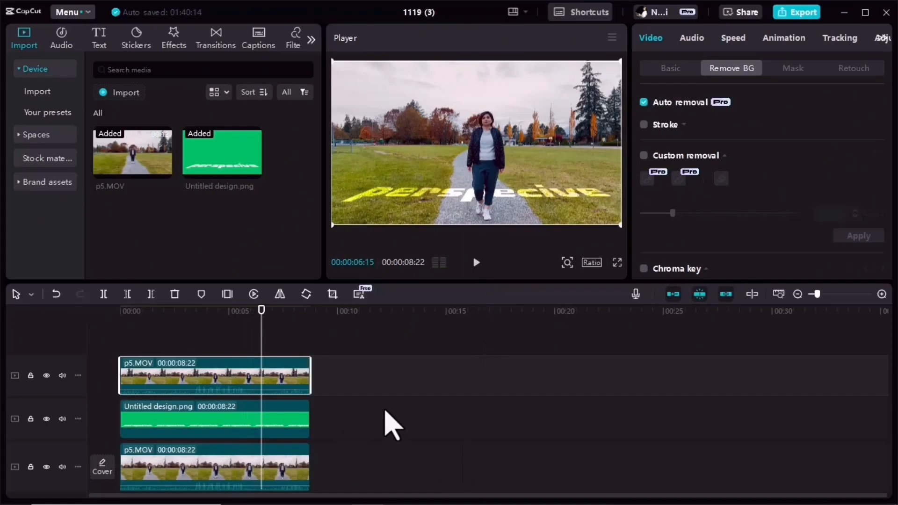